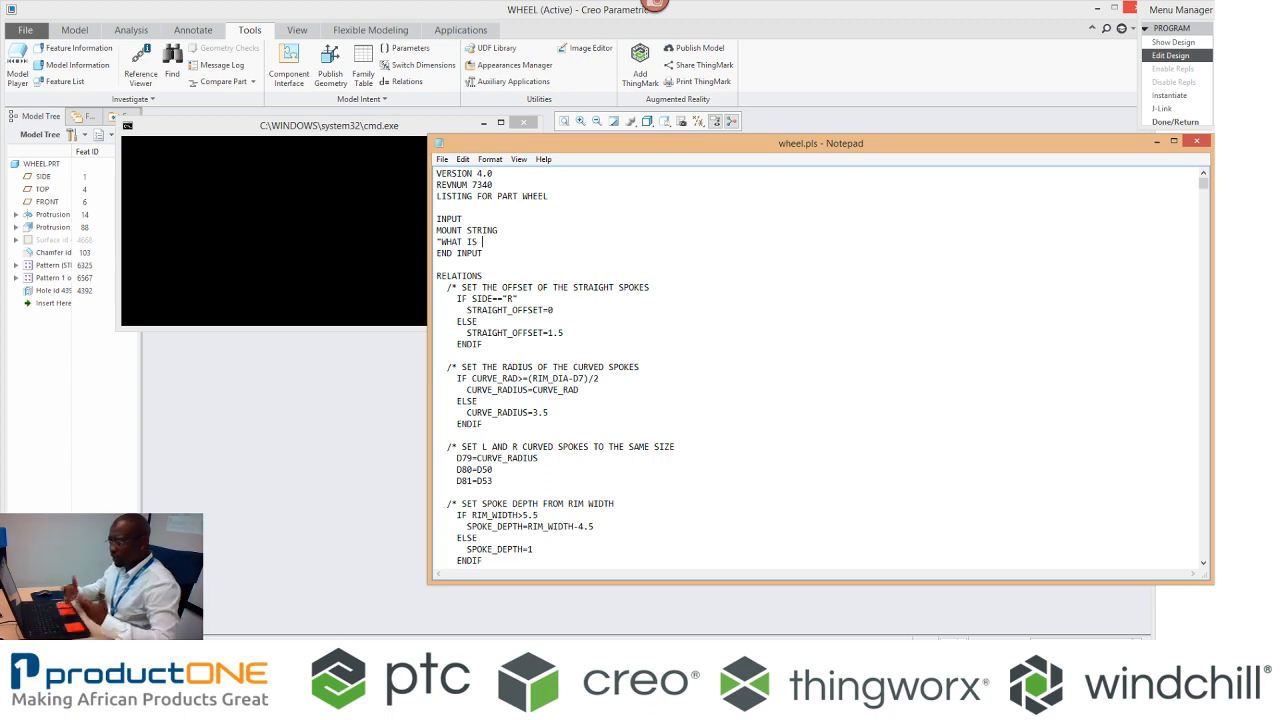
Step: Complete the MOUNT input prompt in the wheel program as "WHAT IS THE MOUNTING OPTION USED (LUG, SPINDLE)?"
{"action": "type", "text": "TH"}
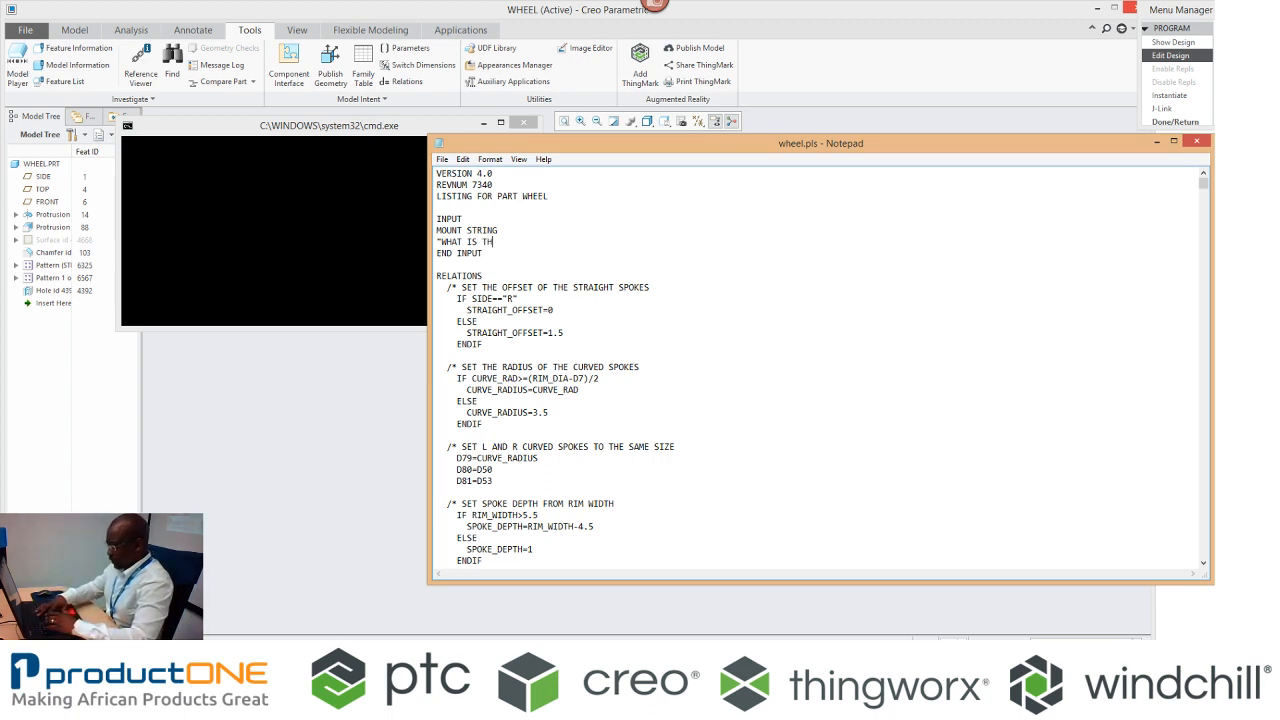
{"action": "type", "text": "E MOUNT"}
{"action": "key", "text": "BackSpace"}
{"action": "key", "text": "BackSpace"}
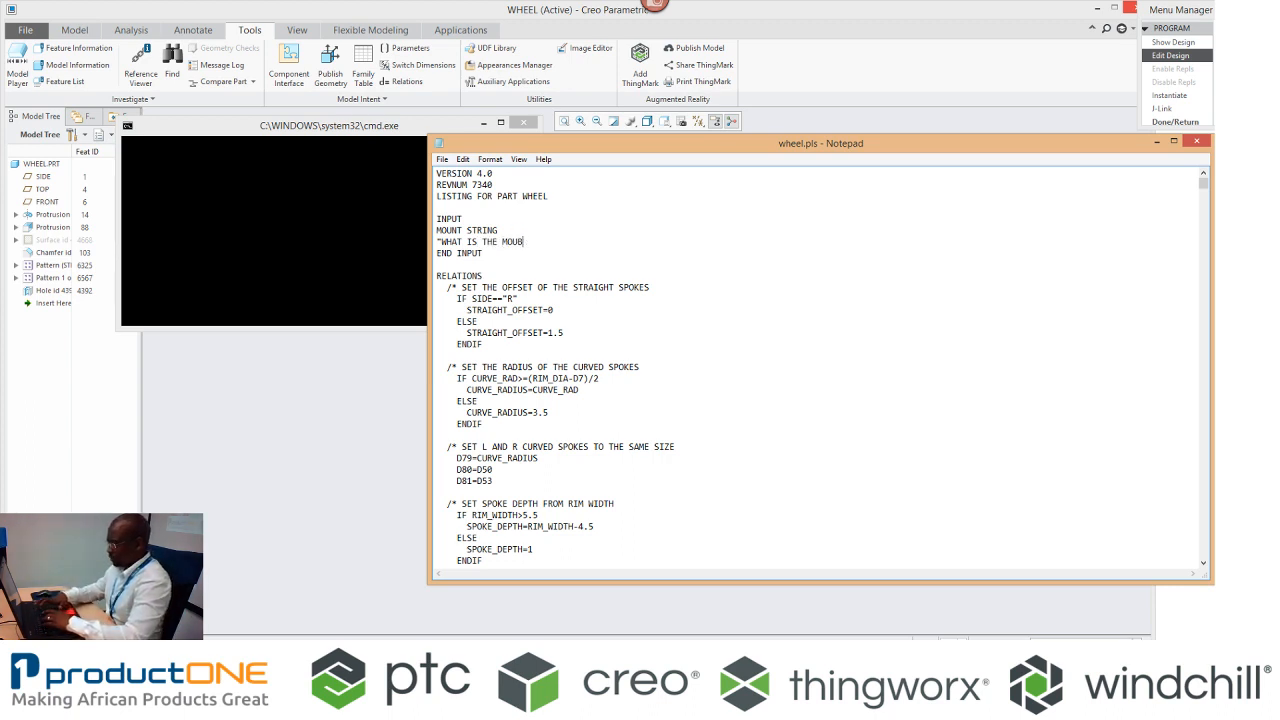
{"action": "type", "text": "NTING OPT"}
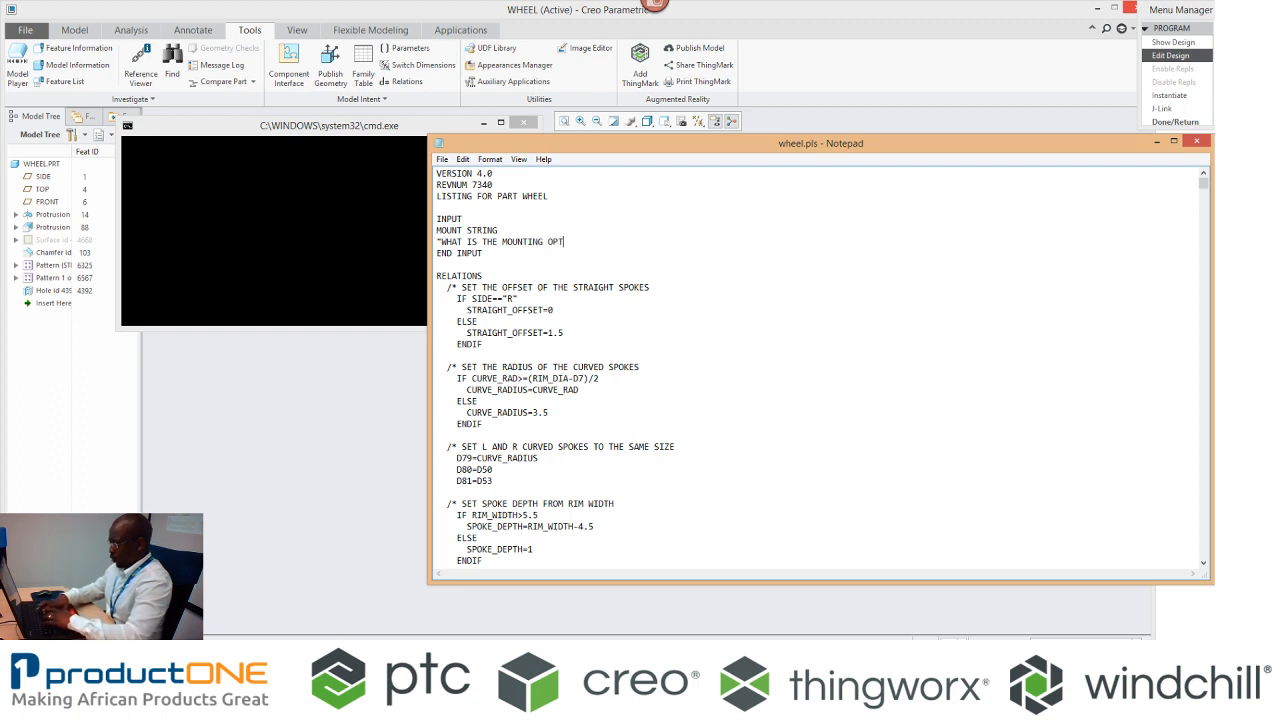
{"action": "type", "text": "ION USED"}
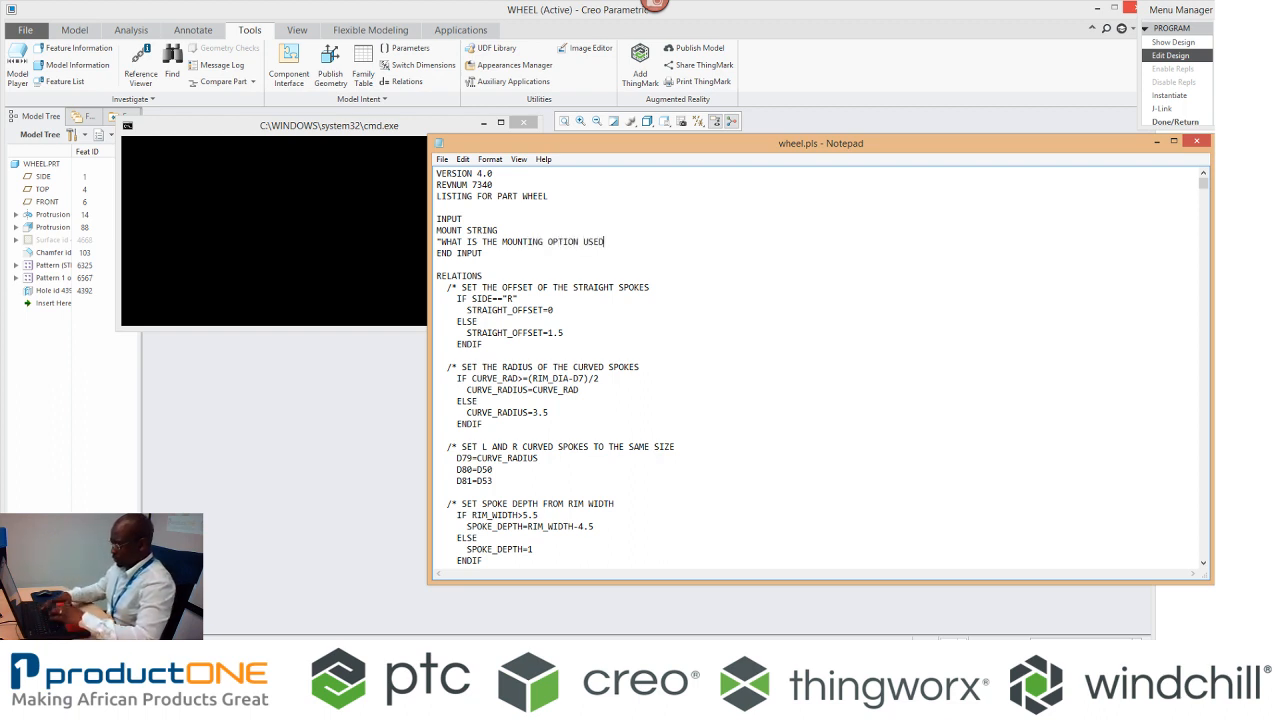
{"action": "type", "text": " ("}
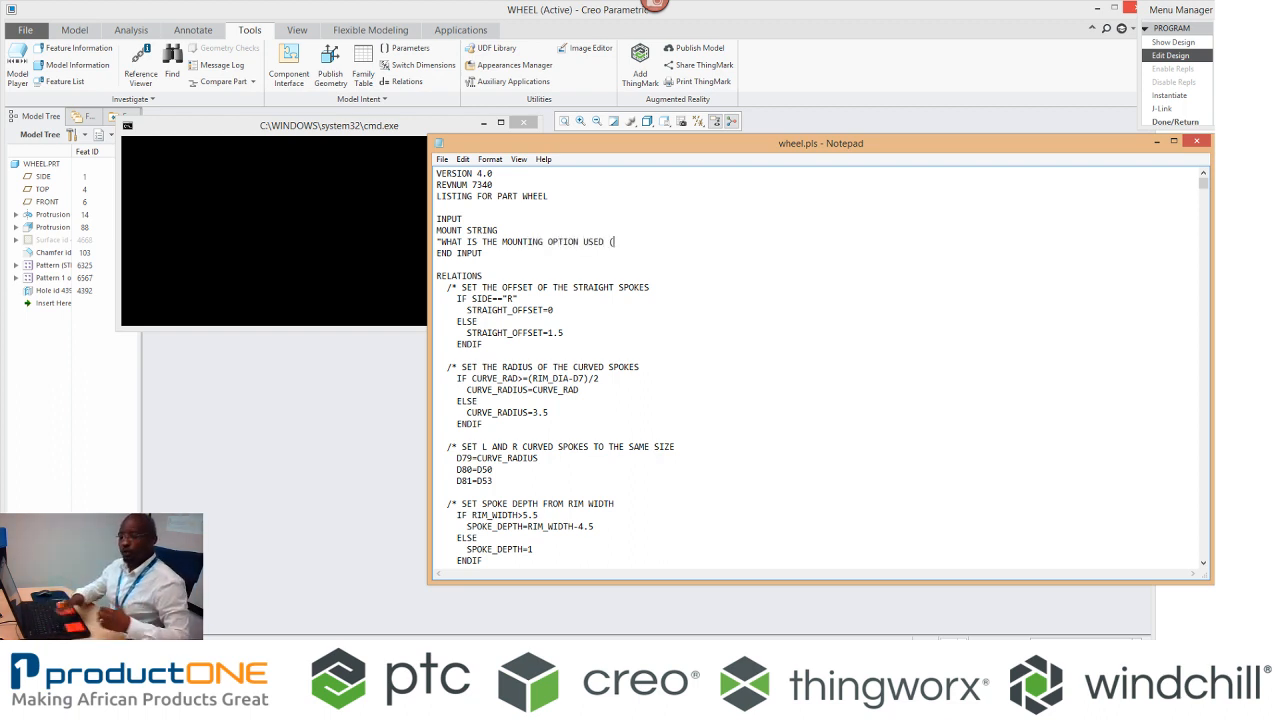
{"action": "type", "text": "L"}
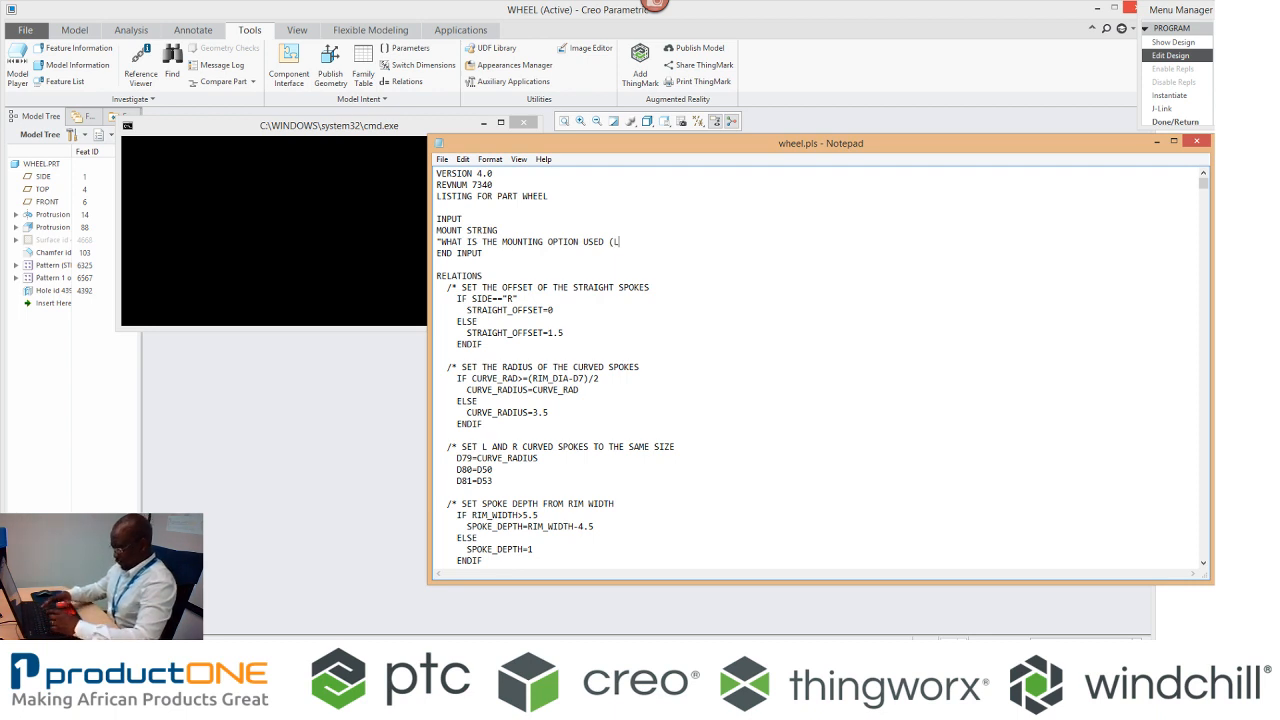
{"action": "type", "text": "UG"}
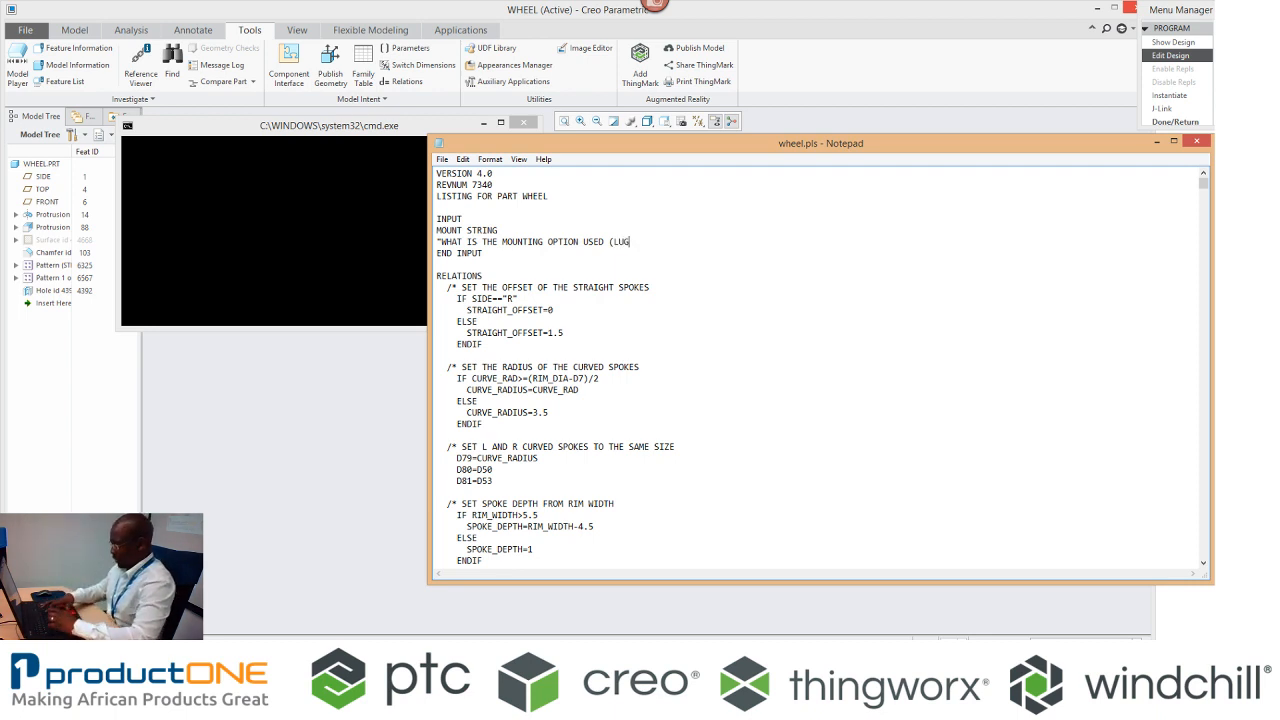
{"action": "type", "text": ", SPIN"}
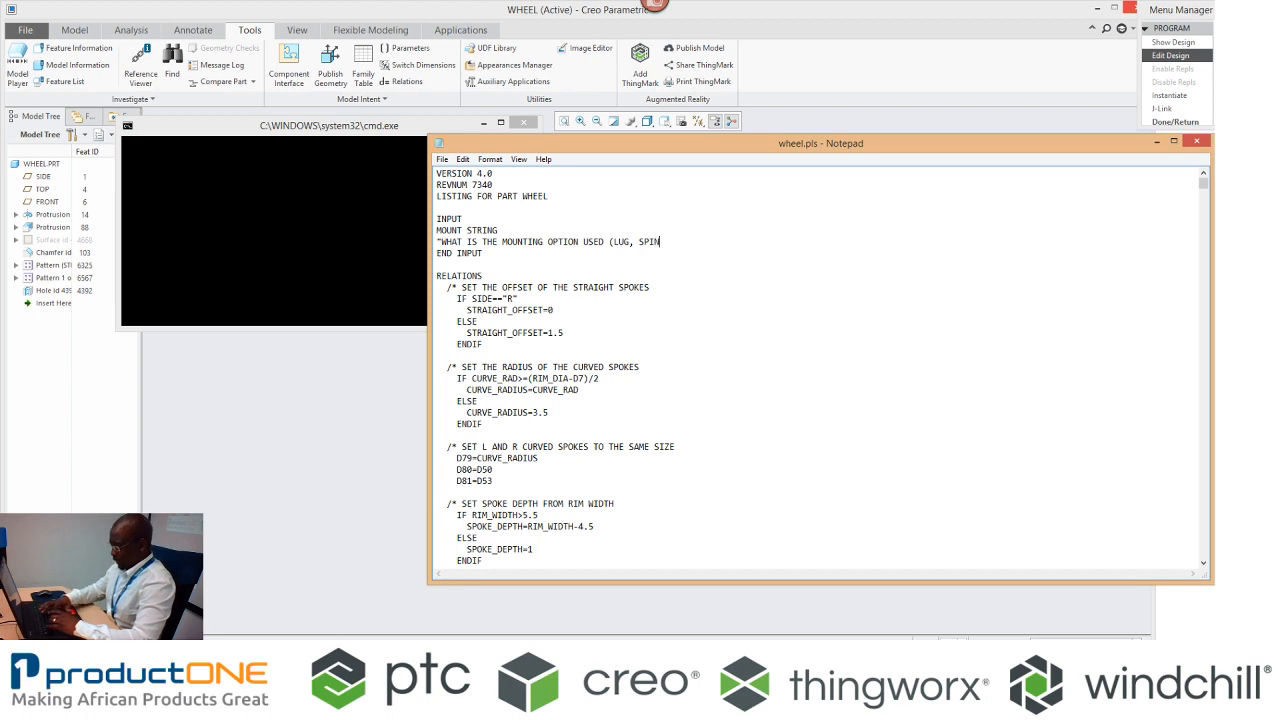
{"action": "type", "text": "DLE)"}
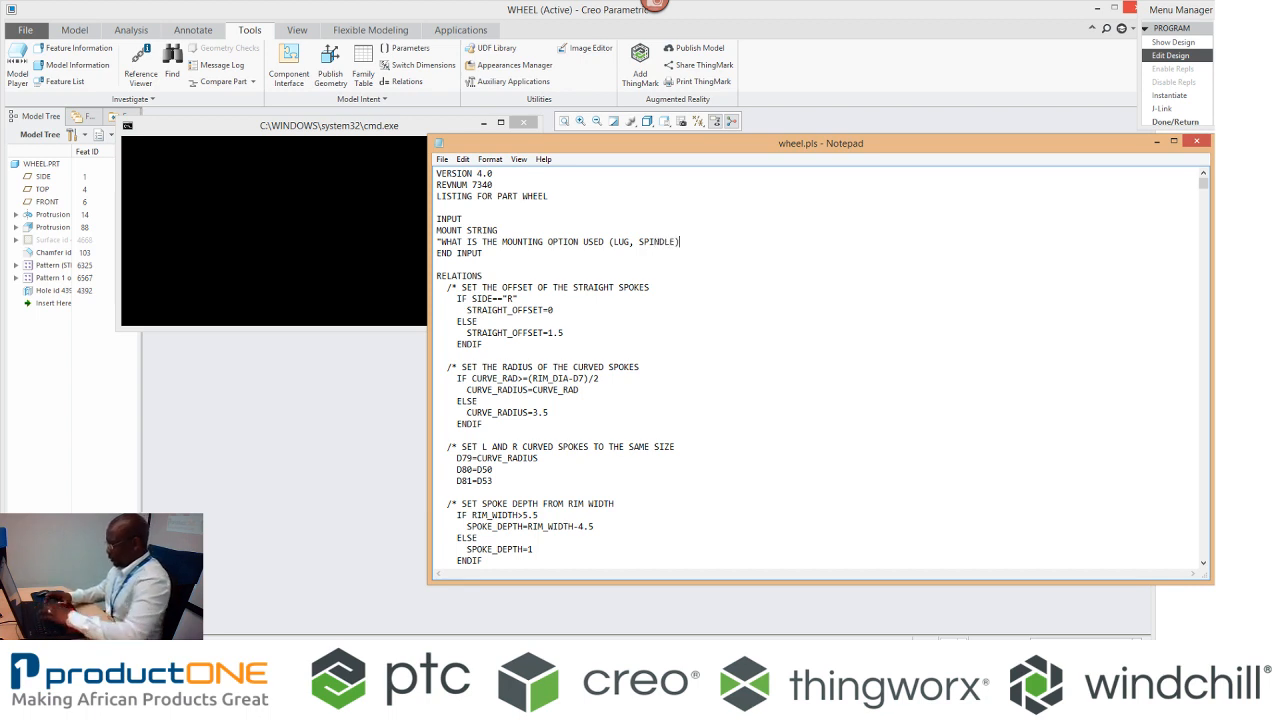
{"action": "type", "text": "?\""}
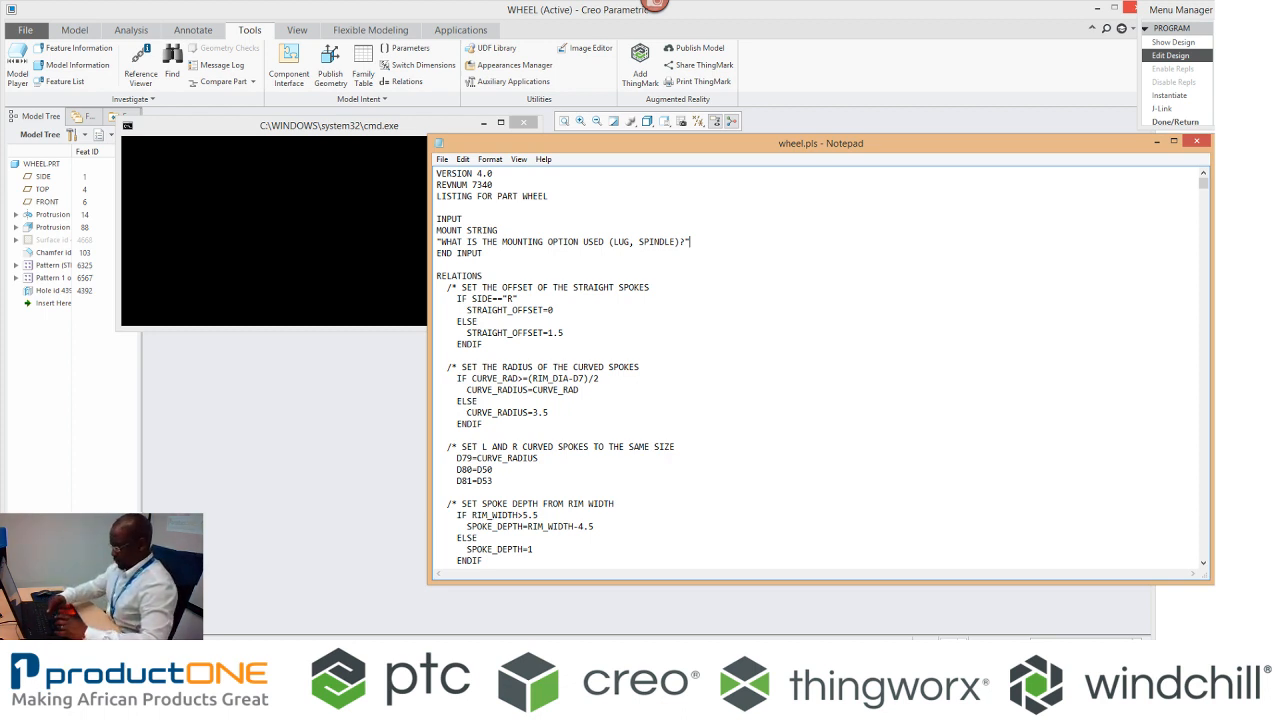
Step: Find feature ID 6567 in the program listing and insert the condition IF MOUNT == "LUG" directly above its ADD FEATURE line
{"action": "key", "text": "ctrl+f"}
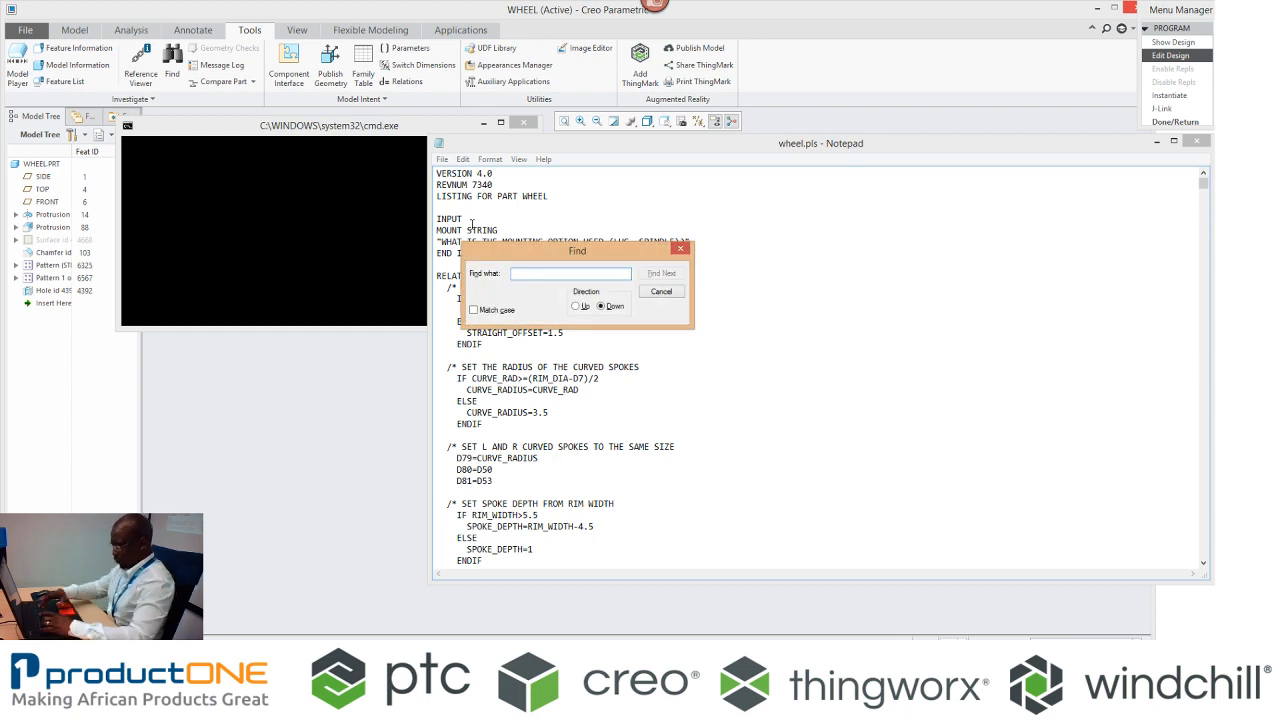
{"action": "type", "text": "6567"}
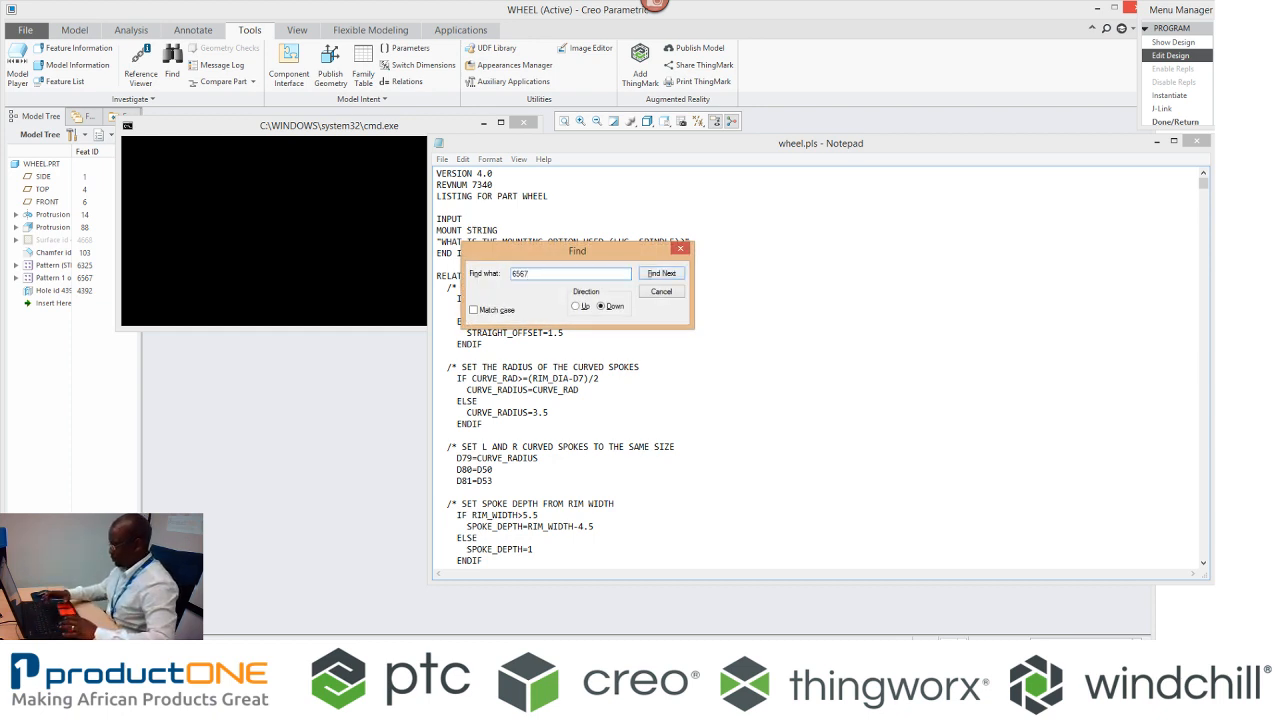
{"action": "key", "text": "Return"}
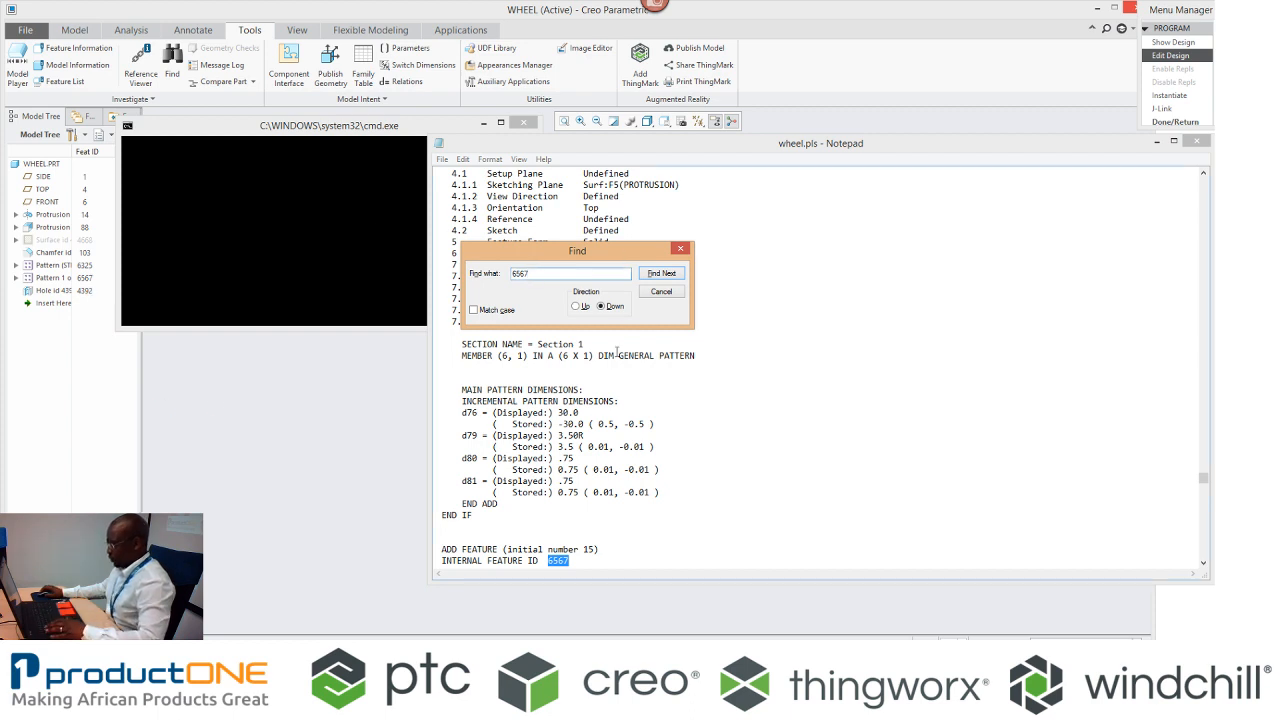
{"action": "left_click", "coordinate": [669, 296]}
{"action": "left_click", "coordinate": [467, 540]}
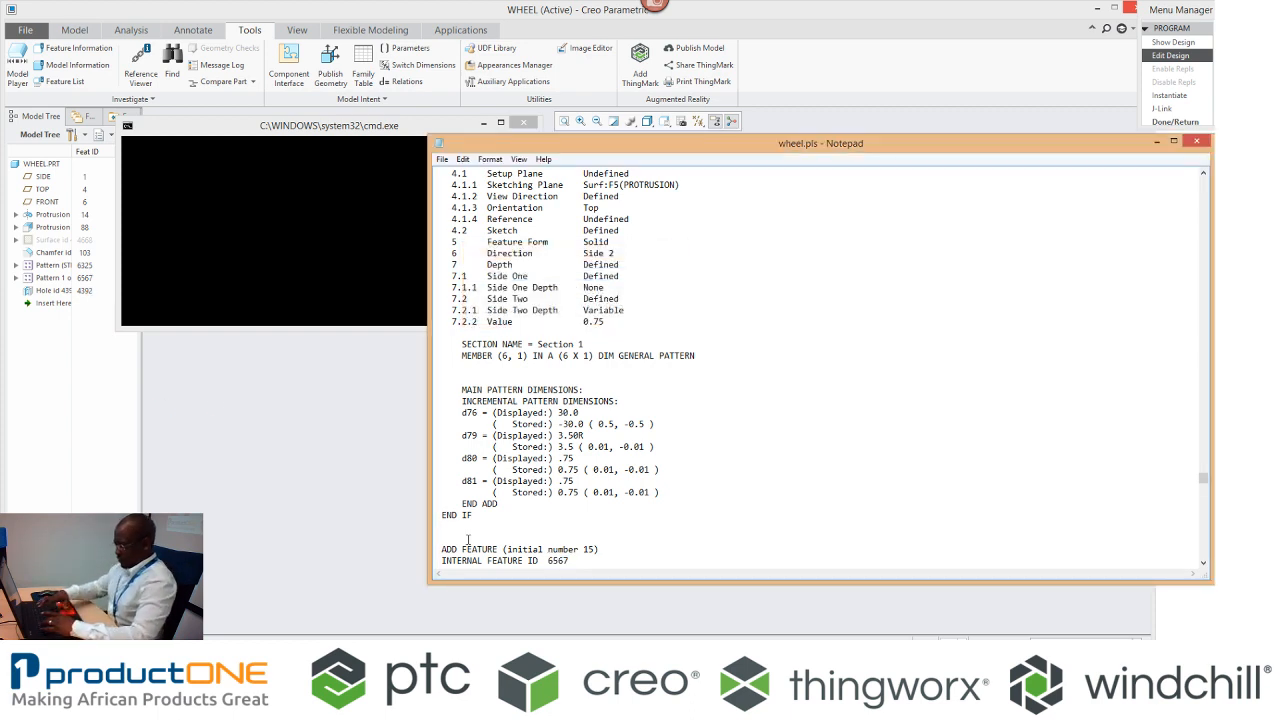
{"action": "type", "text": "ELS"}
{"action": "key", "text": "BackSpace"}
{"action": "key", "text": "BackSpace"}
{"action": "key", "text": "BackSpace"}
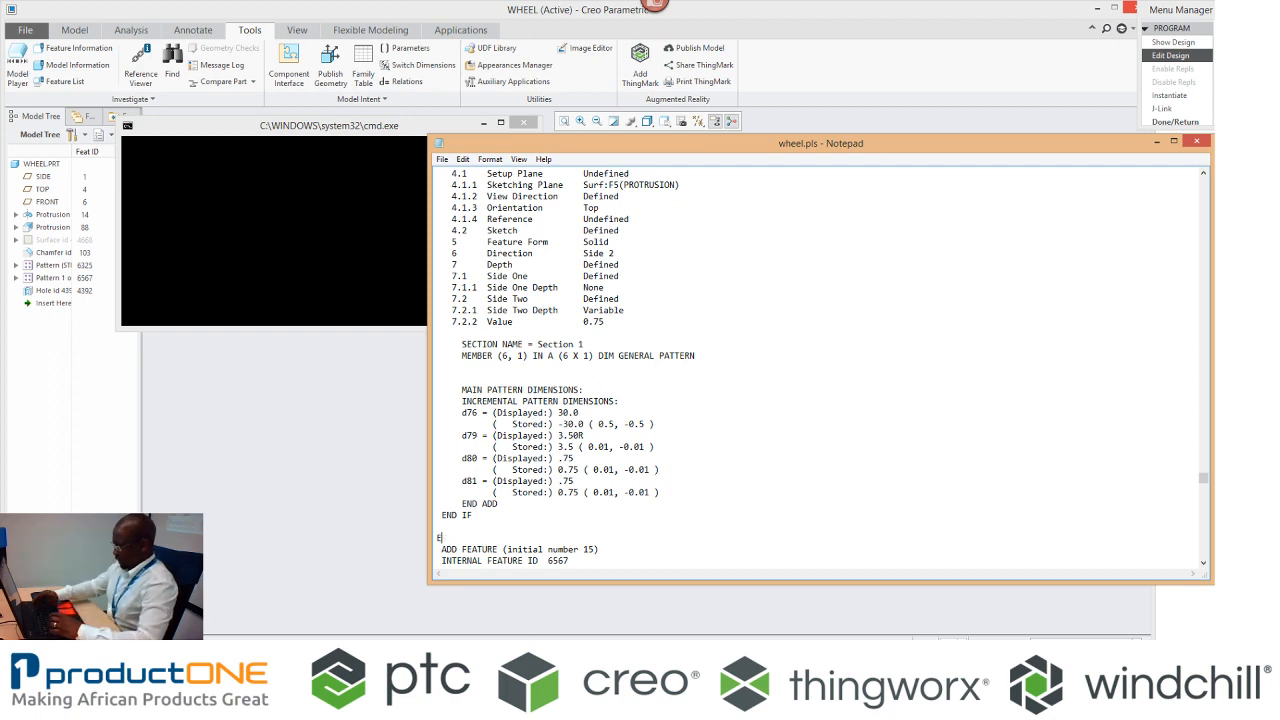
{"action": "type", "text": "IF MOUNT"}
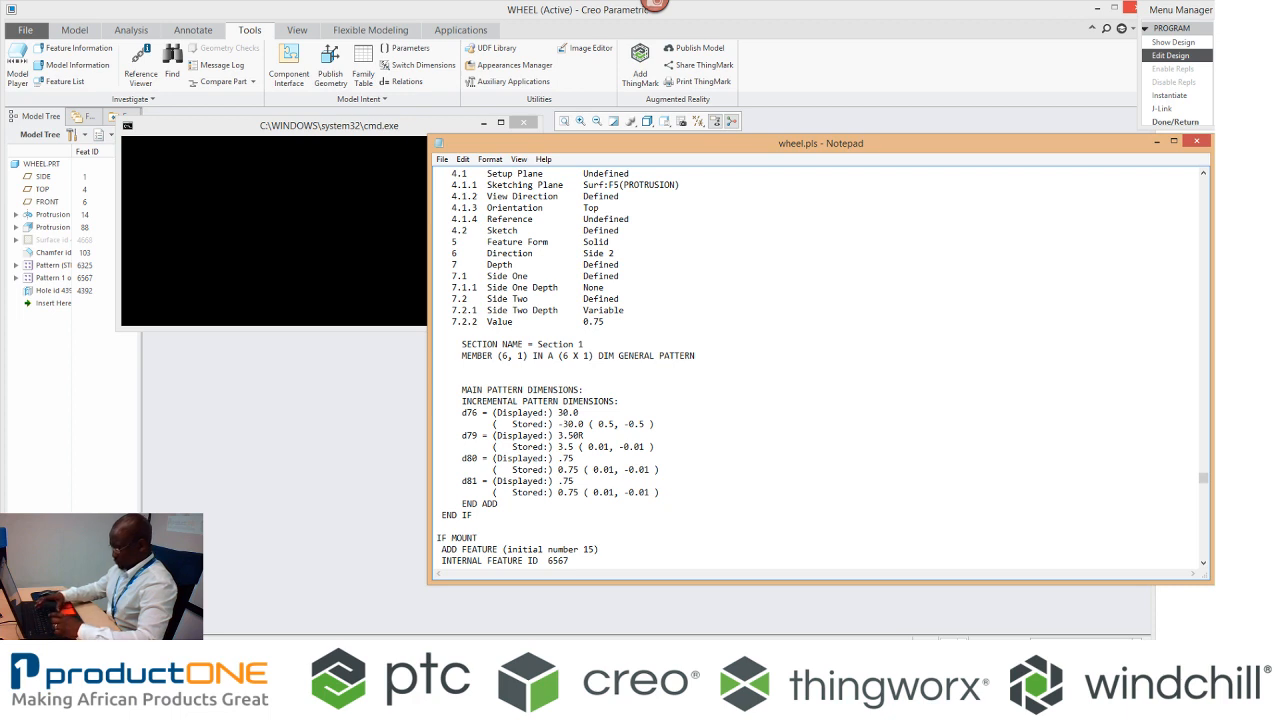
{"action": "type", "text": " =="}
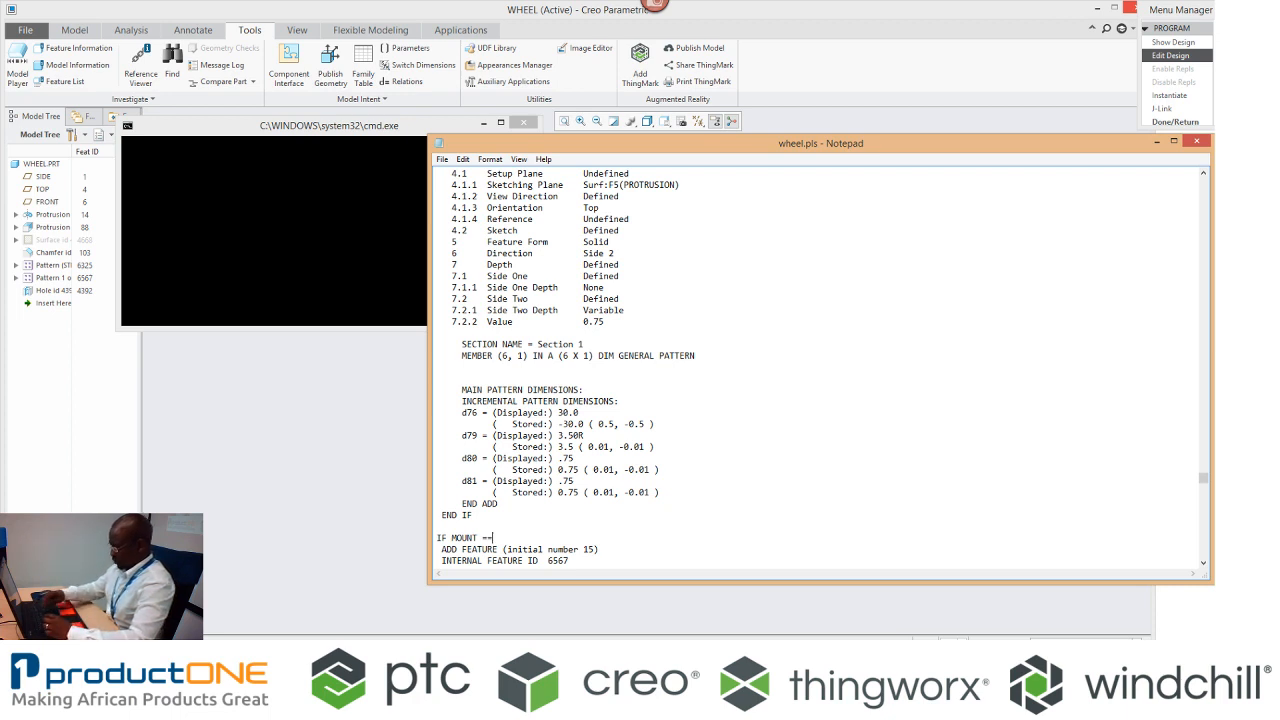
{"action": "type", "text": " \"LUG\""}
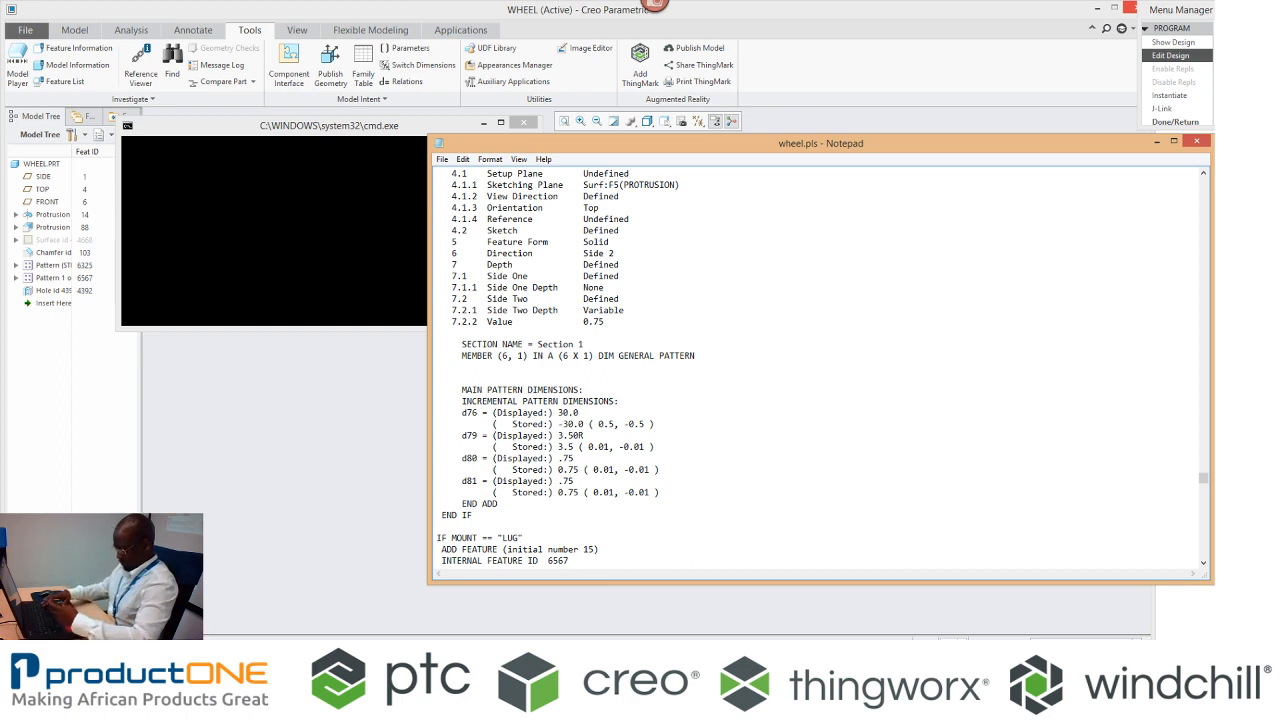
Step: Find feature ID 4392 in the program listing and insert ELSE directly above its ADD FEATURE line
{"action": "key", "text": "ctrl+f"}
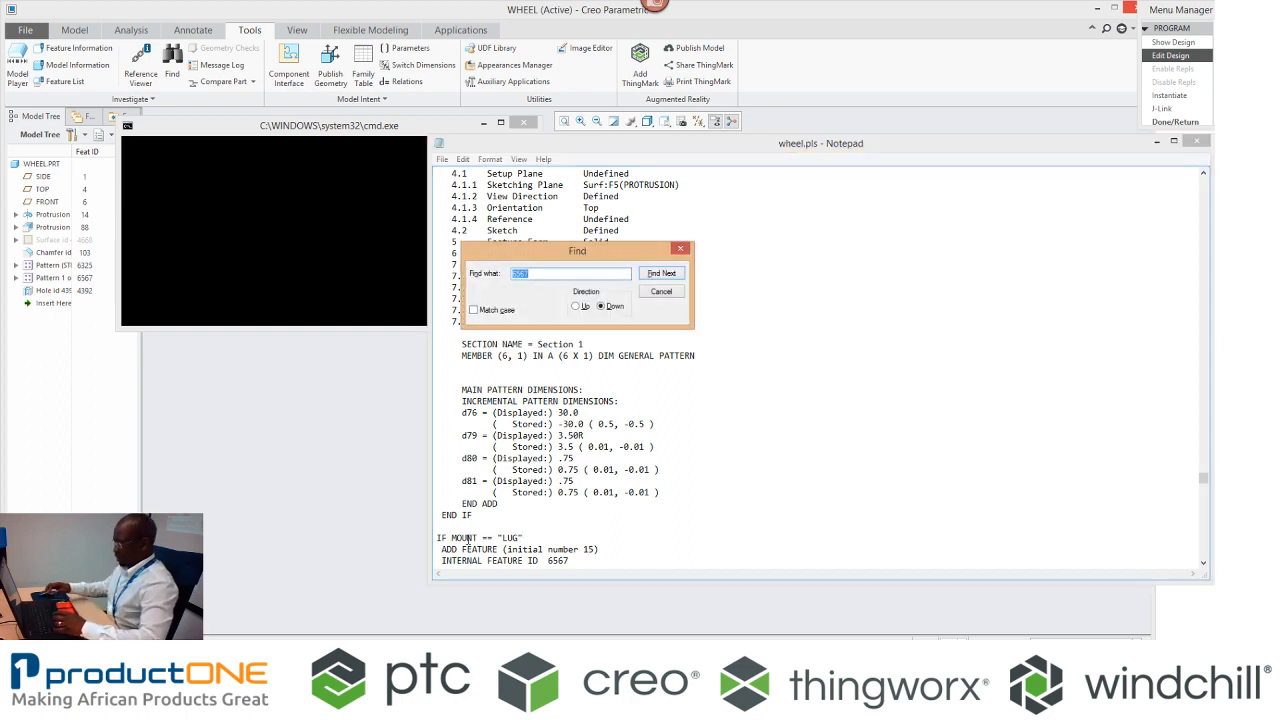
{"action": "type", "text": "43"}
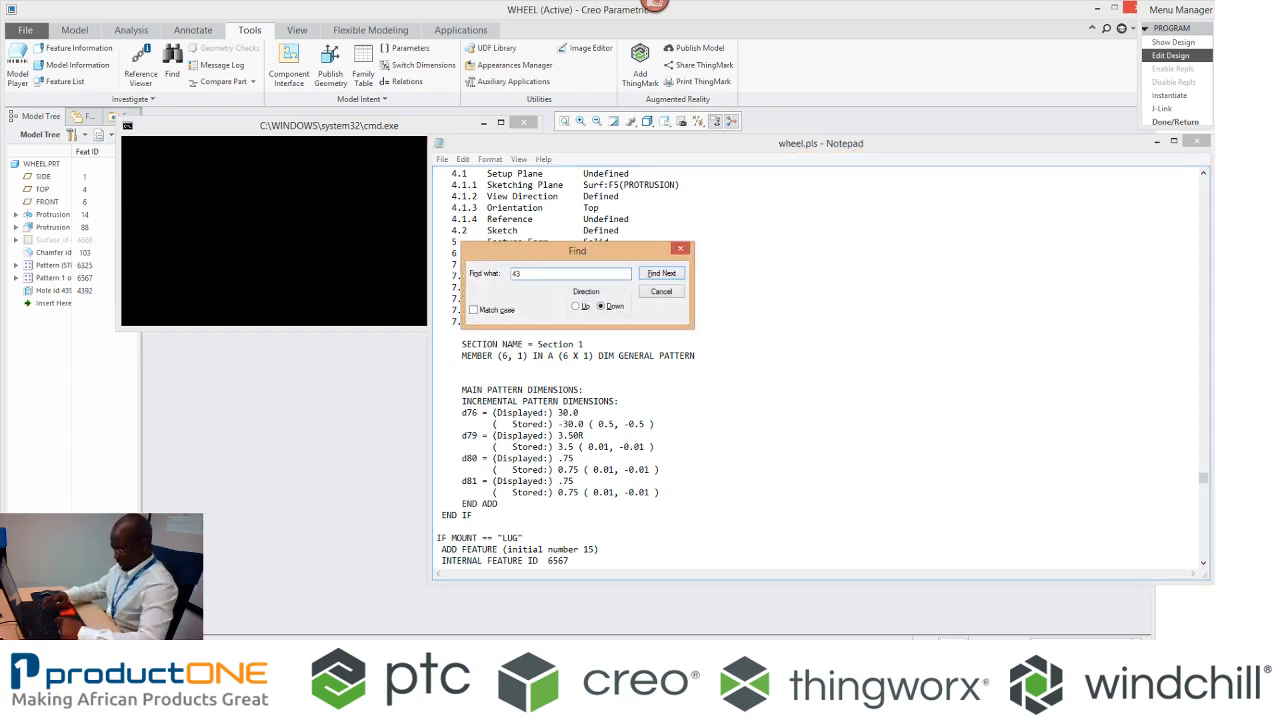
{"action": "type", "text": "92"}
{"action": "key", "text": "Return"}
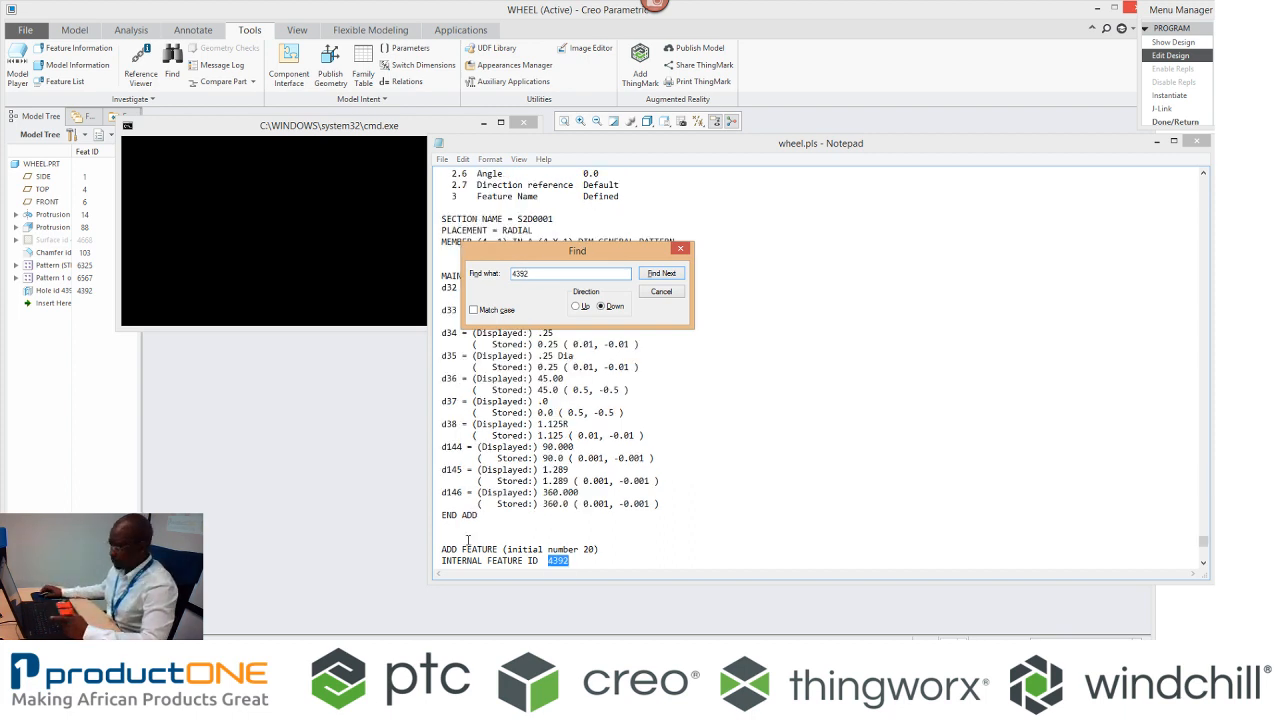
{"action": "left_click", "coordinate": [467, 540]}
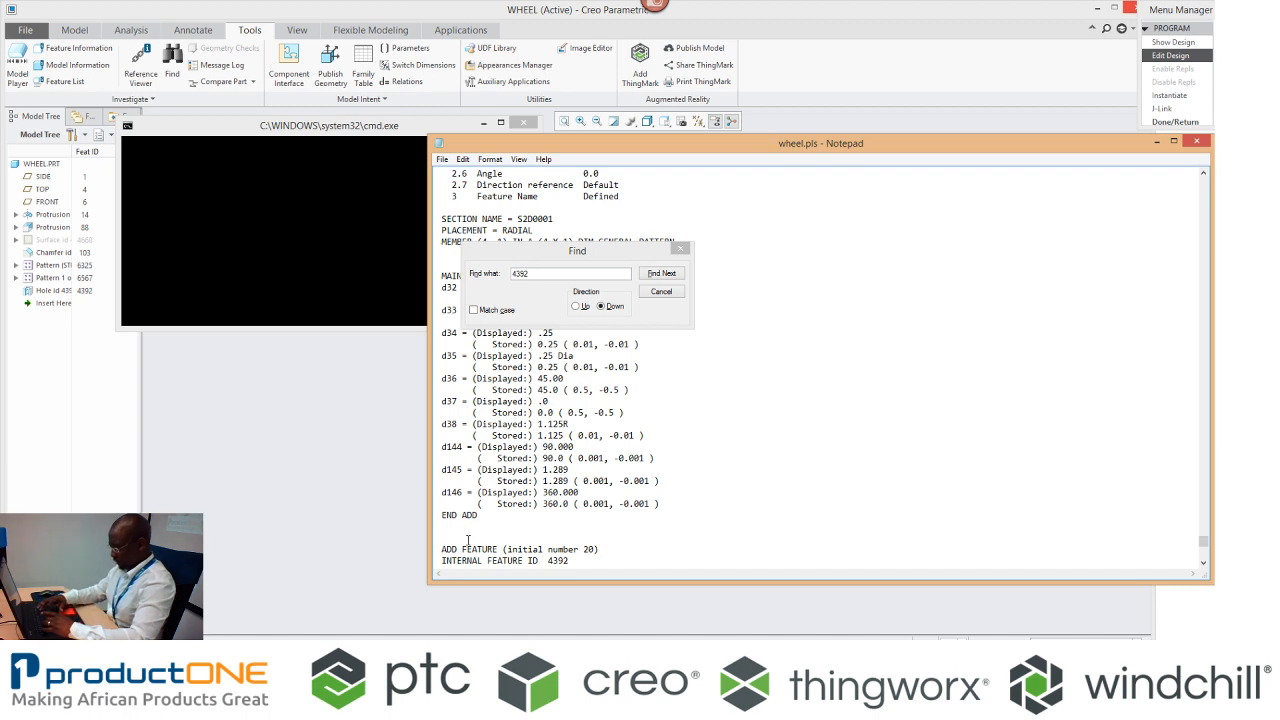
{"action": "type", "text": "E"}
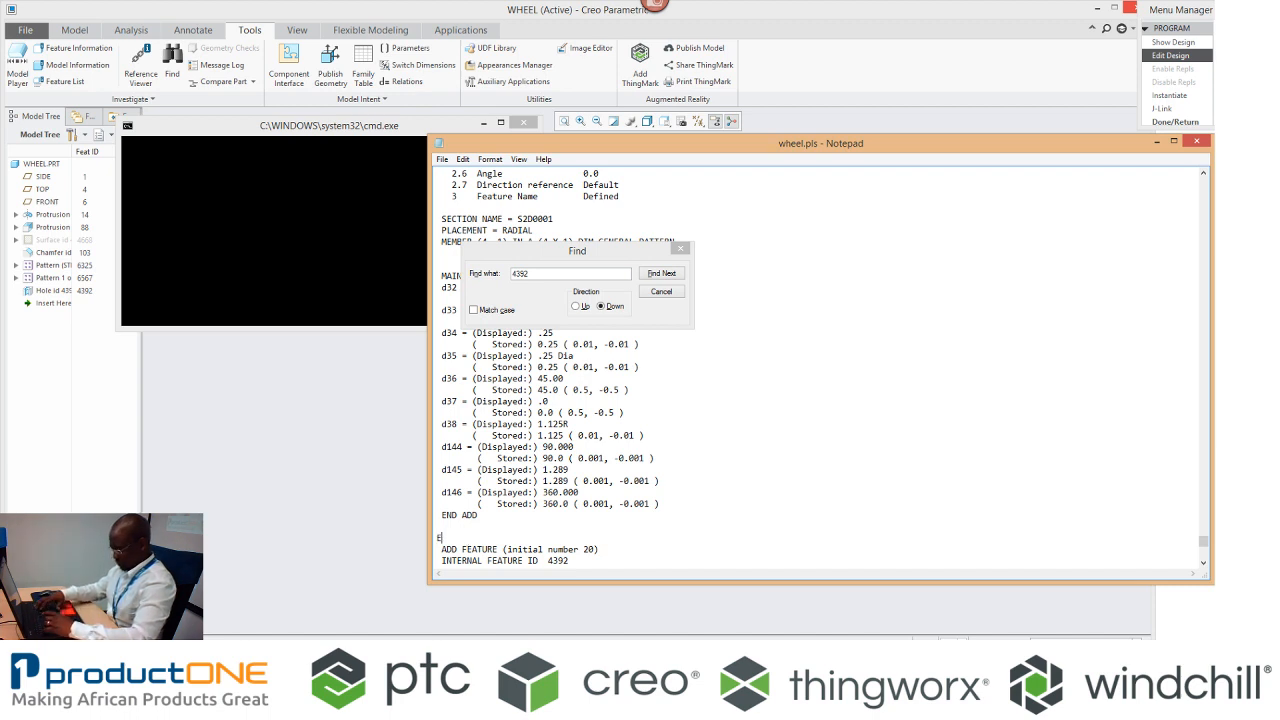
{"action": "type", "text": "LSE"}
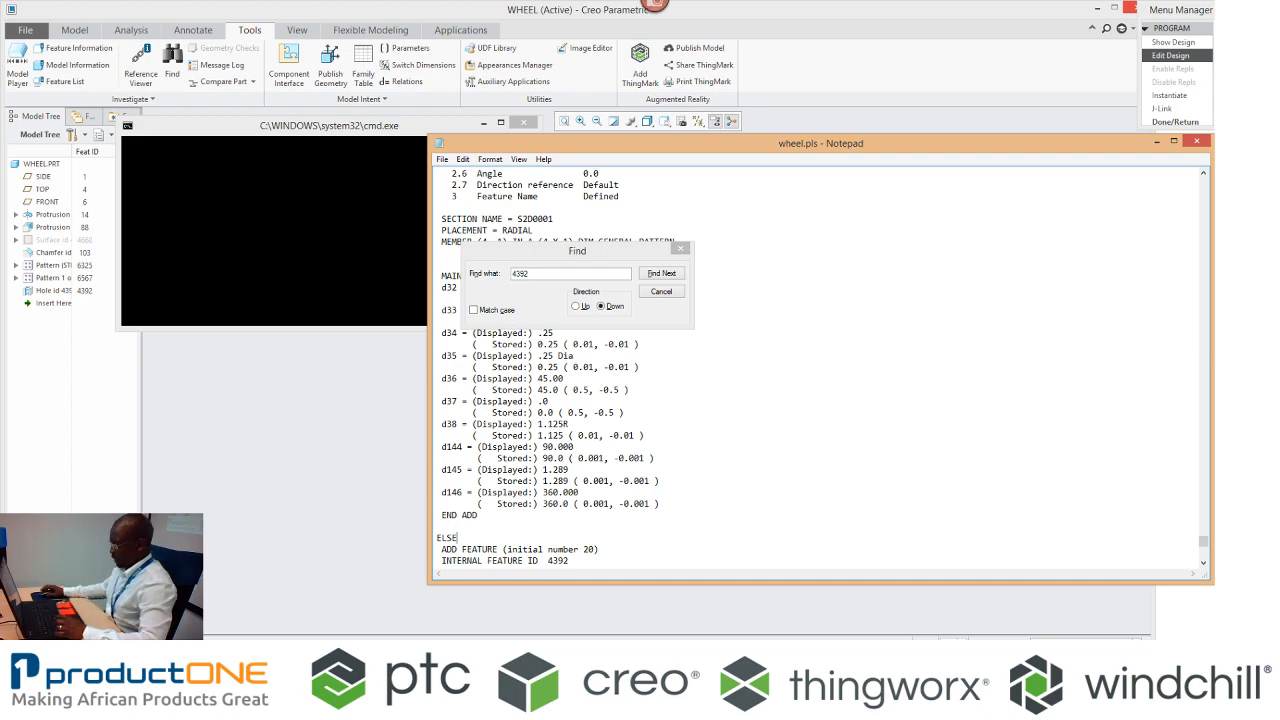
Step: Insert ENDIF after the hole feature's END ADD line, just before MASSPROP
{"action": "scroll", "coordinate": [421, 594], "scroll_direction": "down", "scroll_amount": 12}
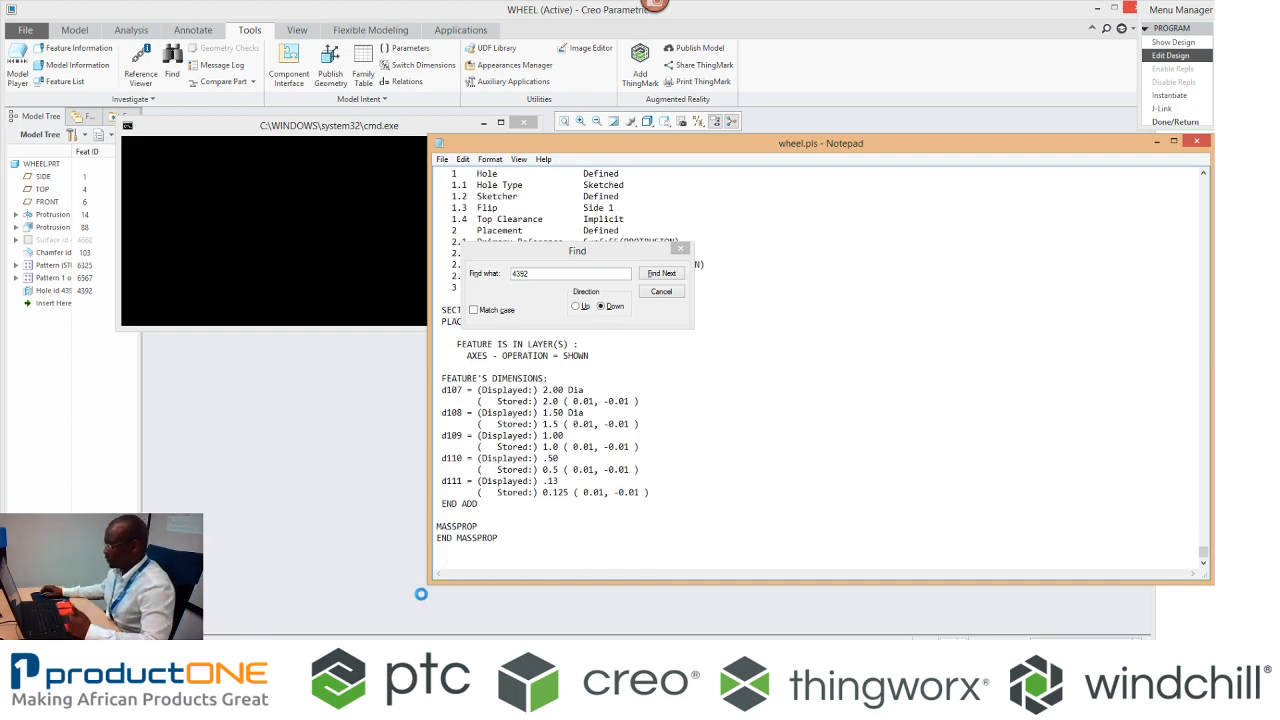
{"action": "left_click", "coordinate": [459, 514]}
{"action": "type", "text": "ENDIF"}
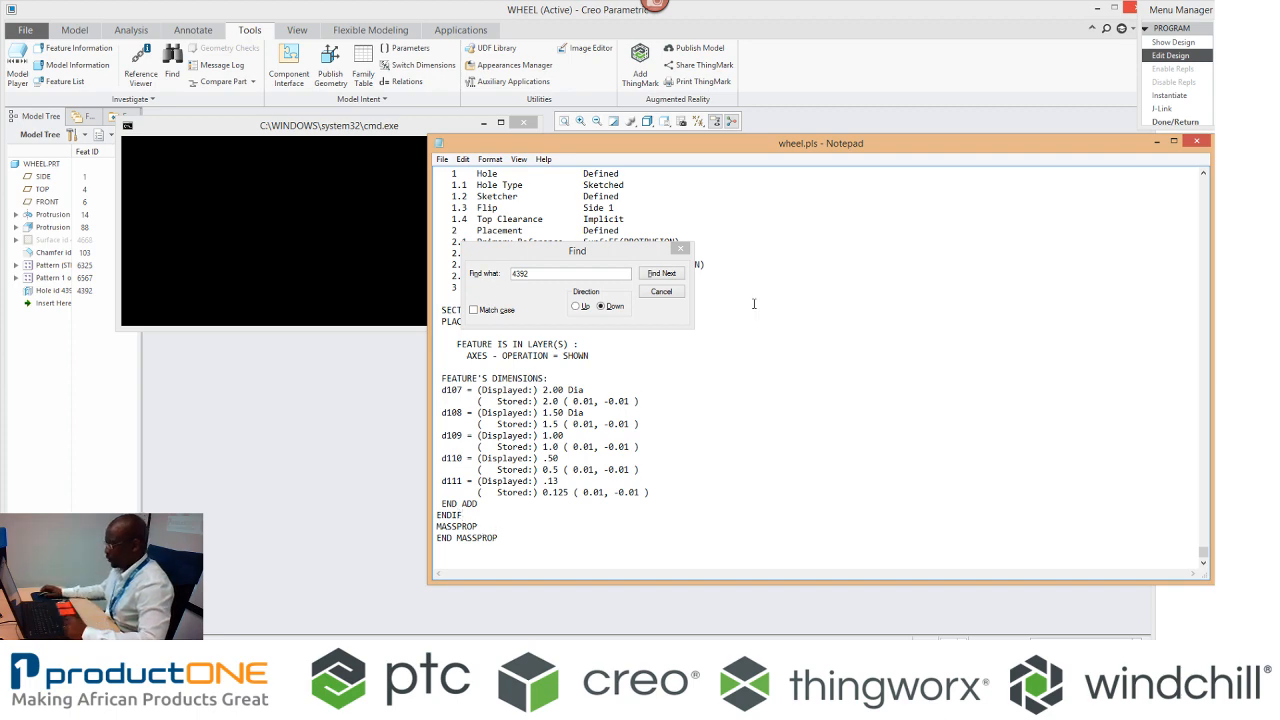
Step: Close the program file with its changes saved and incorporate them into the wheel model
{"action": "left_click", "coordinate": [1197, 142]}
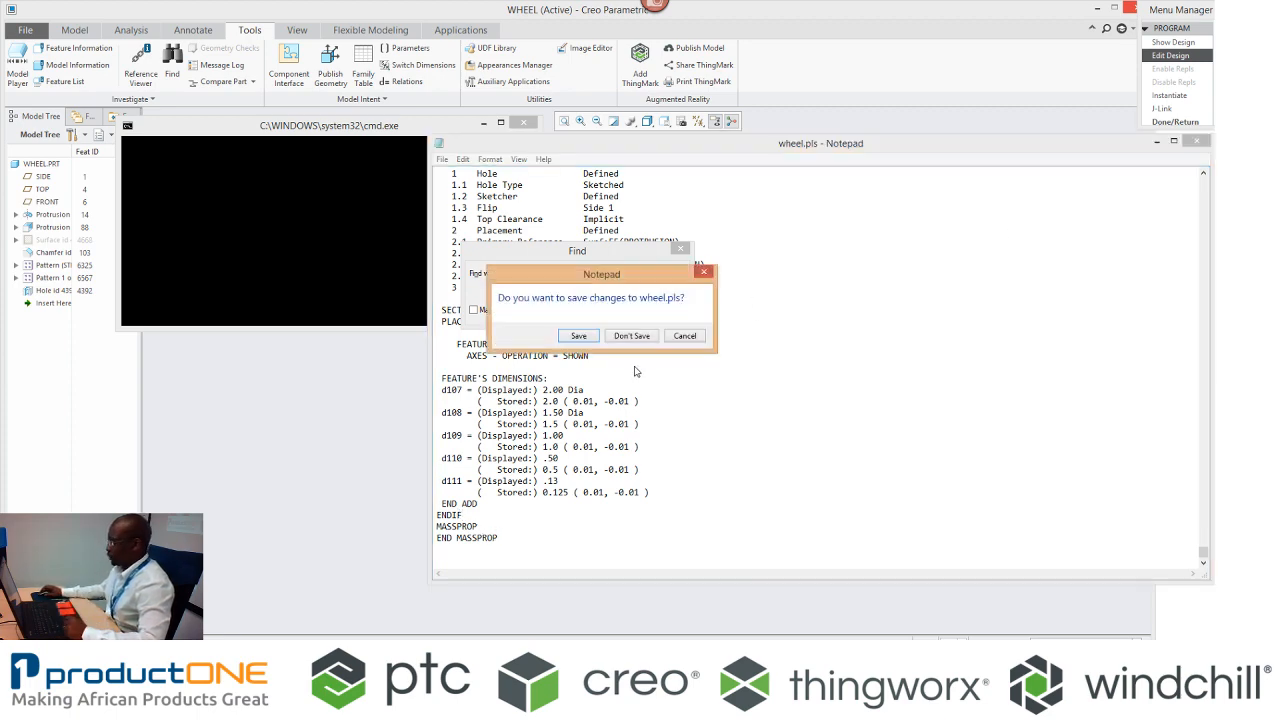
{"action": "left_click", "coordinate": [578, 337]}
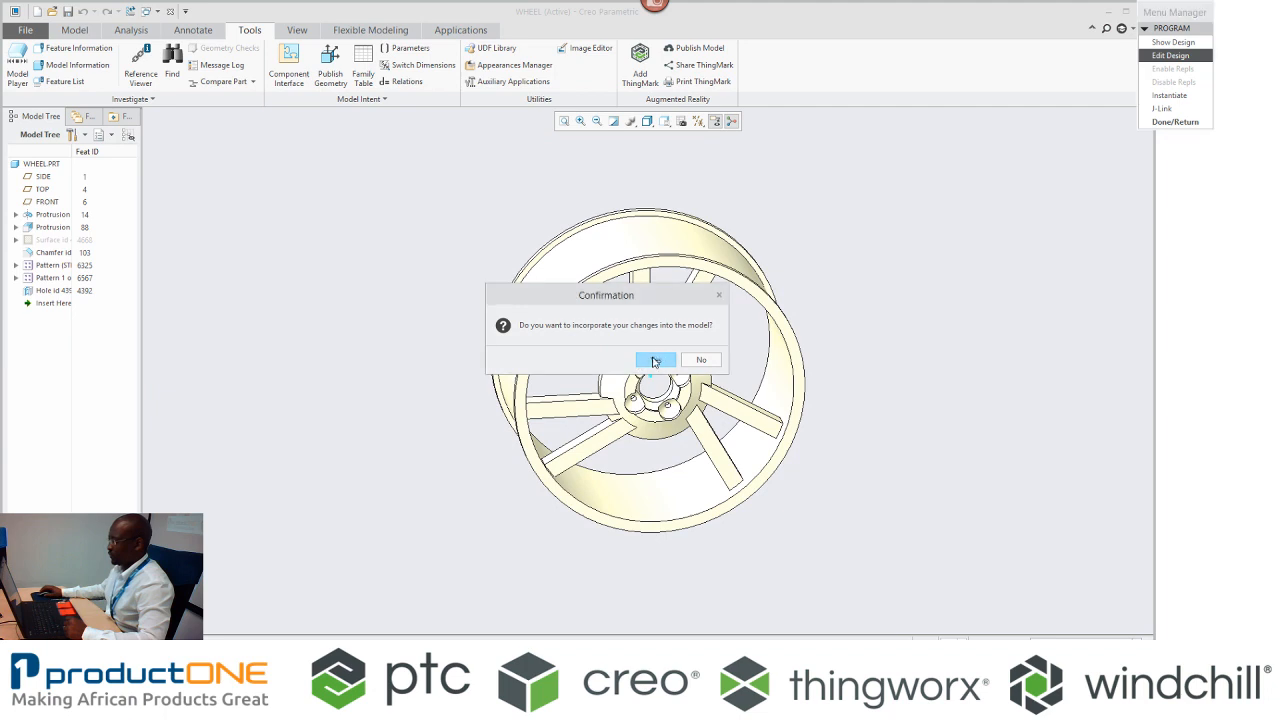
{"action": "left_click", "coordinate": [655, 362]}
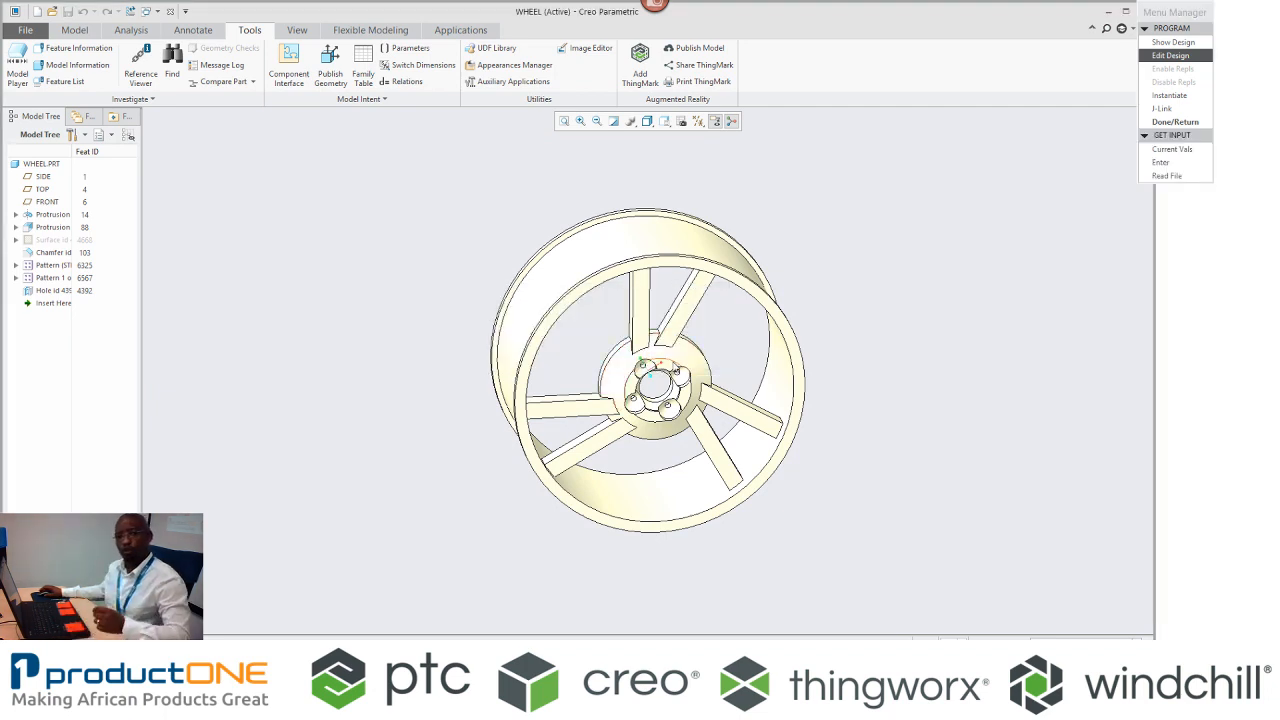
Step: Choose to enter new input values, select MOUNT and accept SPINDLE as the mounting option
{"action": "left_click", "coordinate": [1166, 168]}
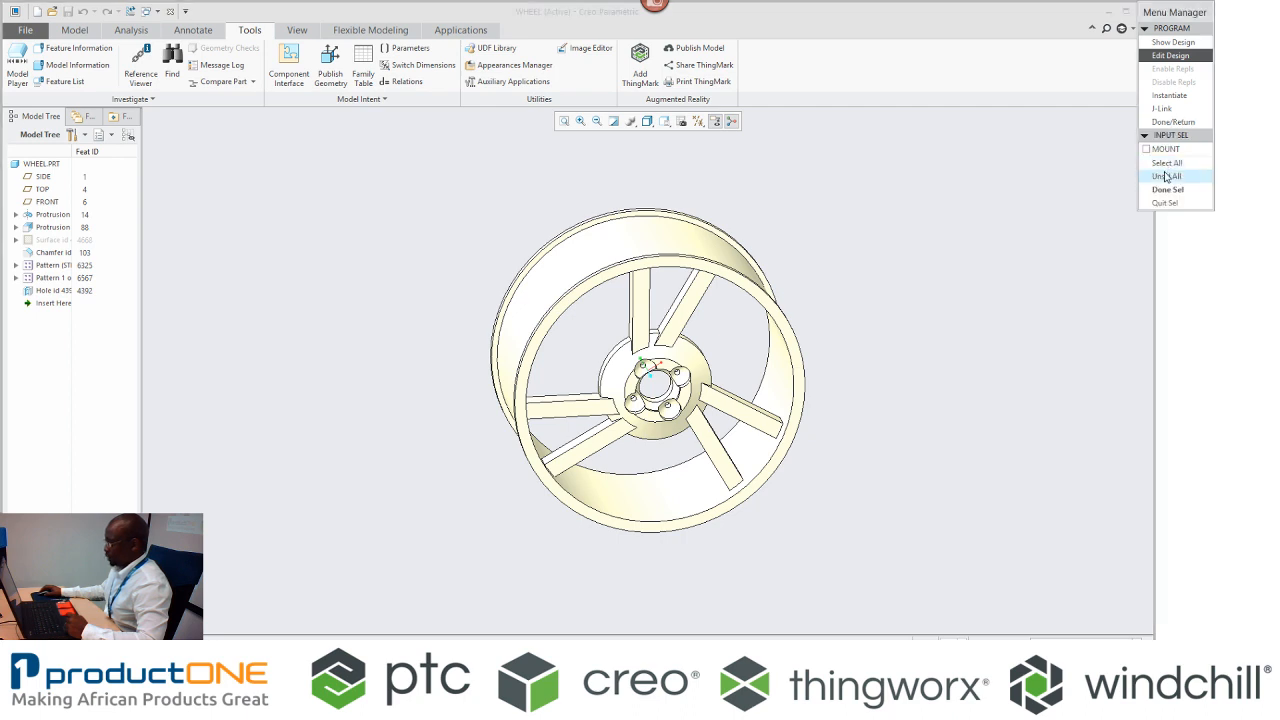
{"action": "left_click", "coordinate": [1166, 162]}
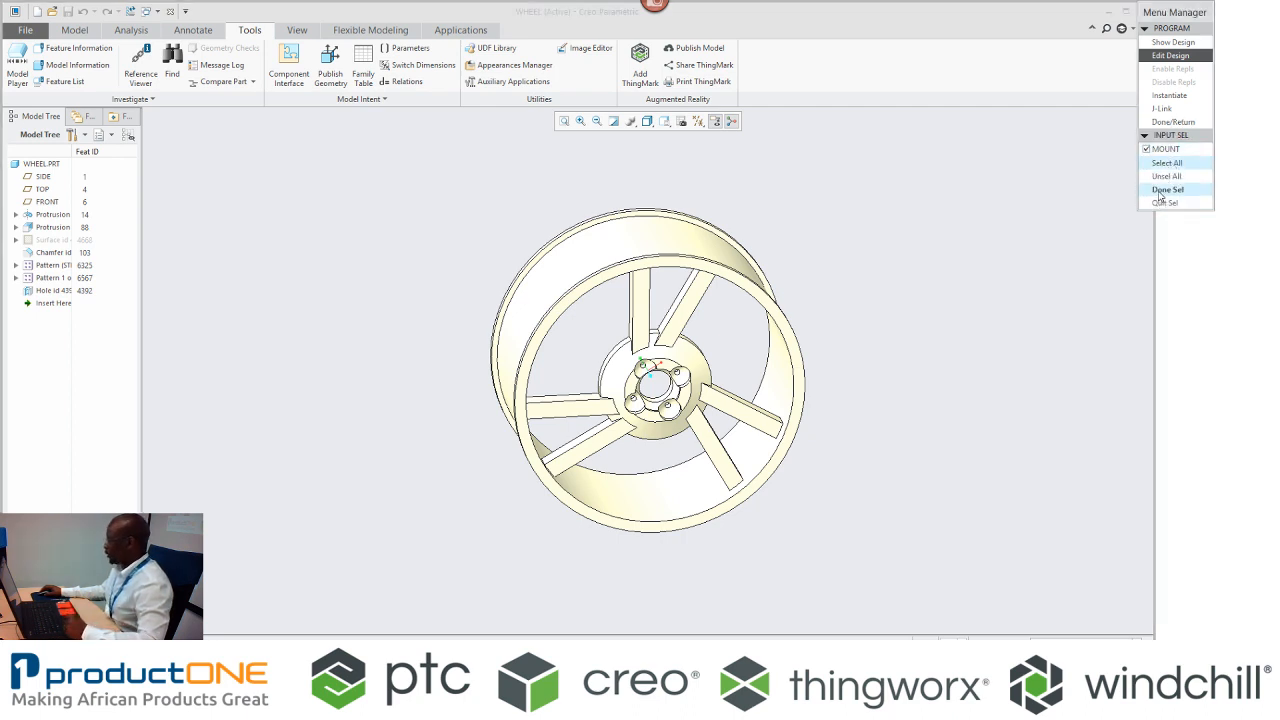
{"action": "left_click", "coordinate": [1162, 190]}
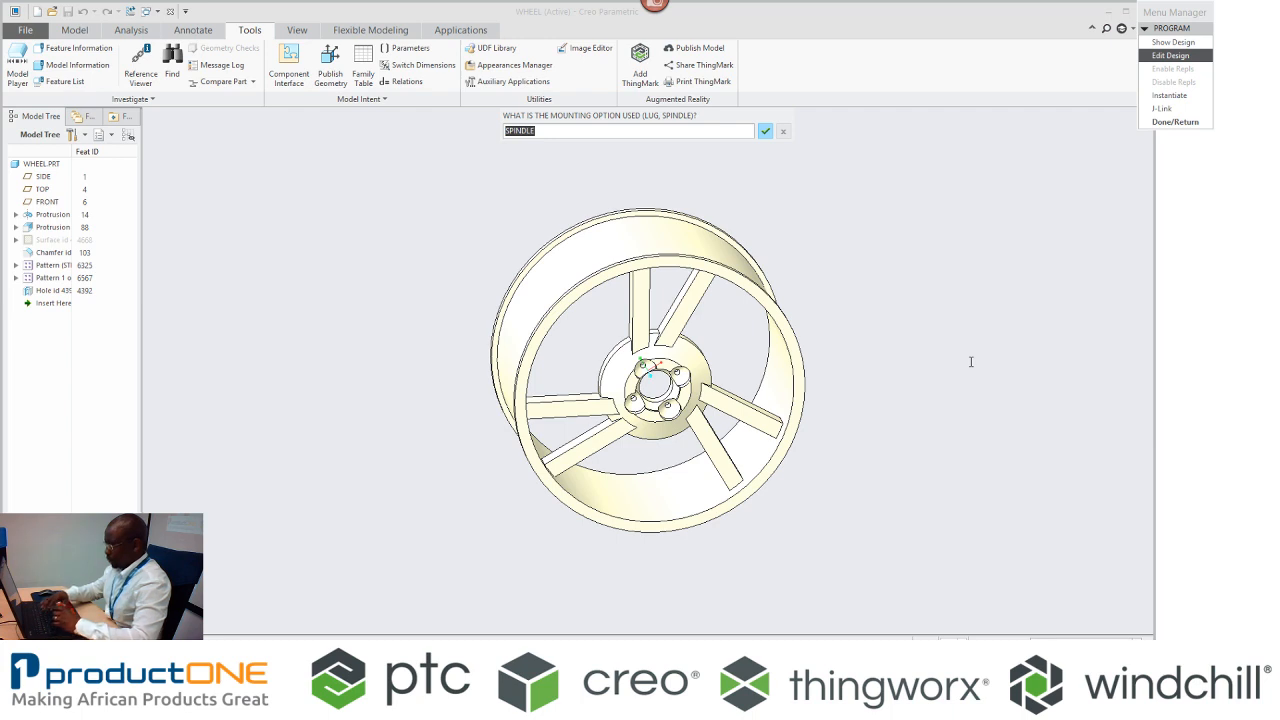
{"action": "key", "text": "Return"}
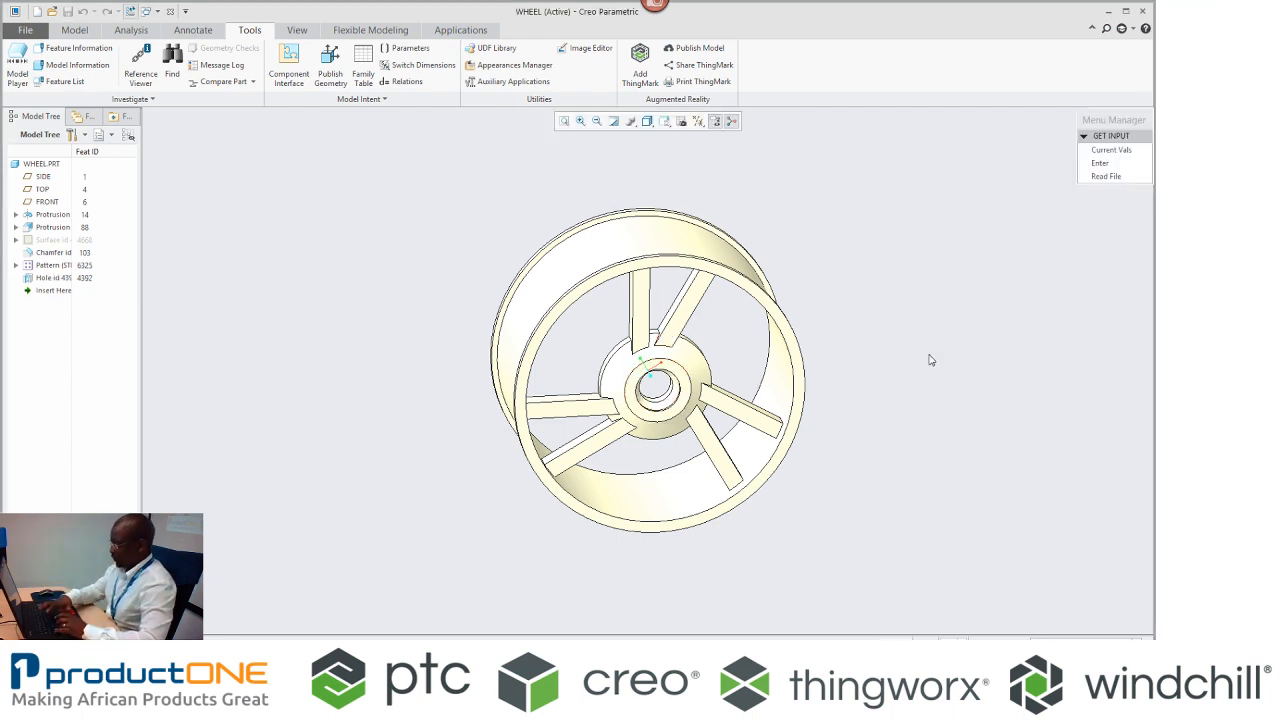
Step: Regenerate the wheel with a newly entered MOUNT input value of LUG
{"action": "left_click", "coordinate": [1128, 166]}
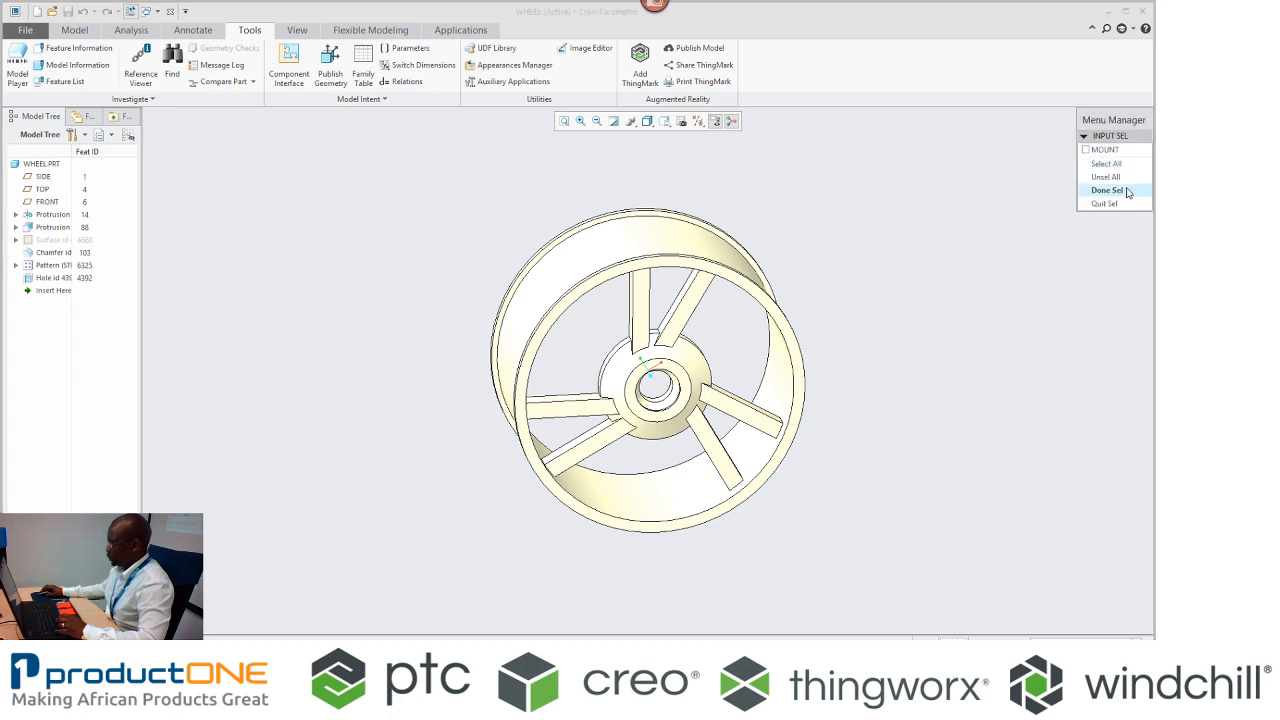
{"action": "left_click", "coordinate": [1127, 190]}
{"action": "key", "text": "ctrl+g"}
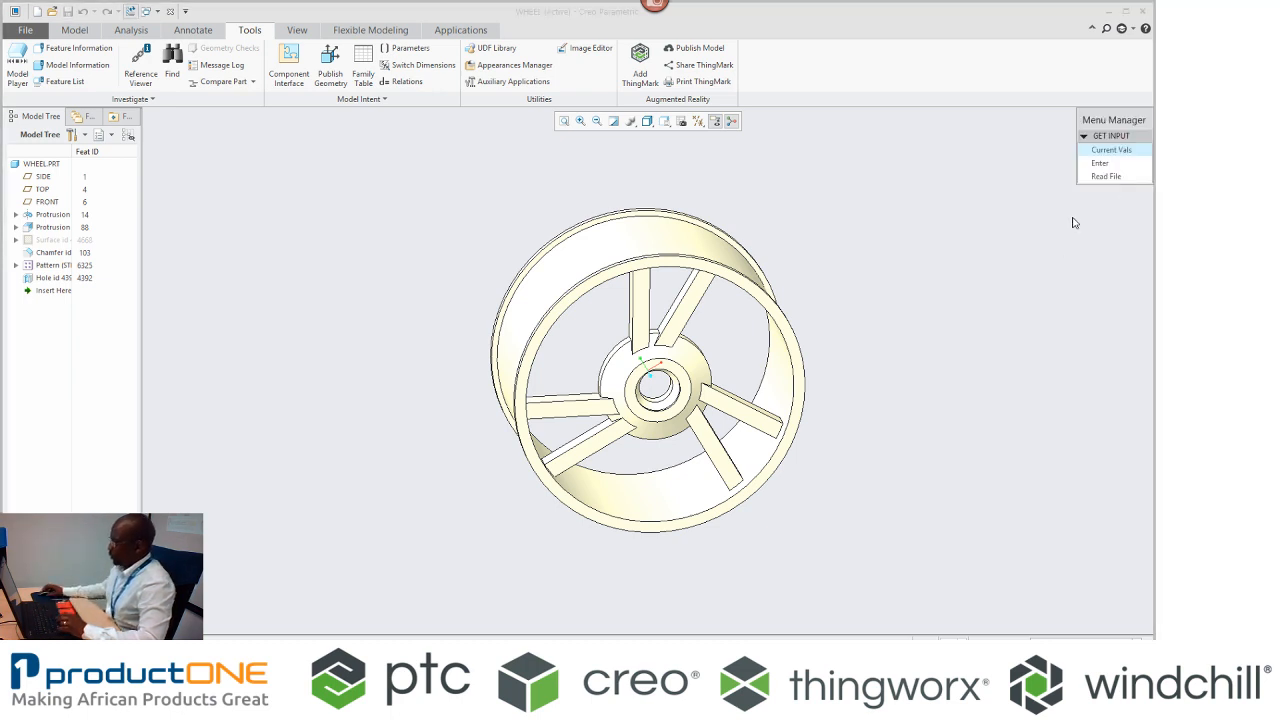
{"action": "left_click", "coordinate": [1118, 163]}
{"action": "left_click", "coordinate": [1100, 191]}
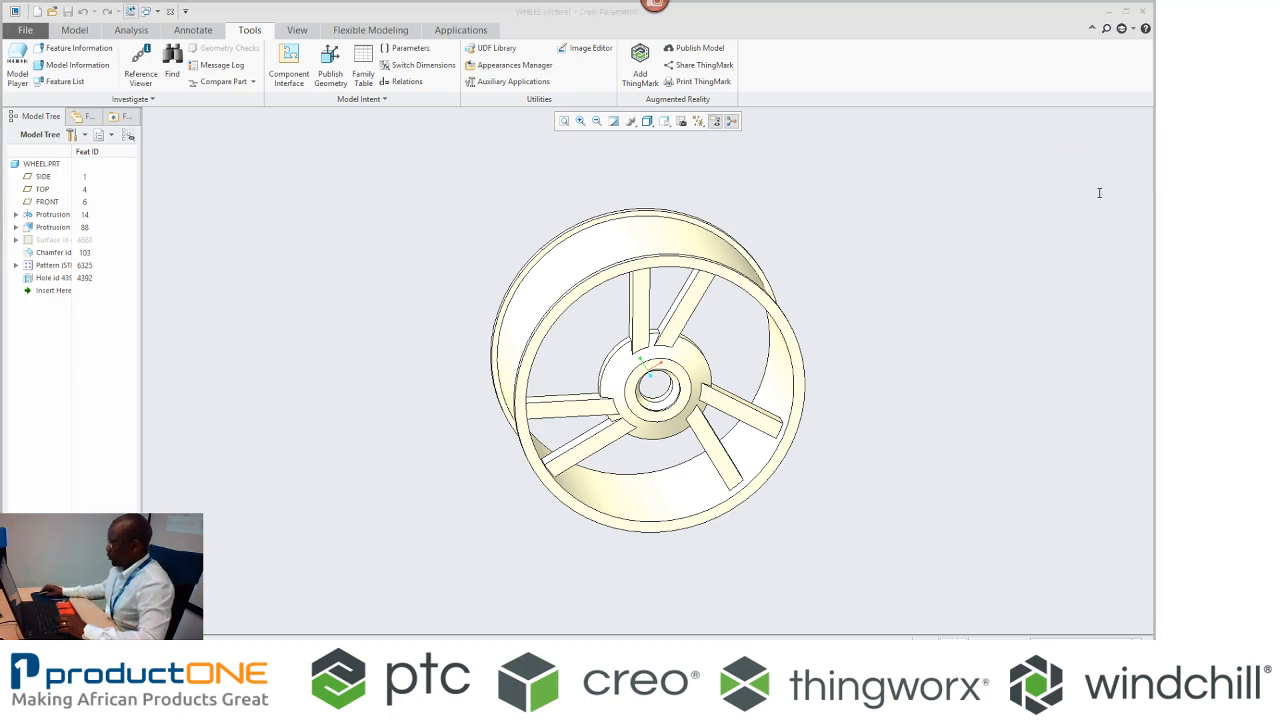
{"action": "type", "text": "LUG"}
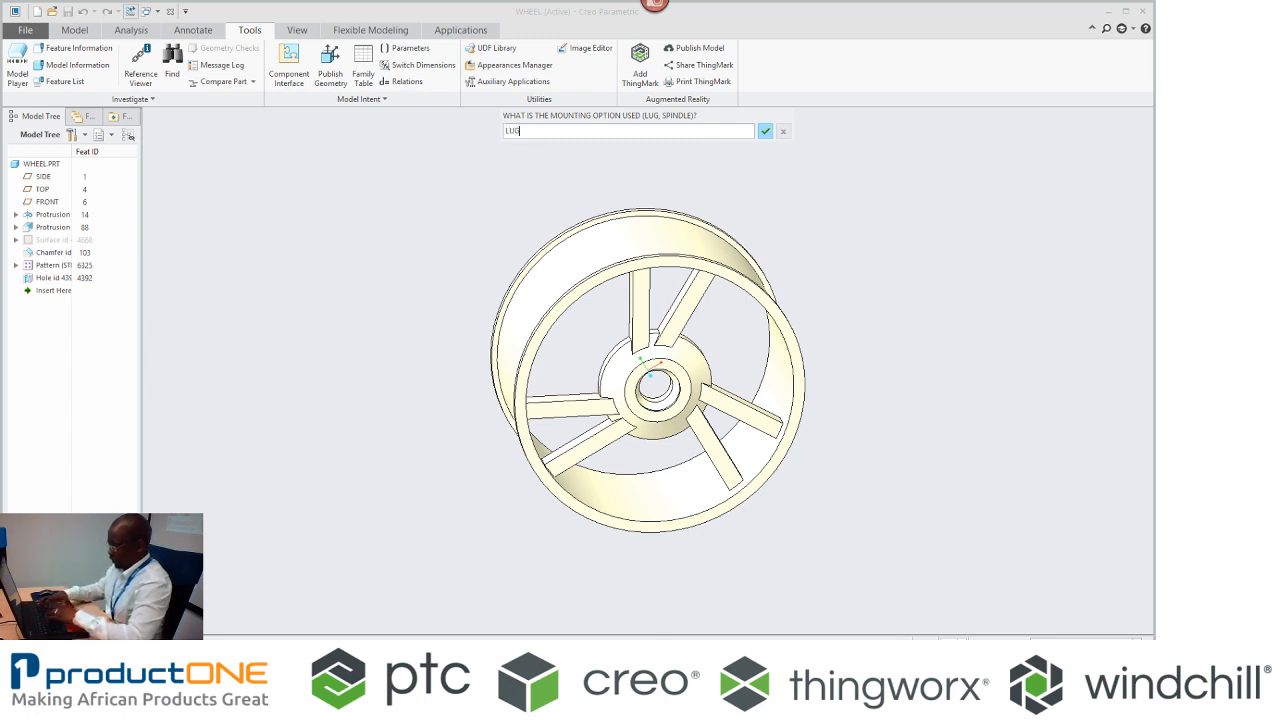
{"action": "key", "text": "Return"}
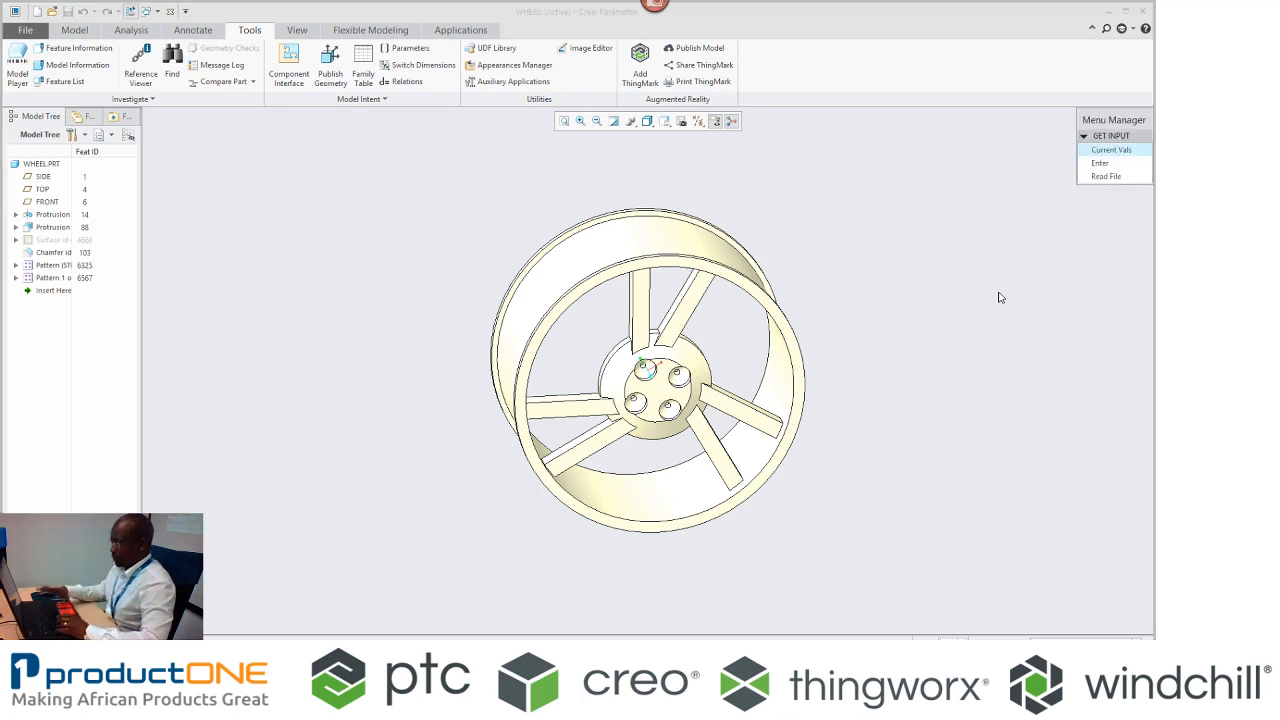
Step: Enter a new MOUNT input value of SPINDLE and regenerate the wheel with it
{"action": "left_click", "coordinate": [1106, 163]}
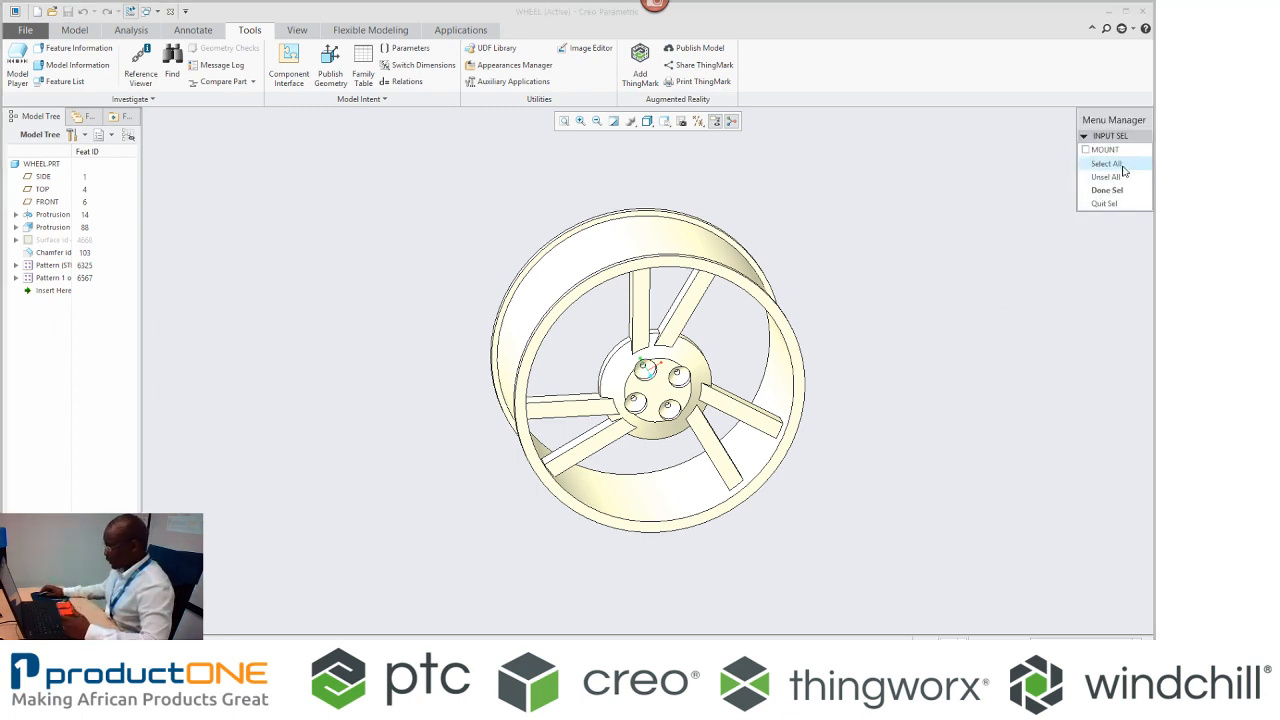
{"action": "left_click", "coordinate": [1107, 190]}
{"action": "type", "text": "SPINDLE"}
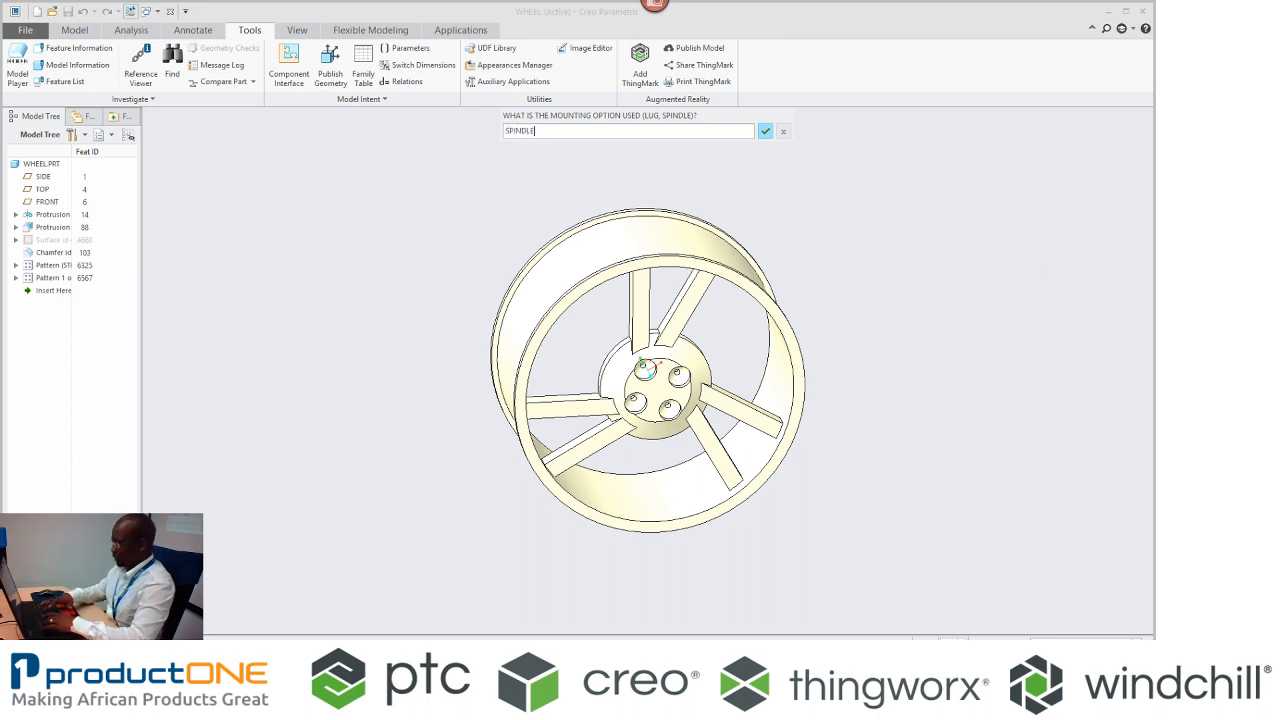
{"action": "key", "text": "Return"}
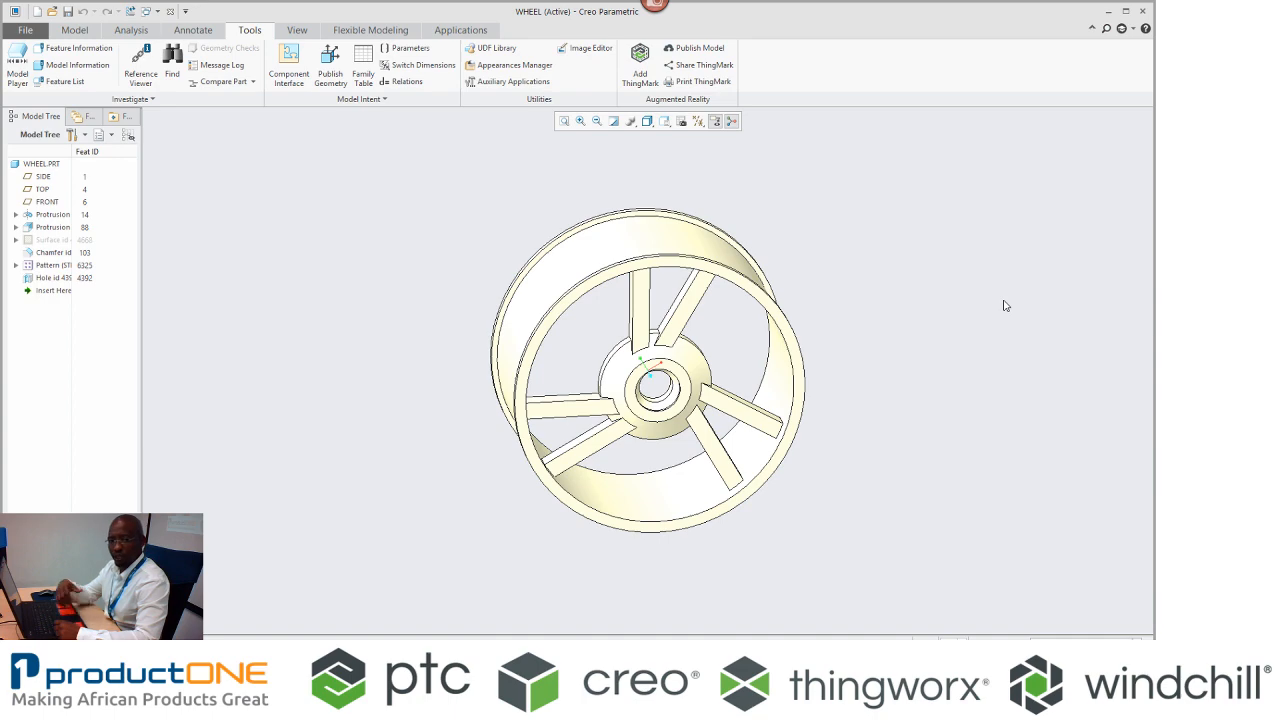
Step: Open the wheel's program design for editing and insert IF MOUNT == "LUG" below the mounting prompt in the INPUT section
{"action": "left_click", "coordinate": [384, 100]}
{"action": "left_click", "coordinate": [380, 119]}
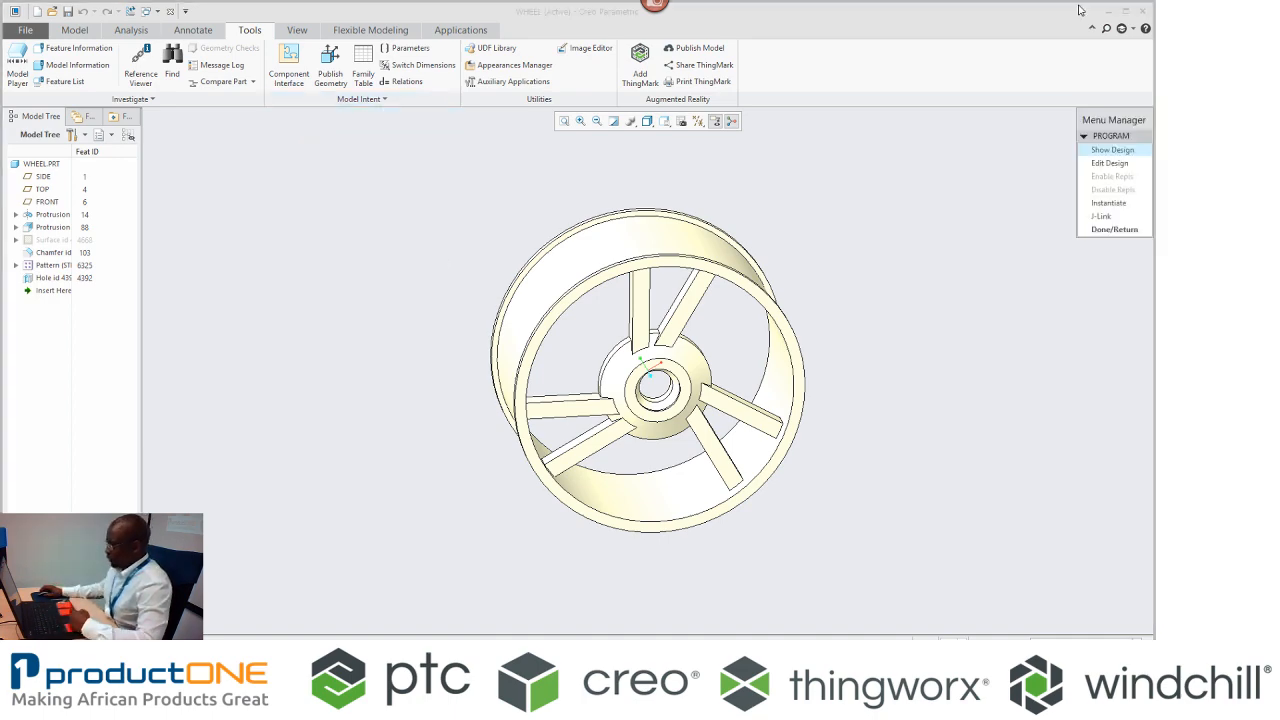
{"action": "left_click", "coordinate": [1105, 163]}
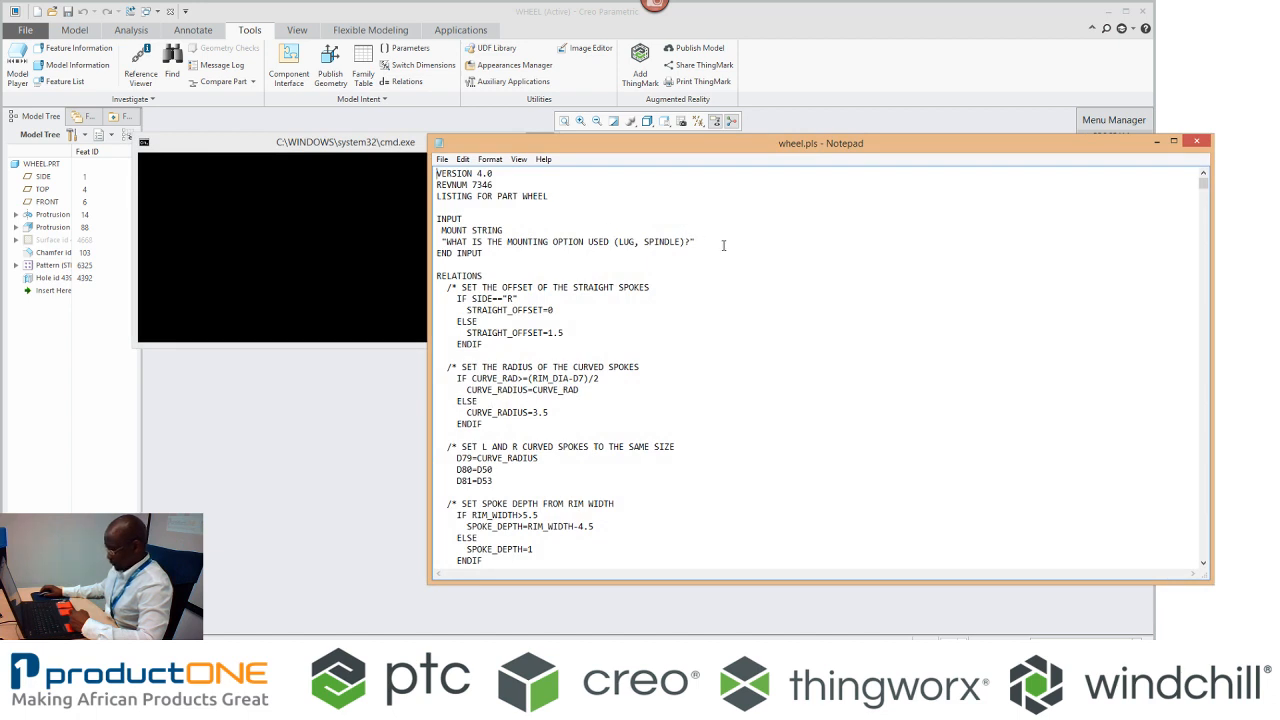
{"action": "left_click", "coordinate": [725, 237]}
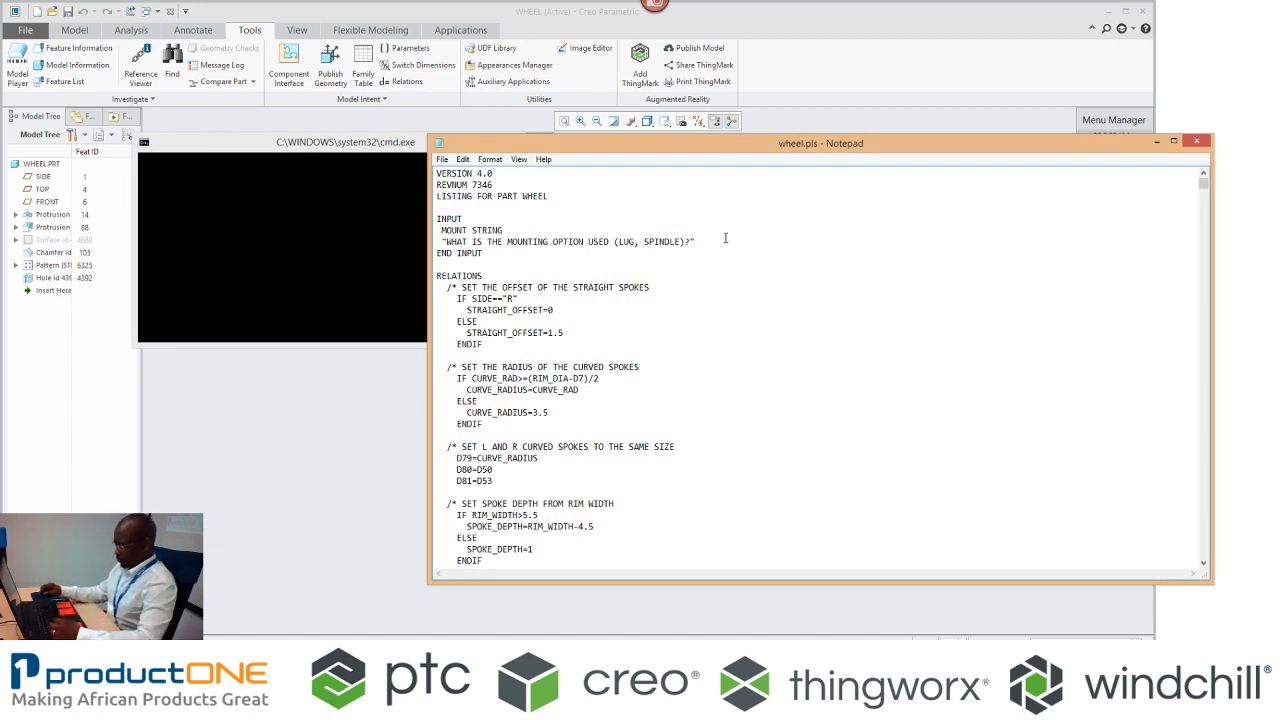
{"action": "key", "text": "Return"}
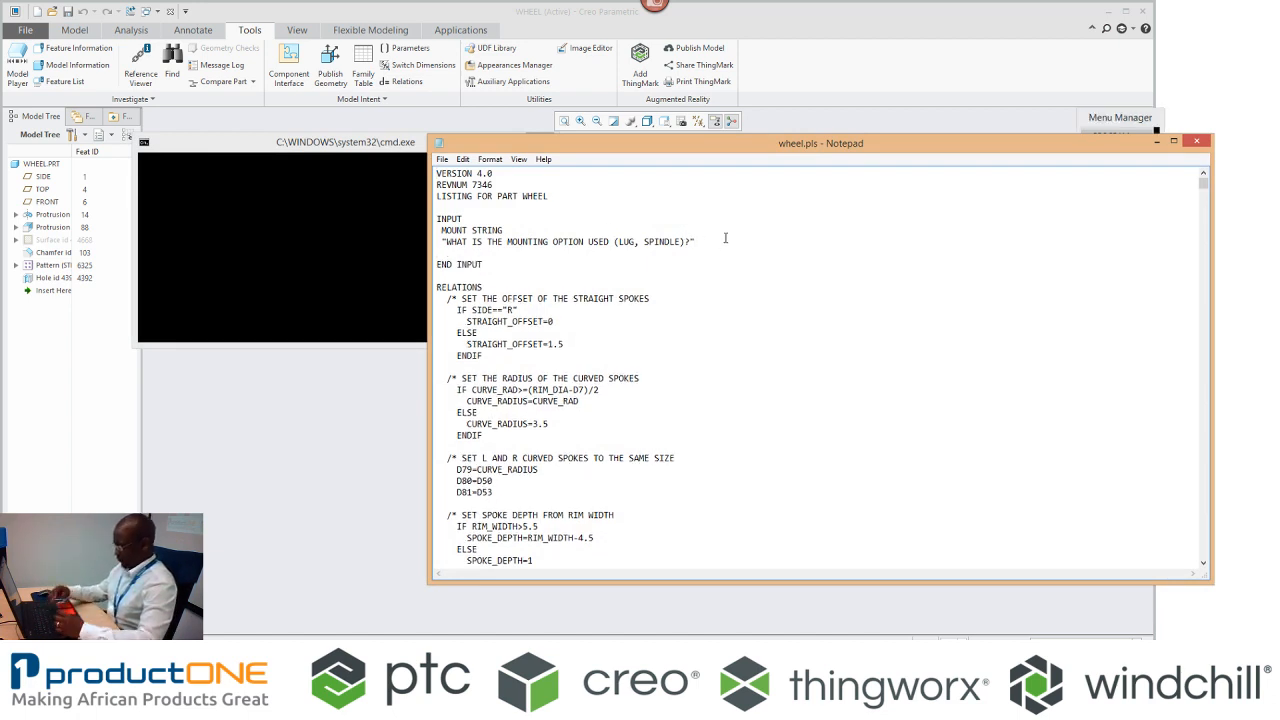
{"action": "type", "text": "IF MO"}
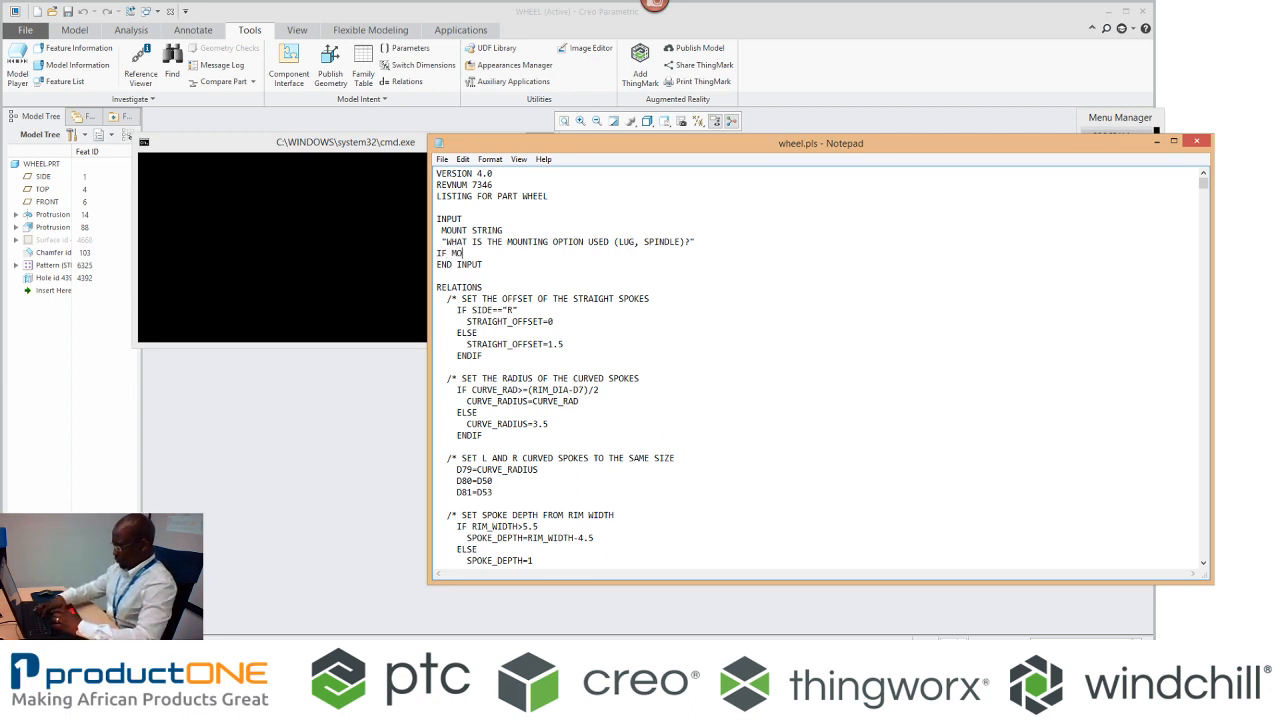
{"action": "type", "text": "UNT"}
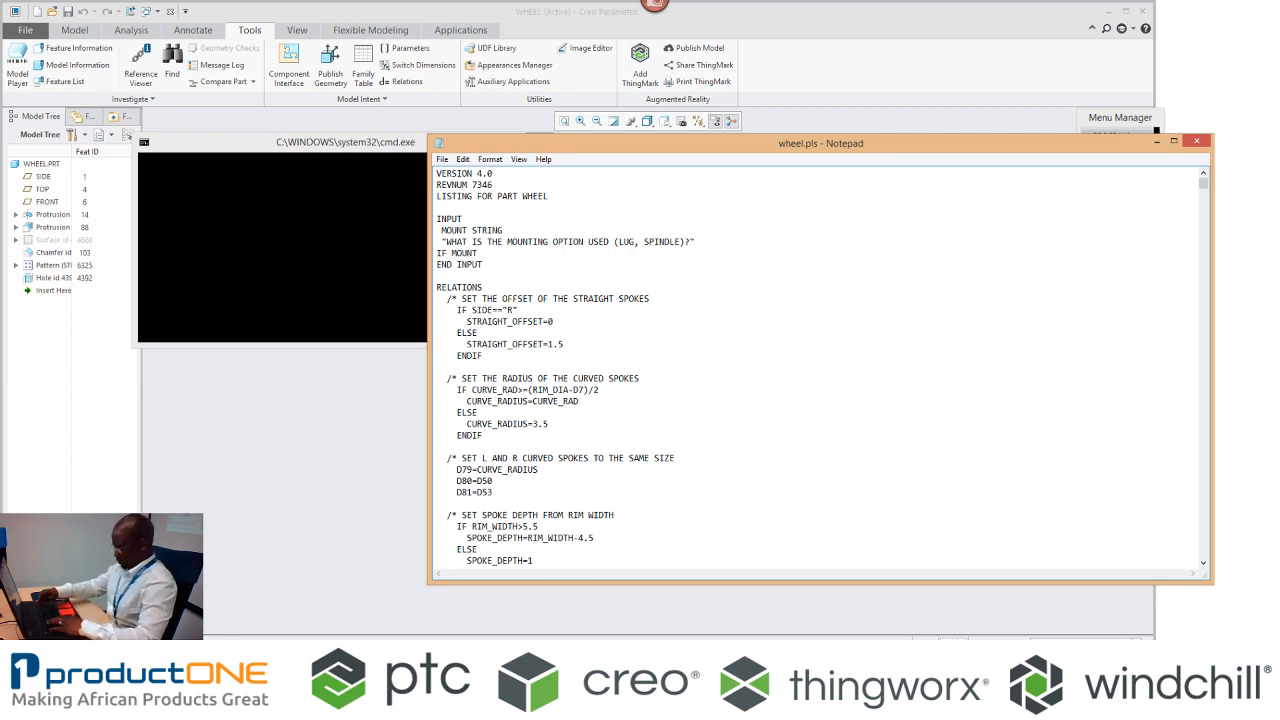
{"action": "type", "text": " ==="}
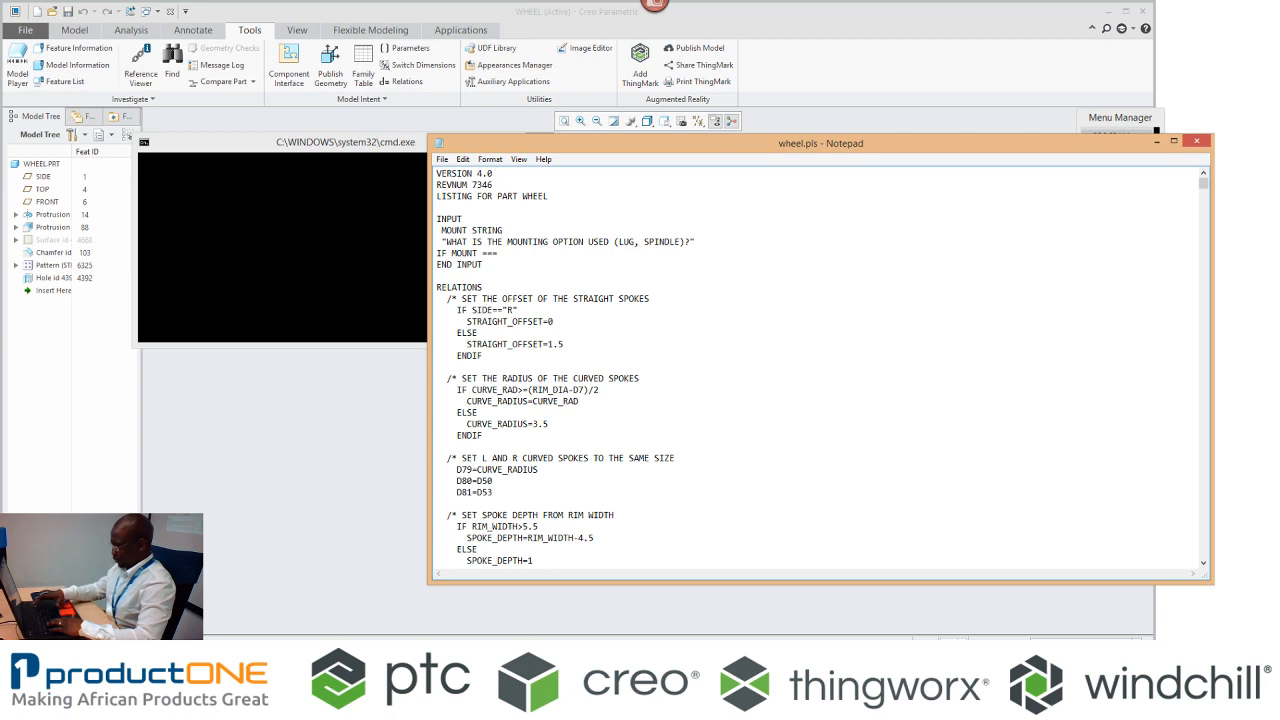
{"action": "key", "text": "BackSpace"}
{"action": "type", "text": " \""}
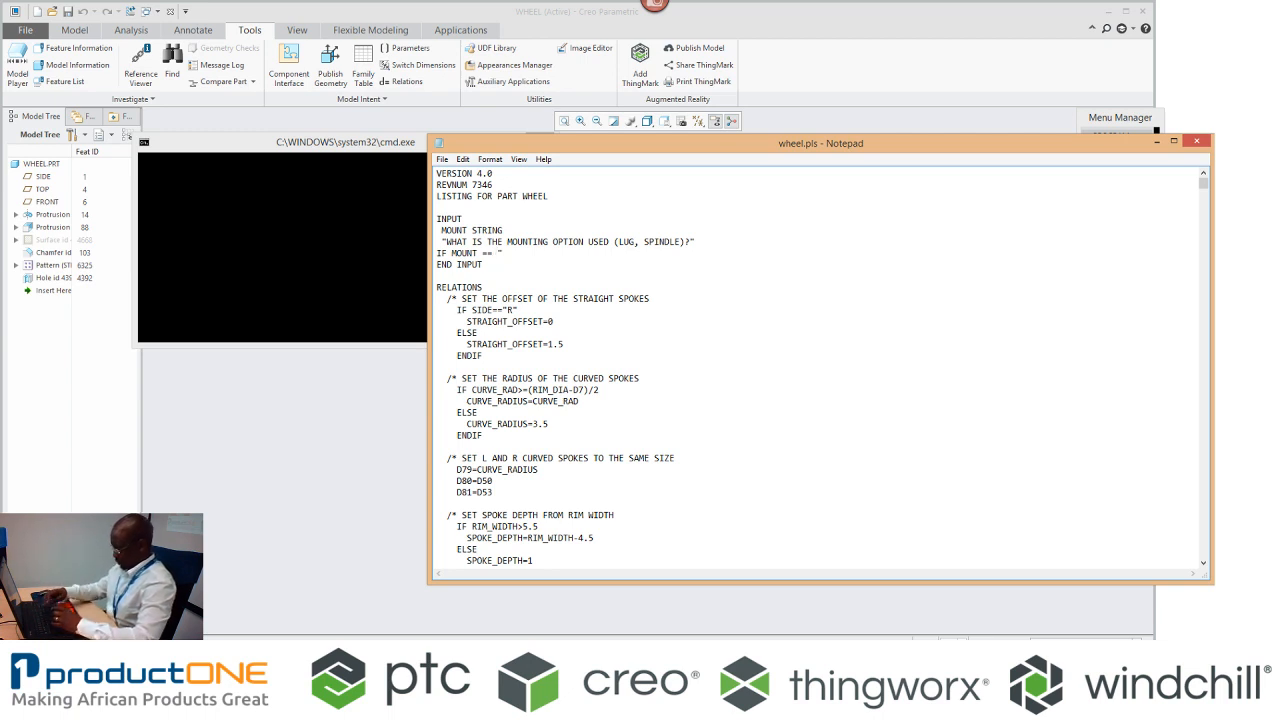
{"action": "type", "text": "LUG"}
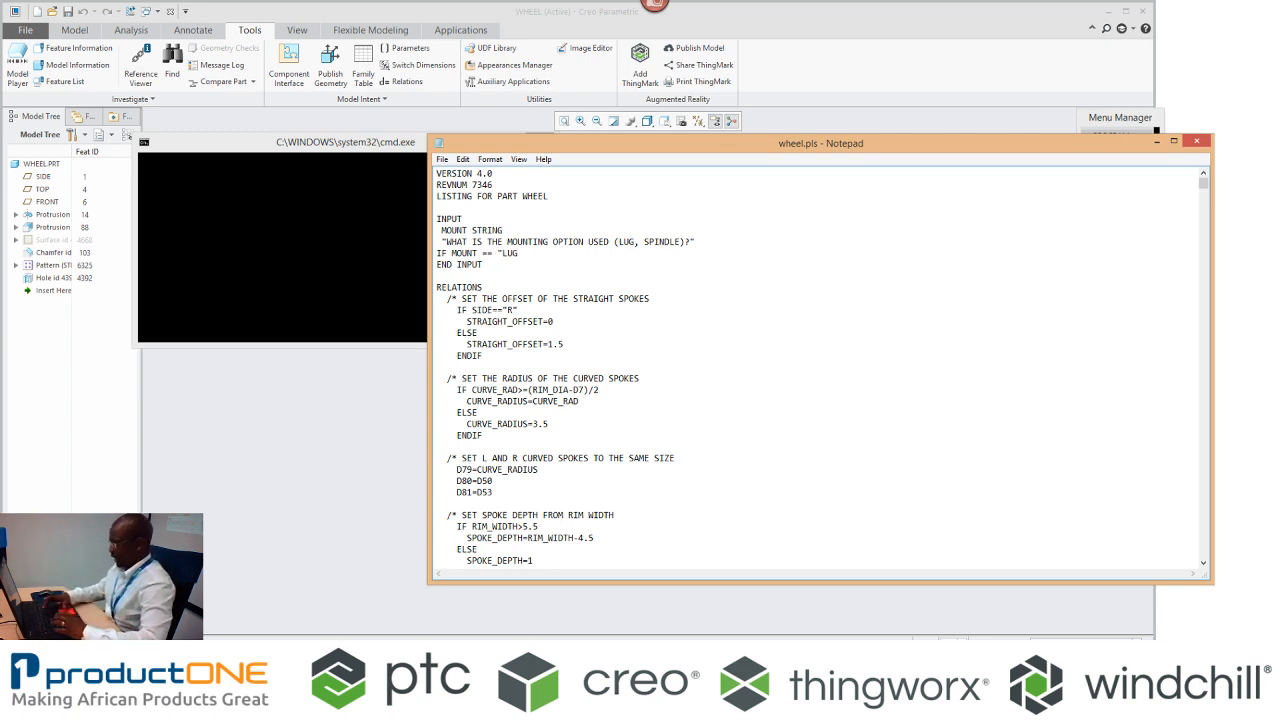
{"action": "type", "text": "\""}
{"action": "key", "text": "Return"}
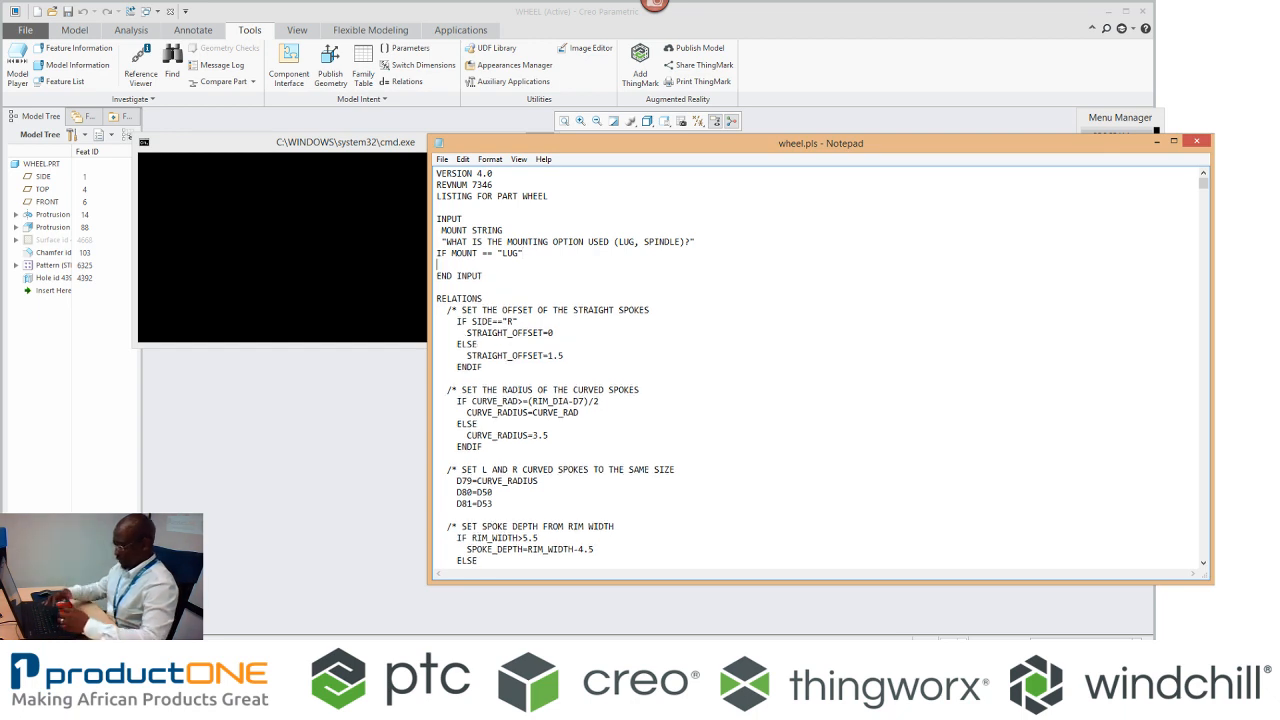
Step: Declare NUM_HOLES as a NUMBER input below the IF MOUNT == "LUG" line
{"action": "type", "text": "NUM_"}
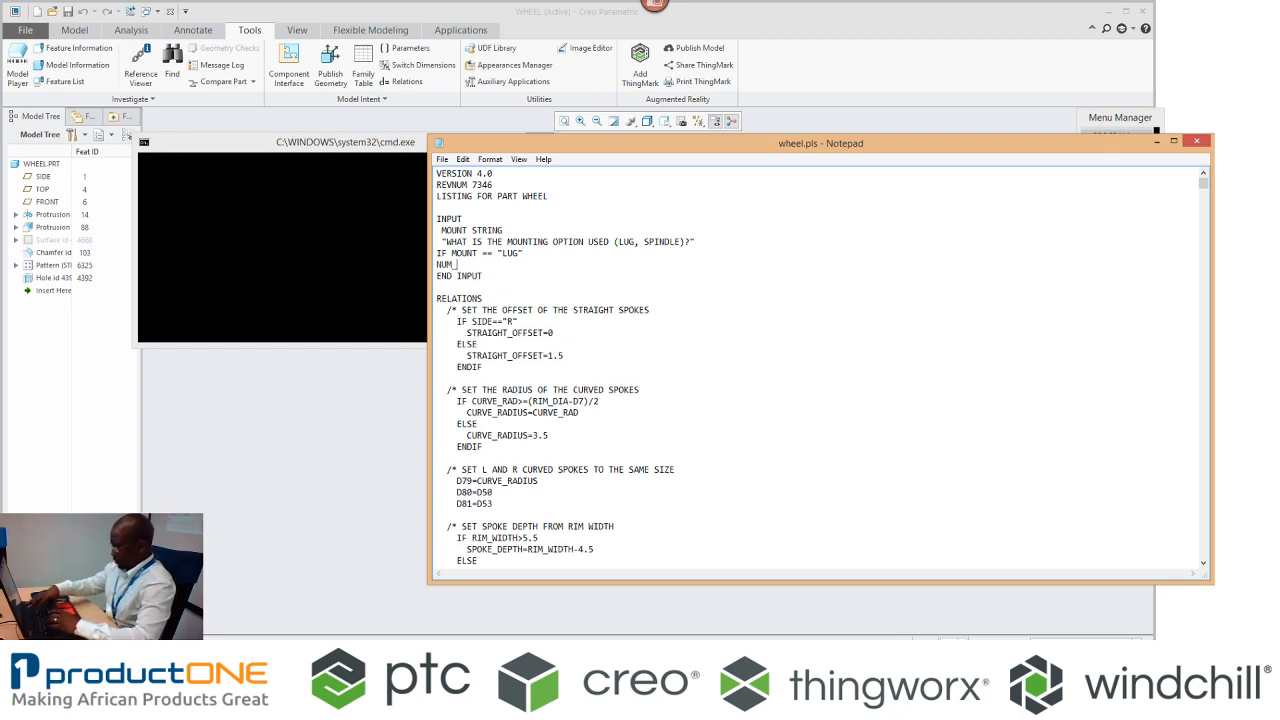
{"action": "type", "text": "HOLES"}
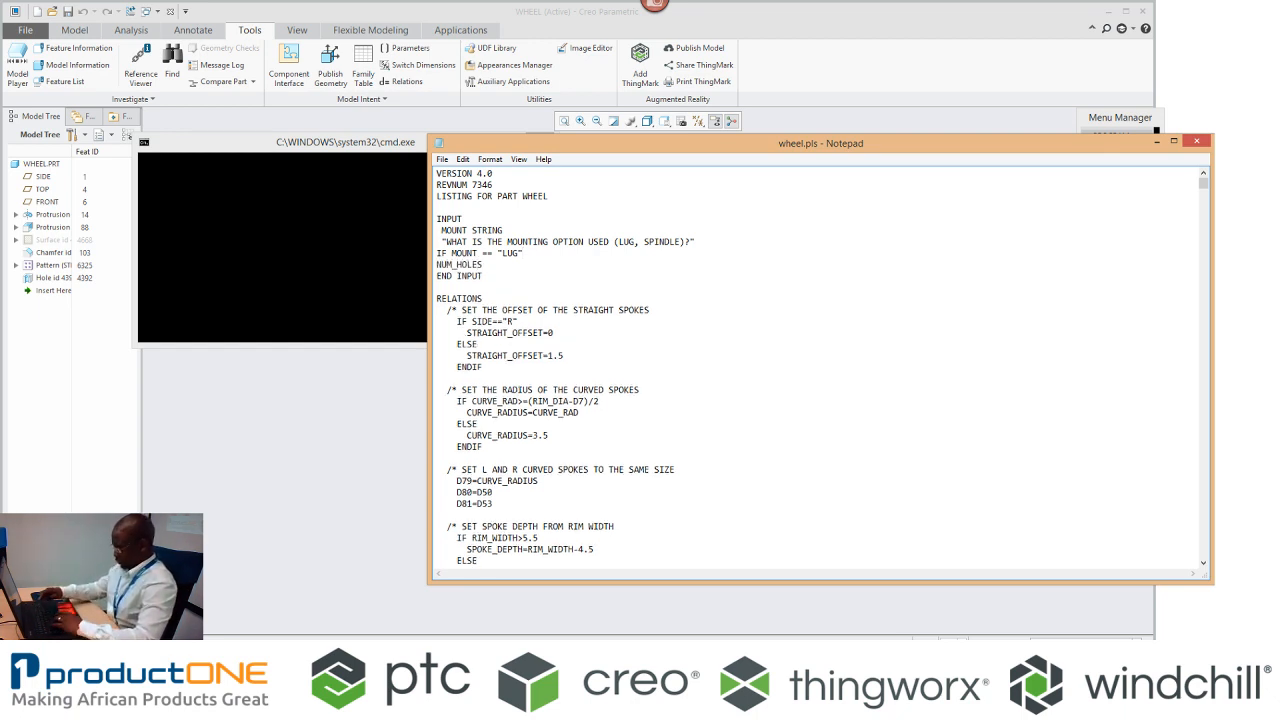
{"action": "type", "text": " NUMBER"}
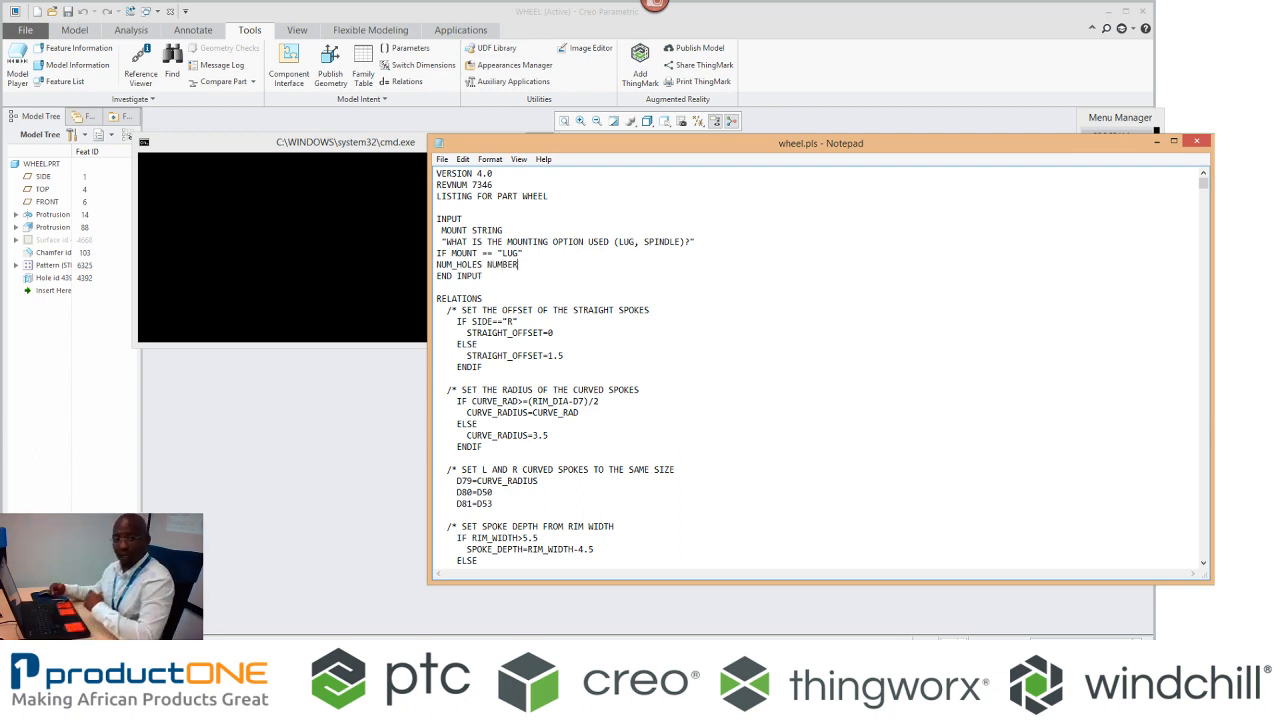
{"action": "key", "text": "Return"}
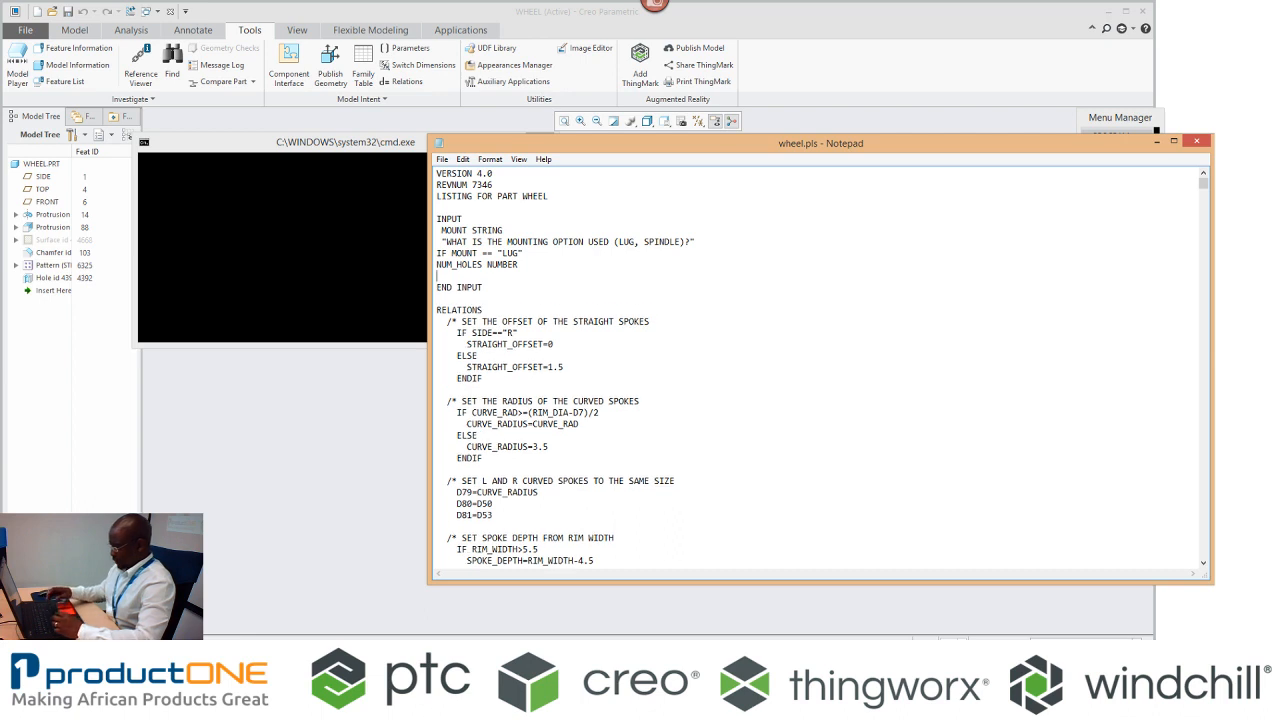
Step: Add the prompt "HOW MANY MOUNTING HOLES?" for NUM_HOLES and end the condition with ENDIF before END INPUT
{"action": "type", "text": "\"HO"}
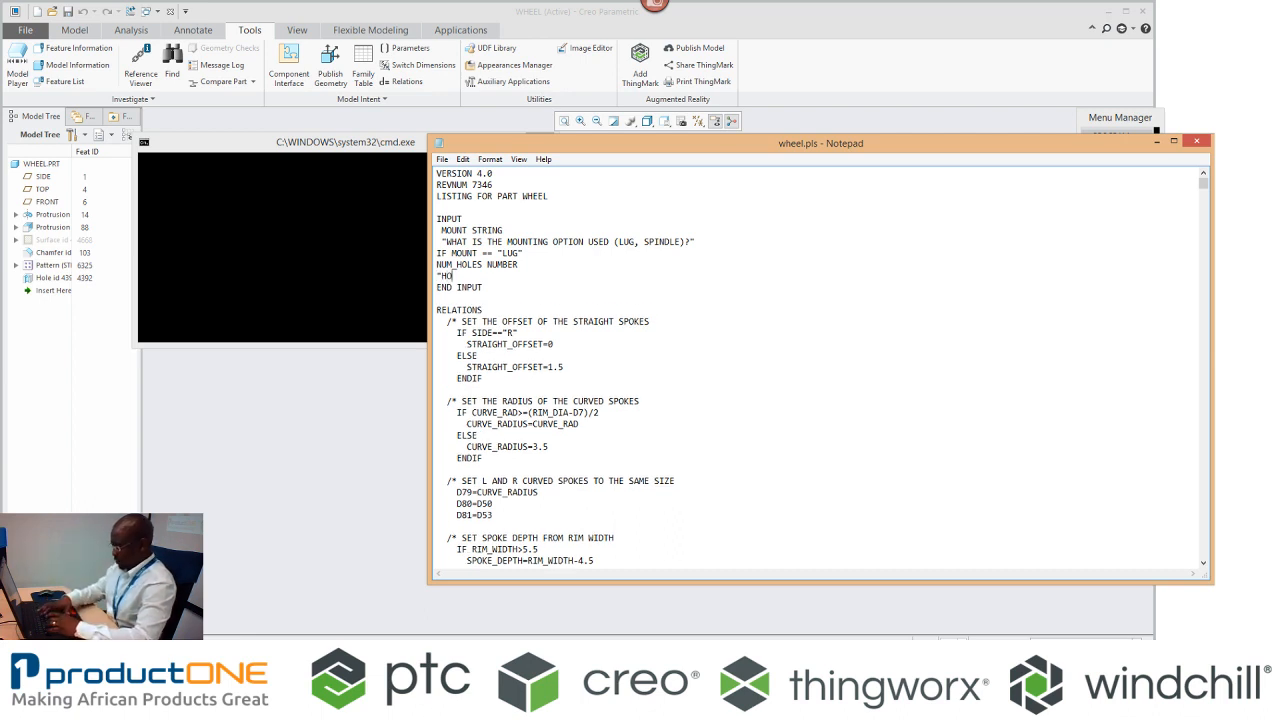
{"action": "type", "text": "W MANY "}
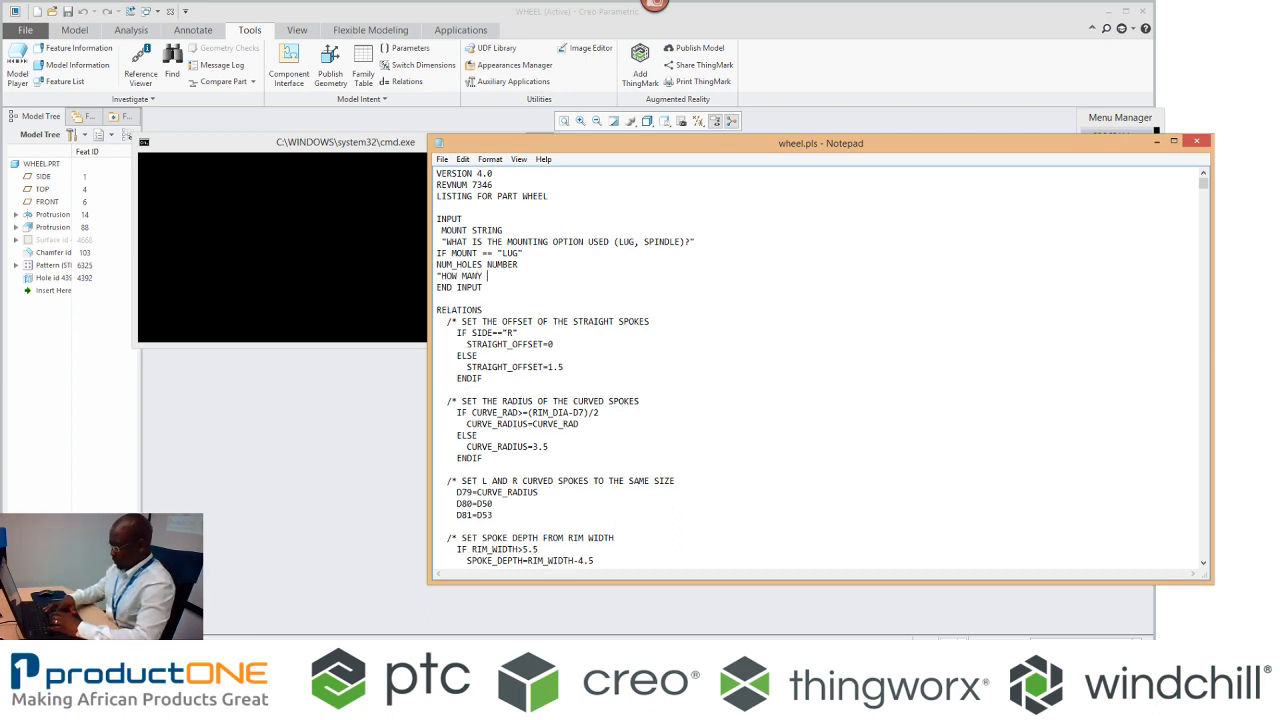
{"action": "type", "text": "MOUNTING H"}
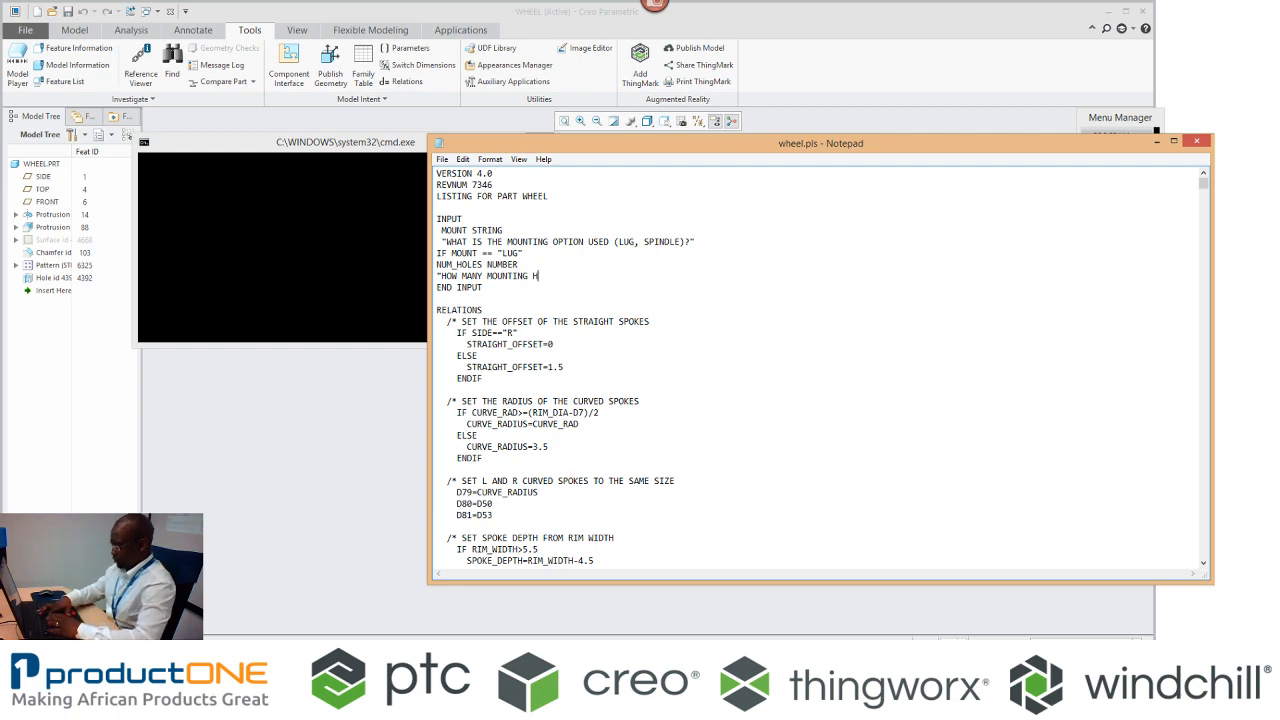
{"action": "type", "text": "OLE"}
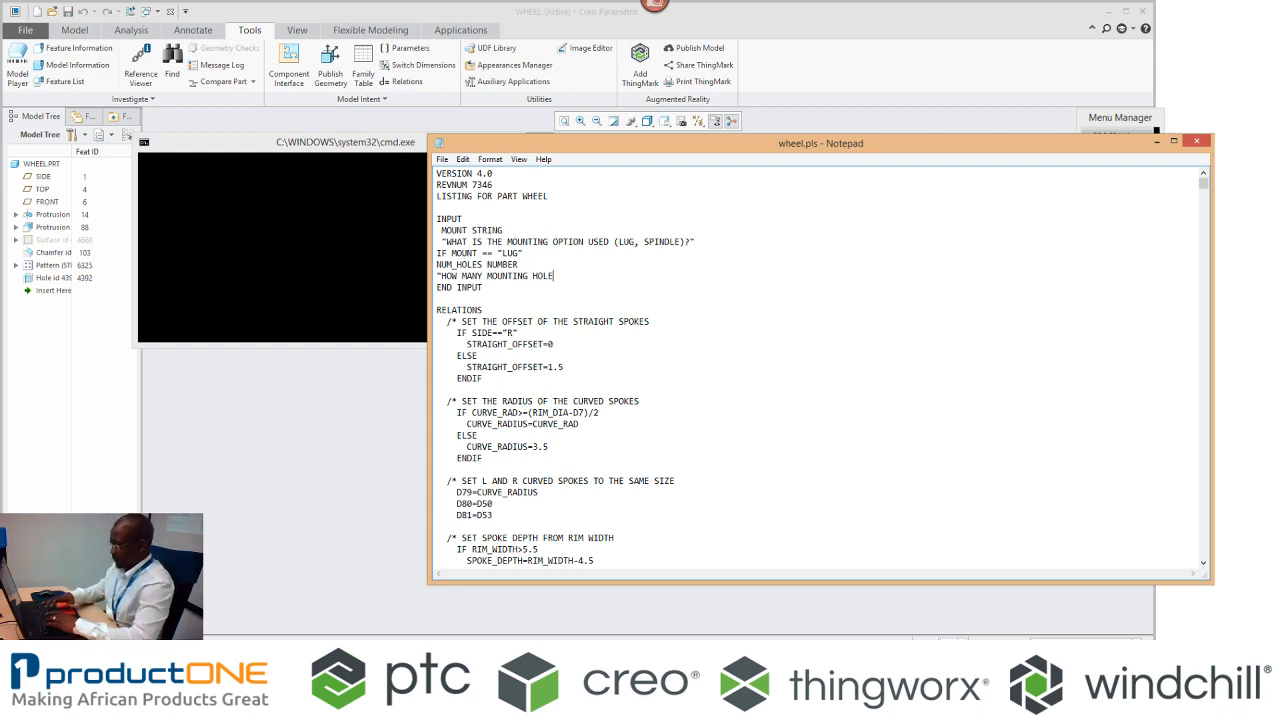
{"action": "type", "text": "S?\""}
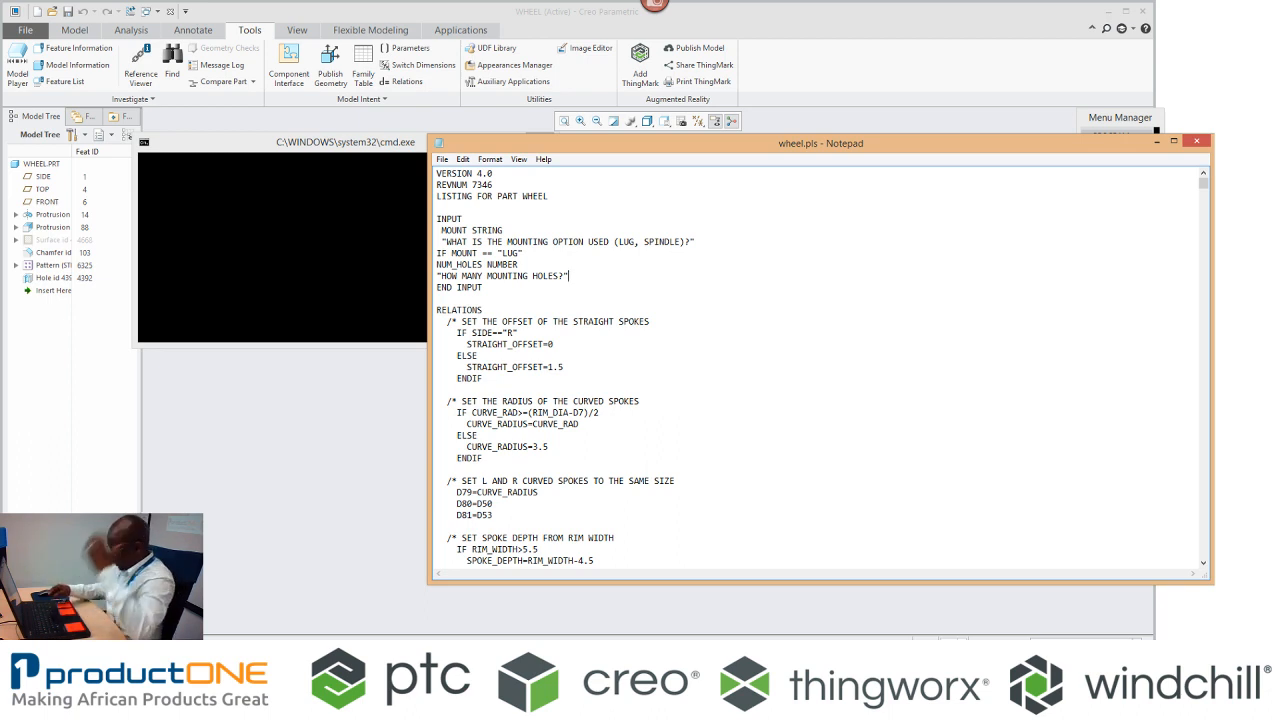
{"action": "key", "text": "Return"}
{"action": "type", "text": "ENDIF"}
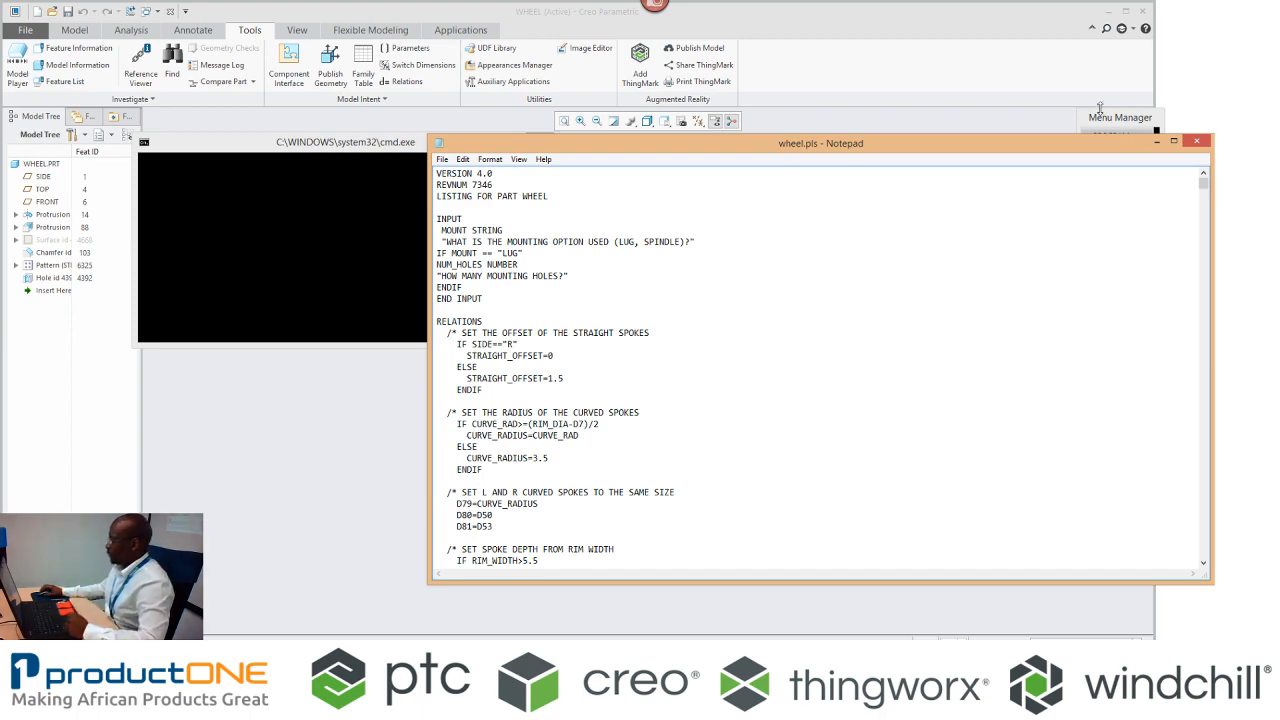
Step: Close wheel.pls with its changes saved and incorporate them into the wheel model
{"action": "left_click", "coordinate": [1196, 141]}
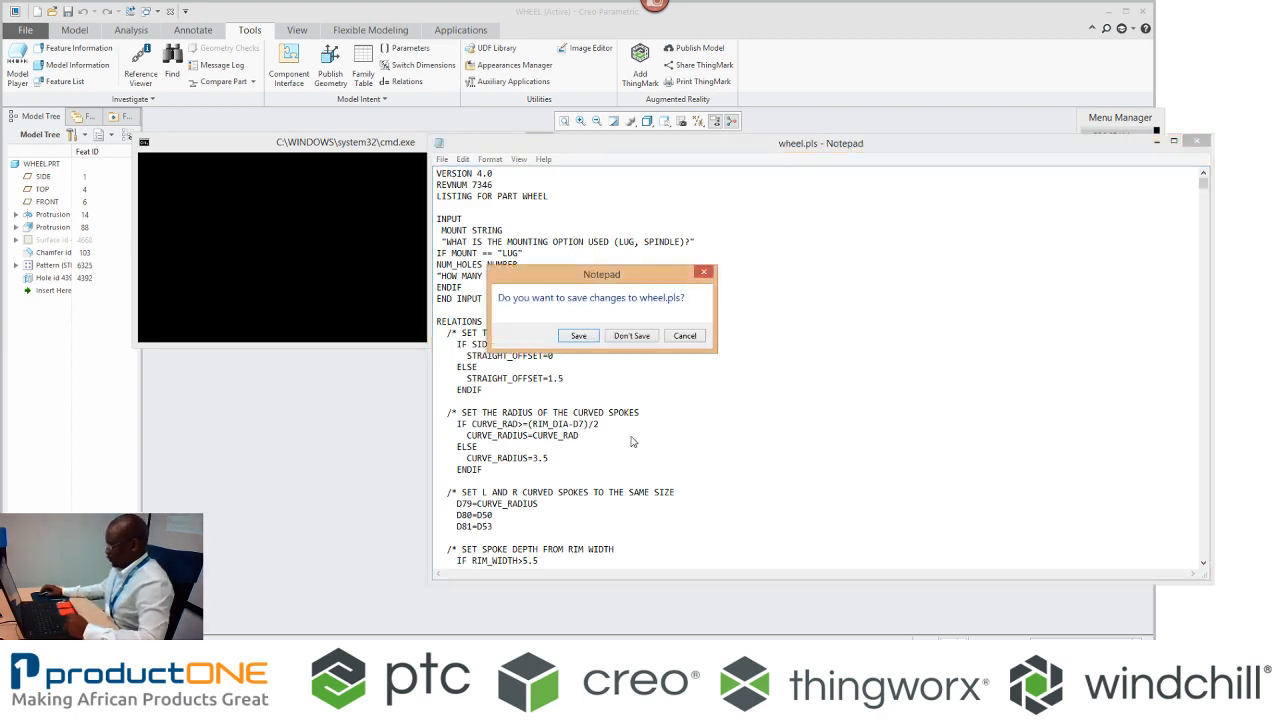
{"action": "left_click", "coordinate": [579, 338]}
{"action": "left_click", "coordinate": [660, 359]}
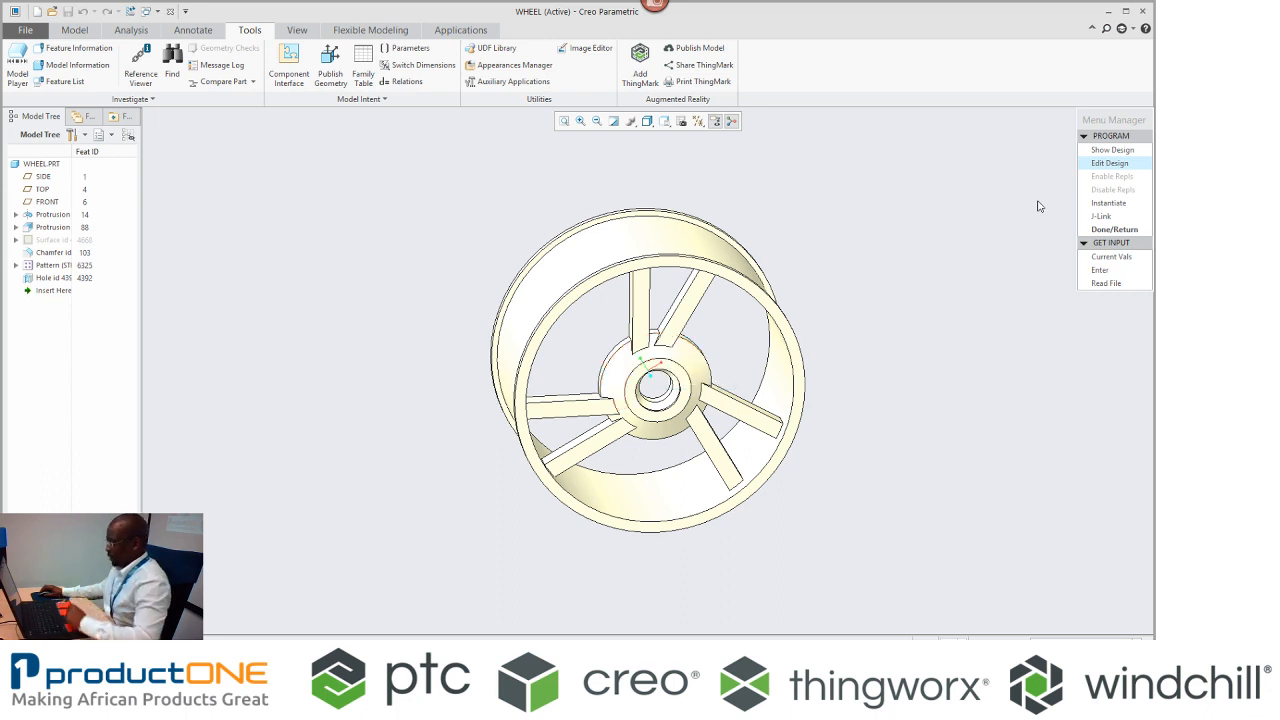
Step: Choose to enter new values for both MOUNT and NUM_HOLES, and accept LUG as the mounting option
{"action": "left_click", "coordinate": [1110, 270]}
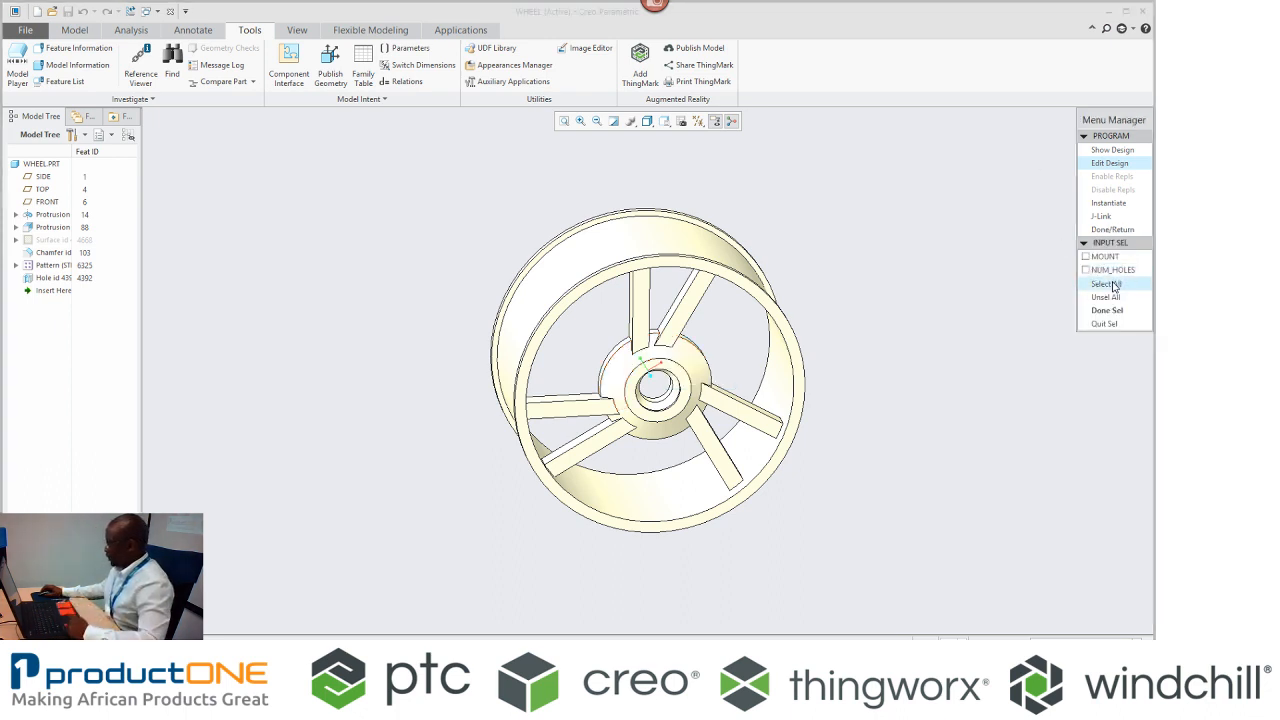
{"action": "left_click", "coordinate": [1116, 287]}
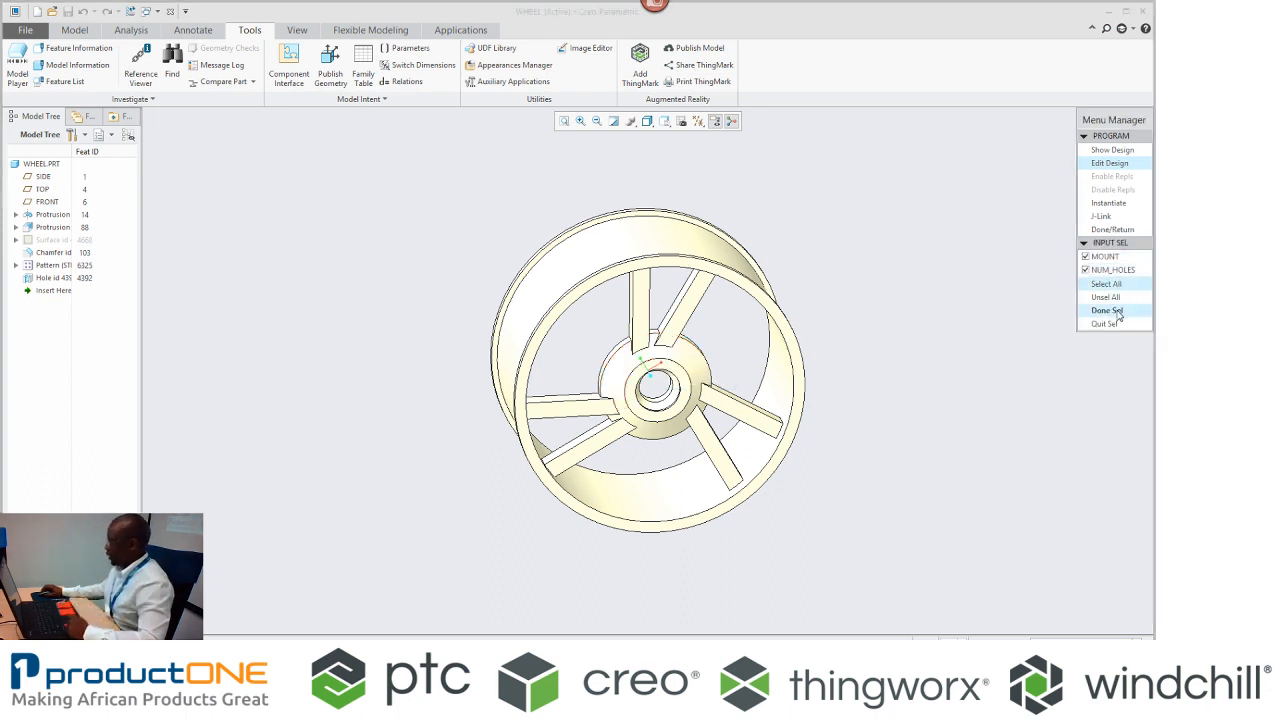
{"action": "left_click", "coordinate": [1117, 312]}
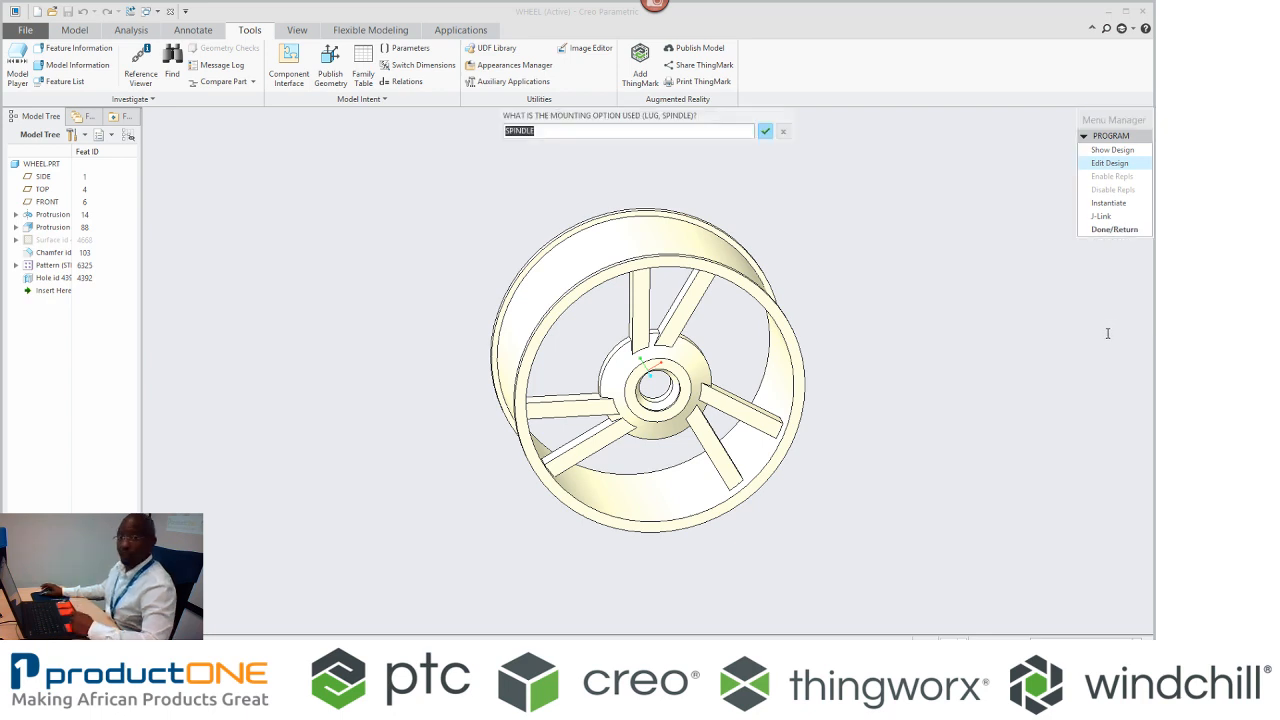
{"action": "type", "text": "lUG"}
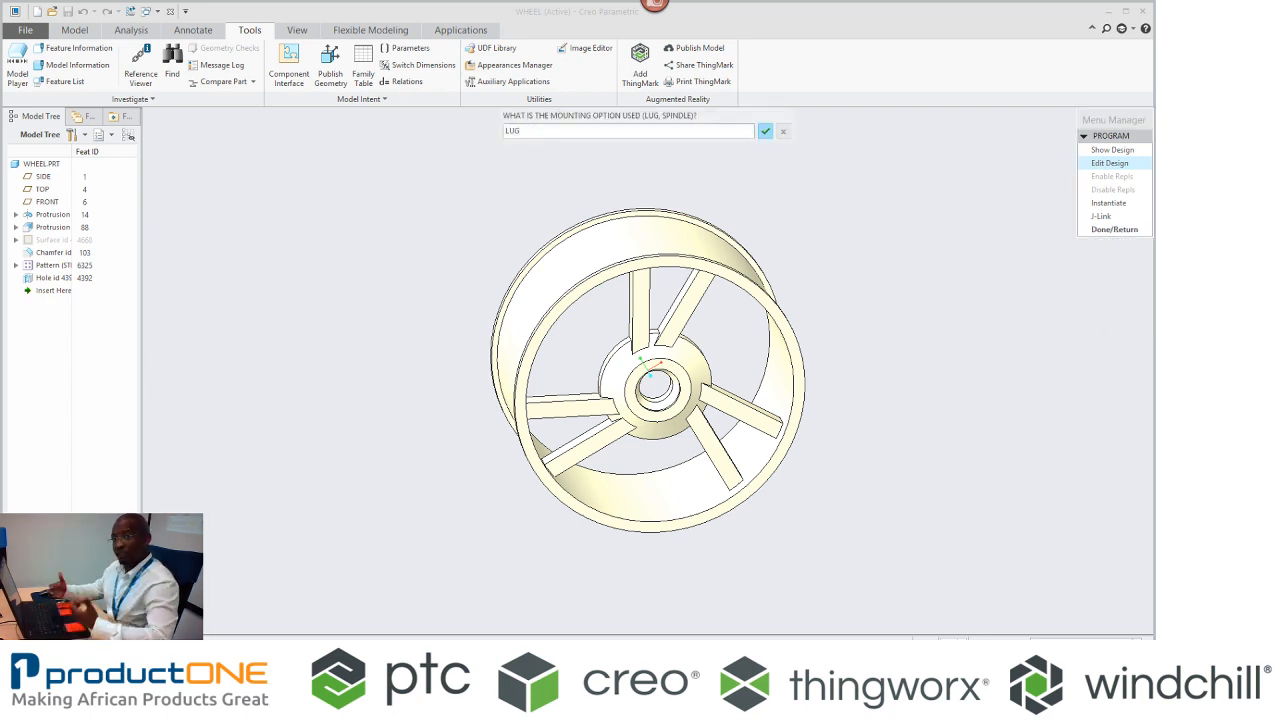
{"action": "key", "text": "Return"}
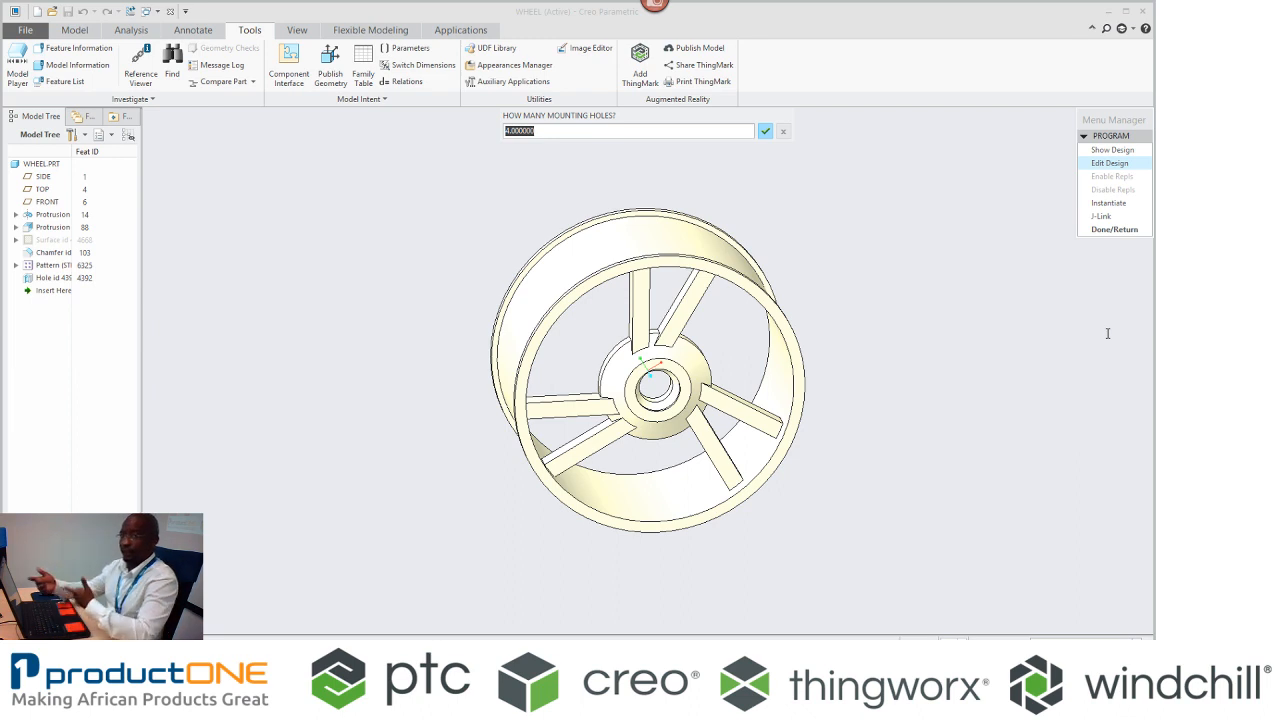
Step: Set the number of mounting holes to 5 and finish the wheel's program session
{"action": "type", "text": "5"}
{"action": "key", "text": "Return"}
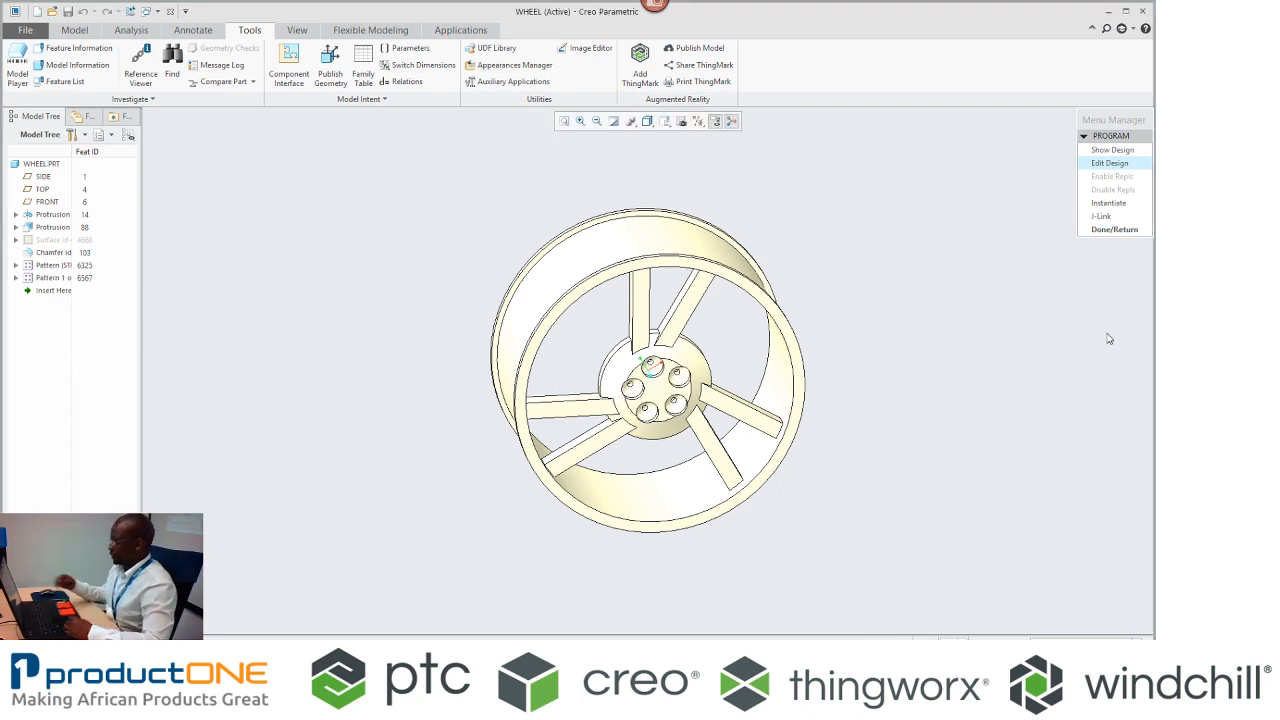
{"action": "left_click", "coordinate": [1110, 229]}
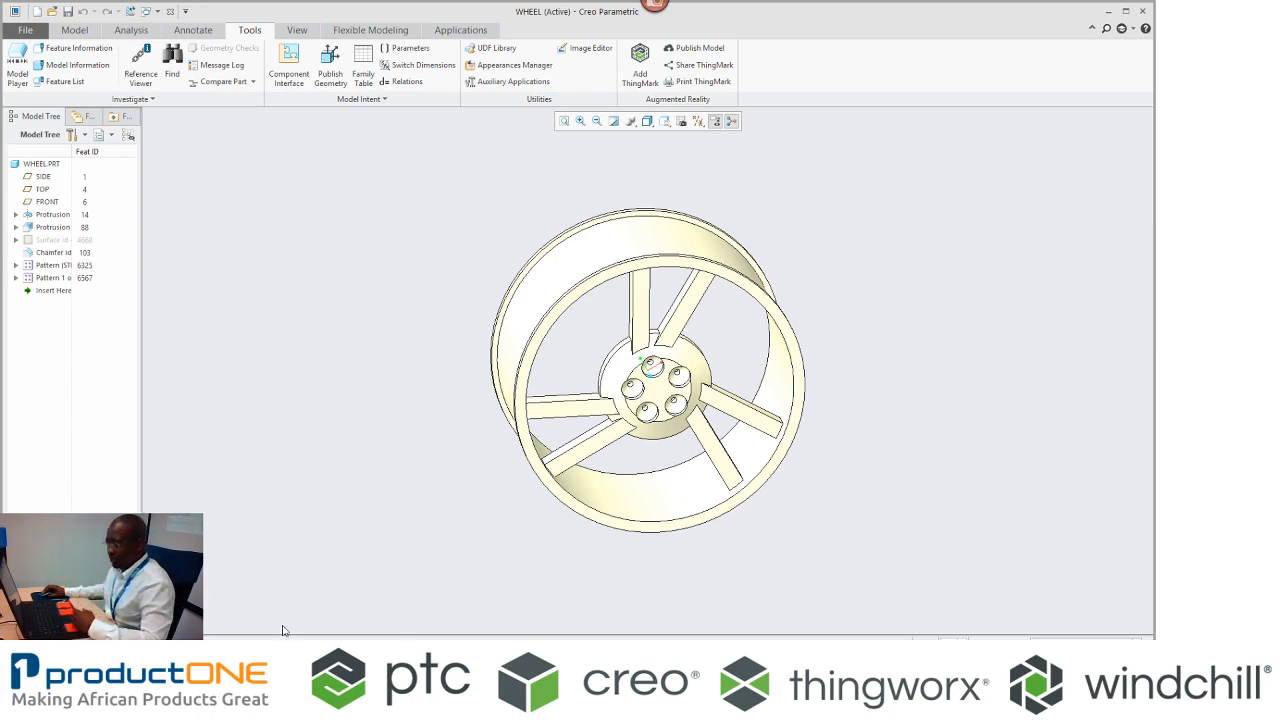
Step: Switch to Relations.txt in Notepad and copy the selected rim and spoke input declarations, from RIM_DIA NUMBER through the CURVE_RAD condition's END IF
{"action": "key", "text": "alt+Tab"}
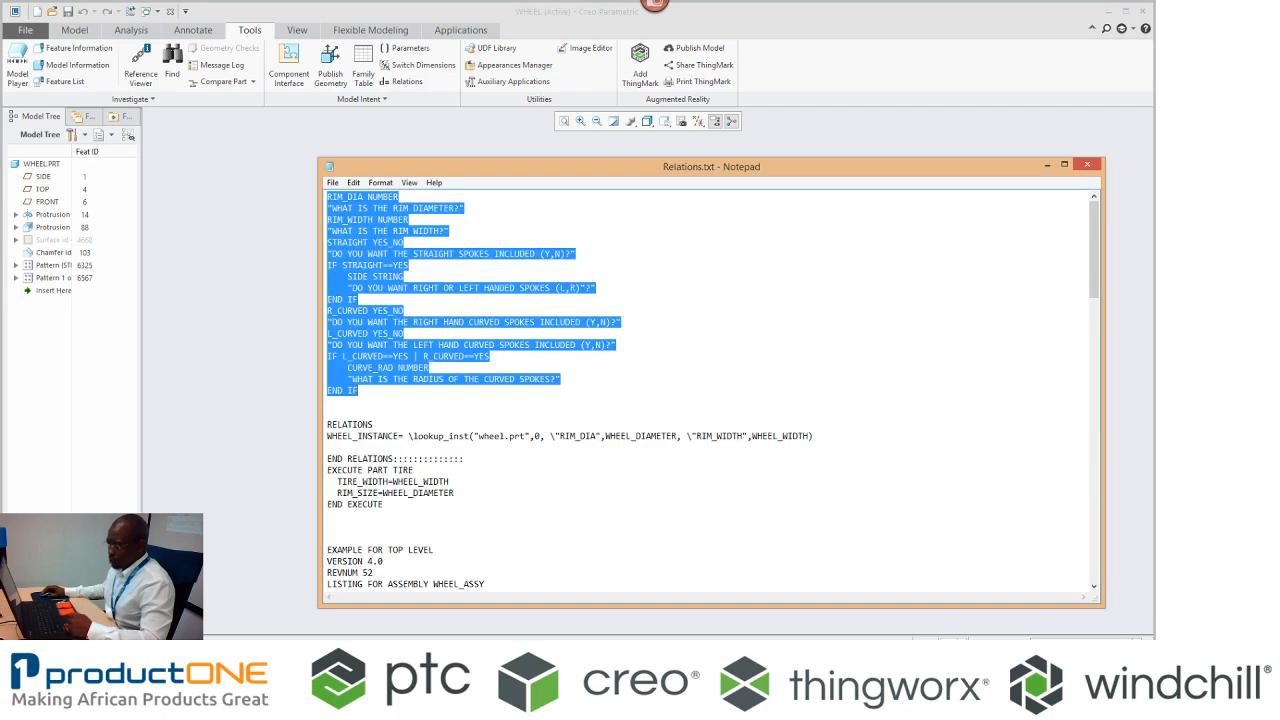
{"action": "right_click", "coordinate": [358, 326]}
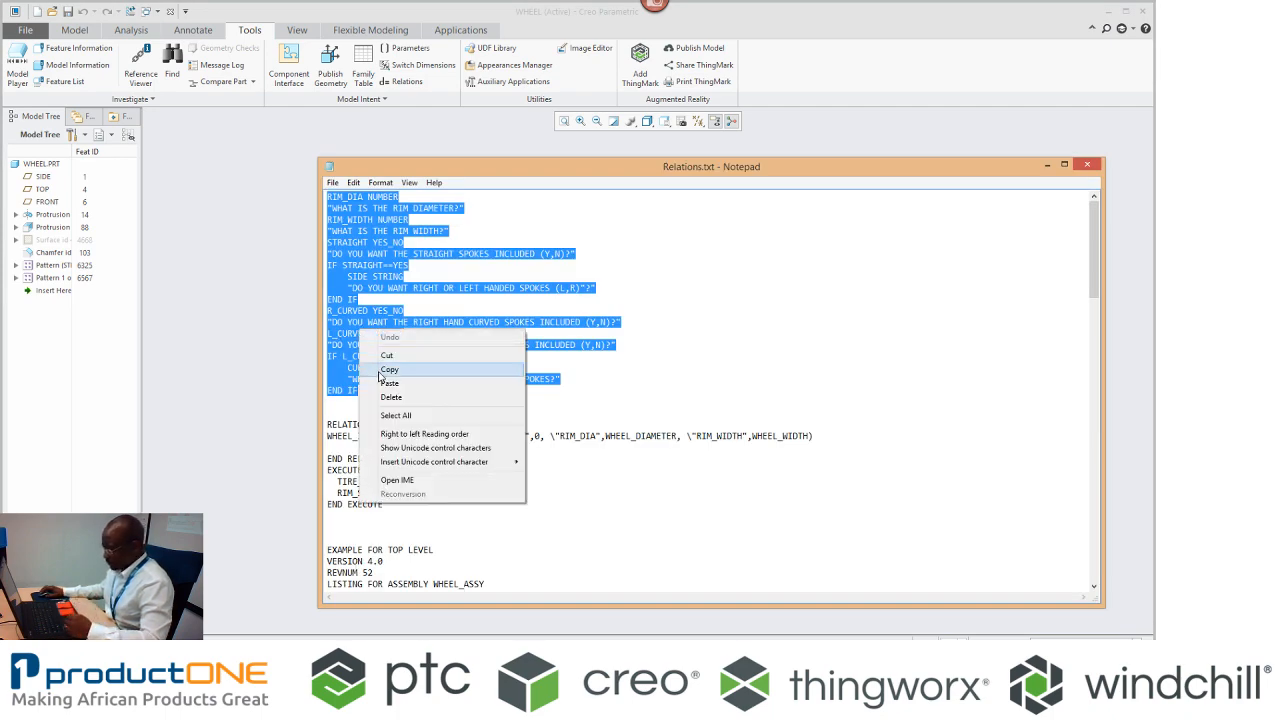
{"action": "left_click", "coordinate": [385, 375]}
Step: Return to Creo, open the wheel's program design for editing, and insert the copied declarations below INPUT, above MOUNT STRING
{"action": "left_click", "coordinate": [250, 380]}
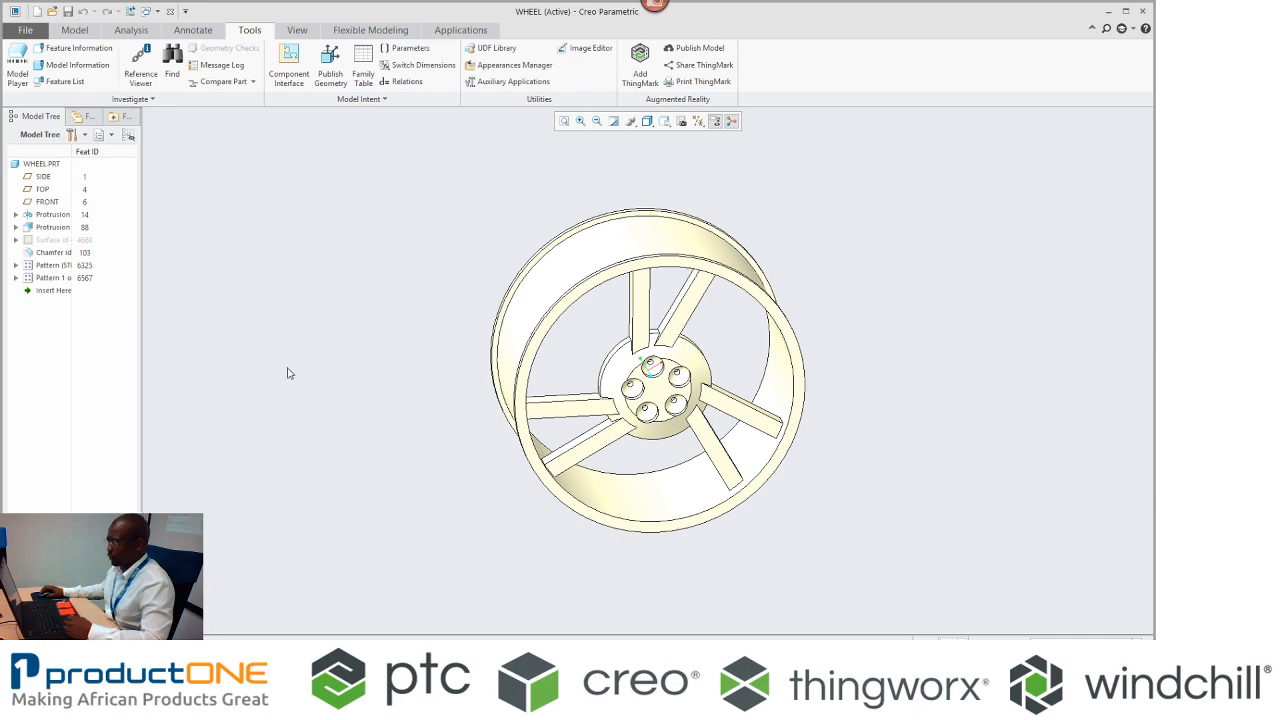
{"action": "left_click", "coordinate": [320, 103]}
{"action": "left_click", "coordinate": [300, 114]}
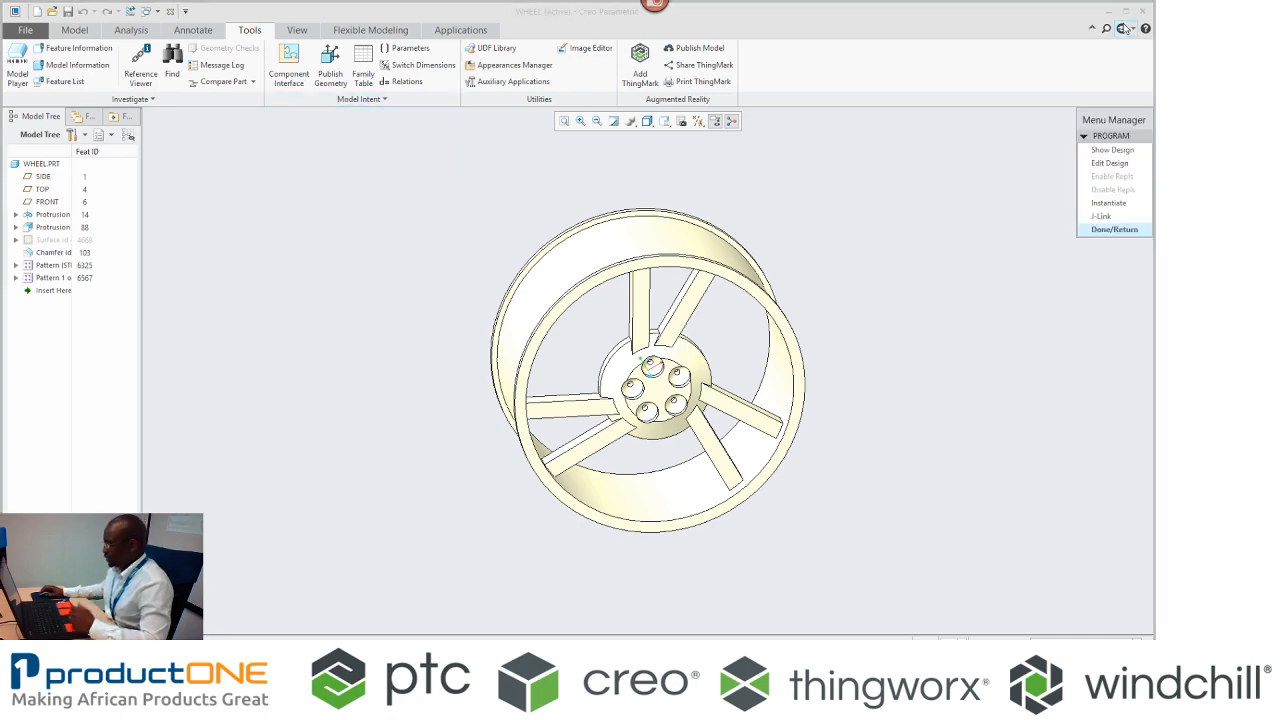
{"action": "left_click", "coordinate": [1100, 163]}
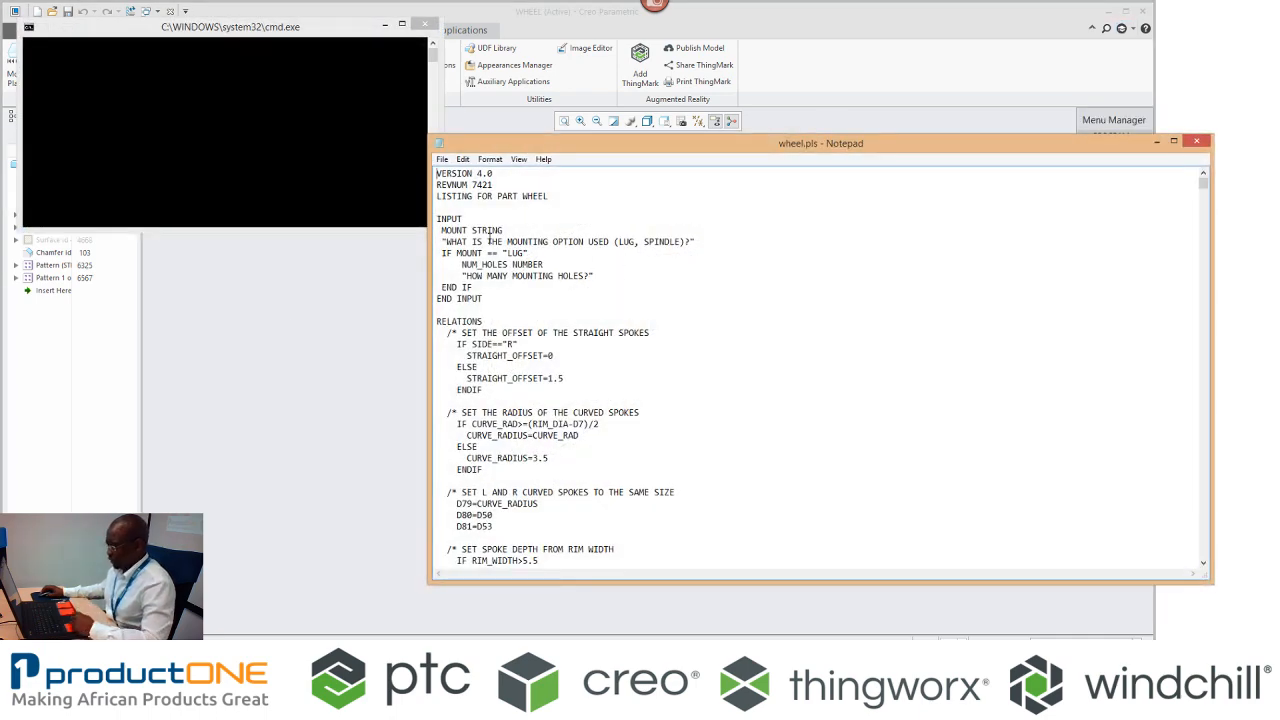
{"action": "left_click", "coordinate": [480, 219]}
{"action": "key", "text": "ctrl+v"}
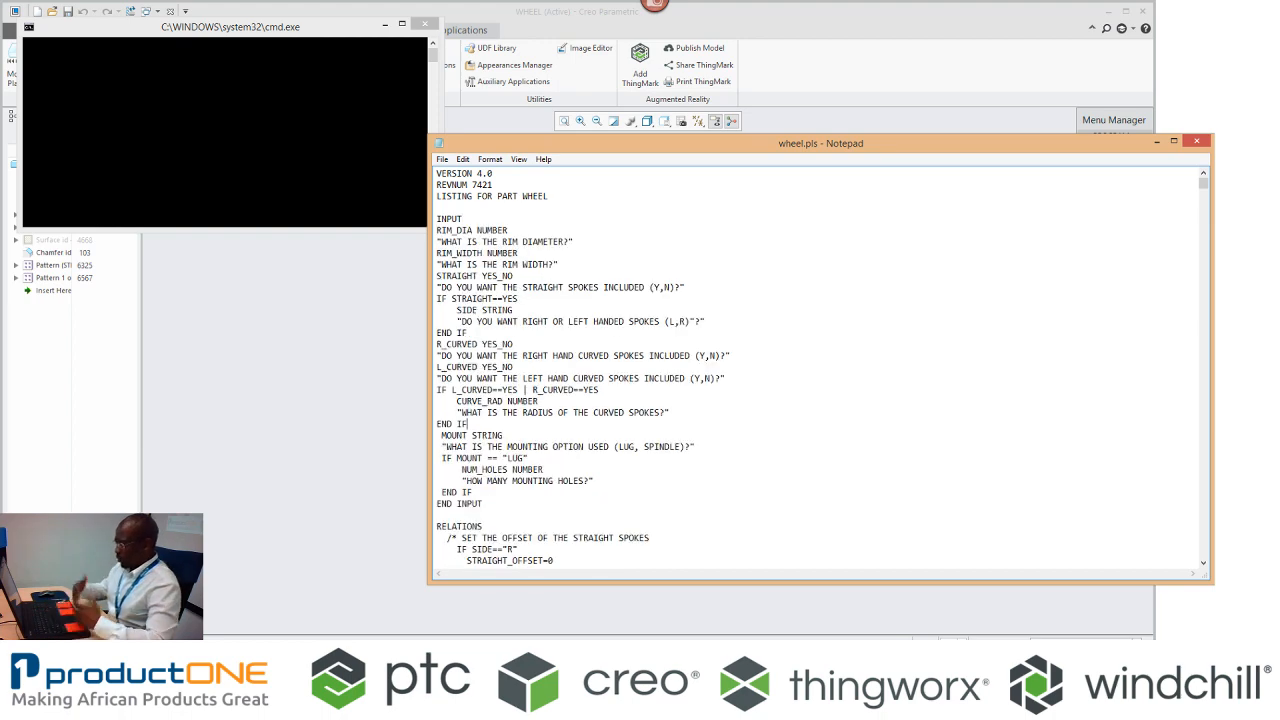
Step: Close wheel.pls with its changes saved and incorporate the new rim and spoke inputs into the model
{"action": "left_click", "coordinate": [1196, 141]}
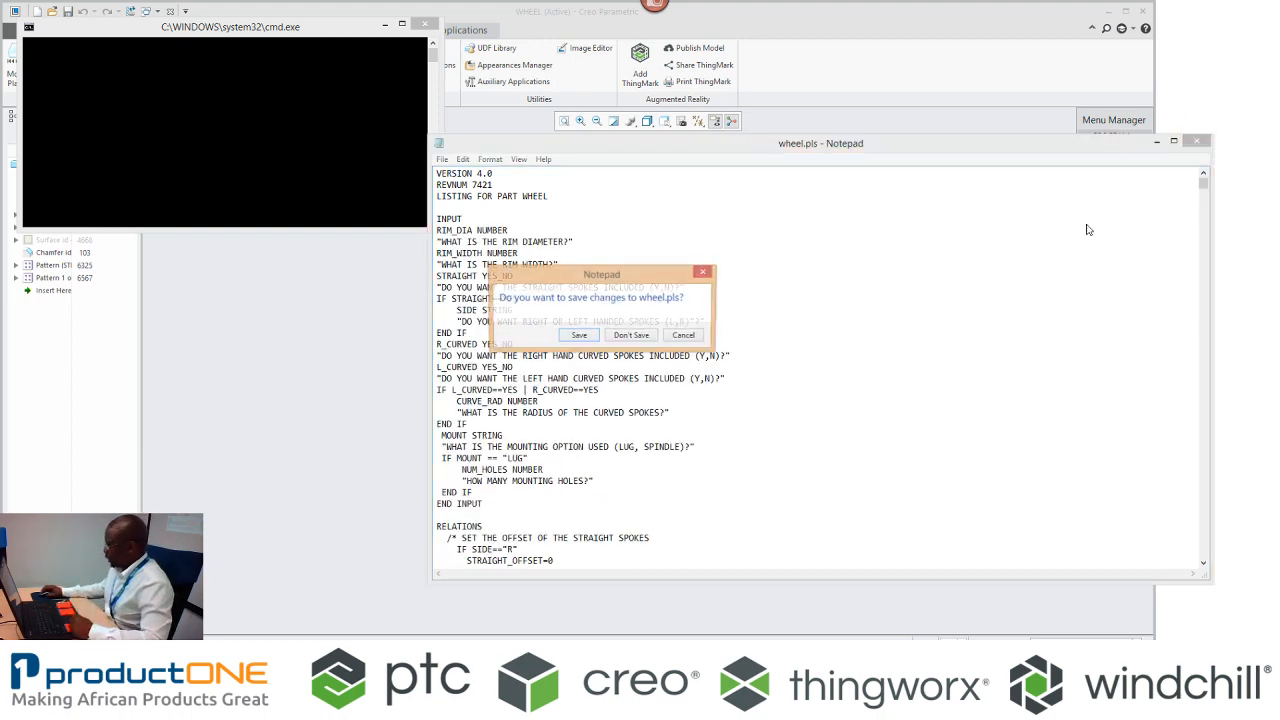
{"action": "left_click", "coordinate": [578, 336]}
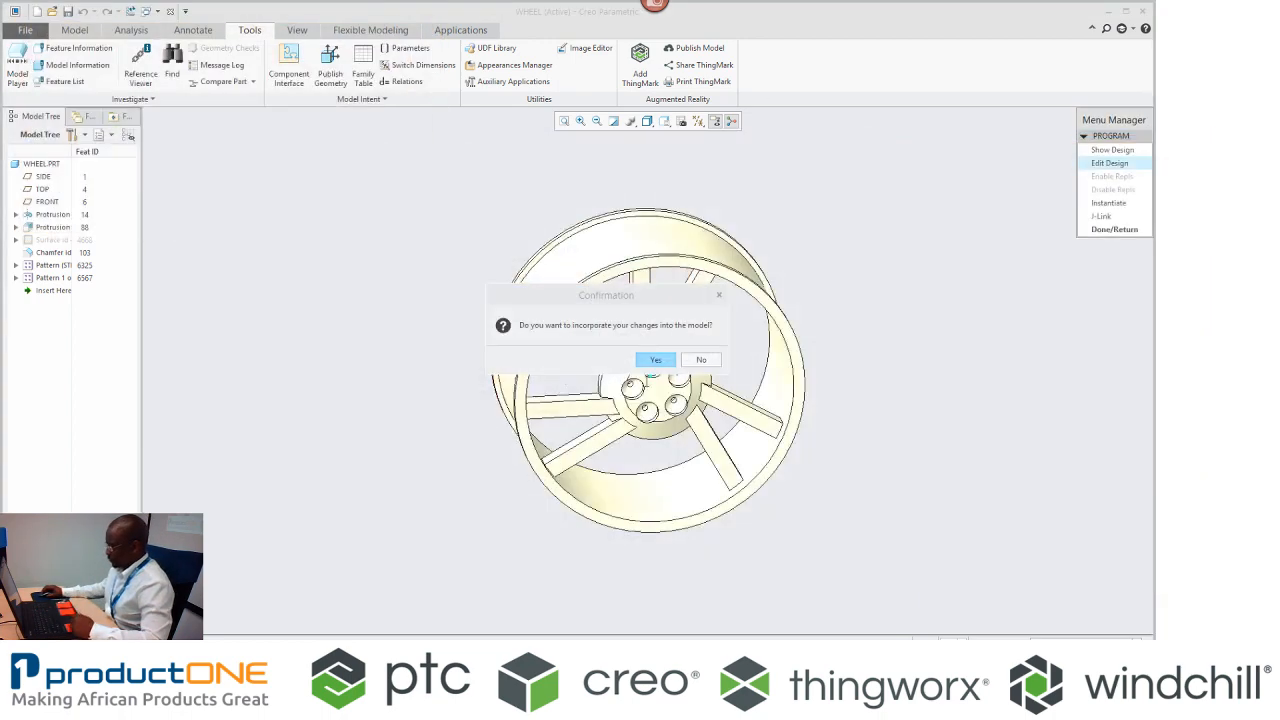
{"action": "left_click", "coordinate": [668, 366]}
Step: Choose to enter values for all program inputs, accepting 12 for the rim diameter and 8 for the rim width
{"action": "left_click", "coordinate": [1144, 272]}
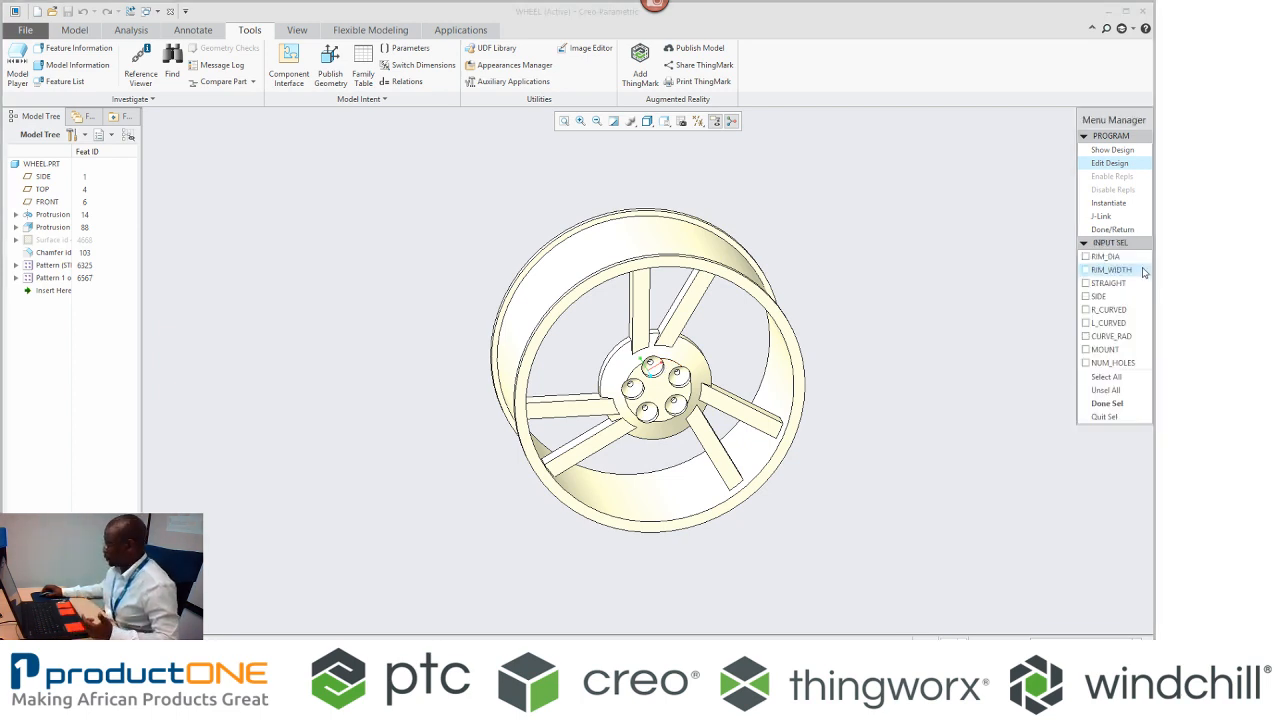
{"action": "left_click", "coordinate": [1107, 403]}
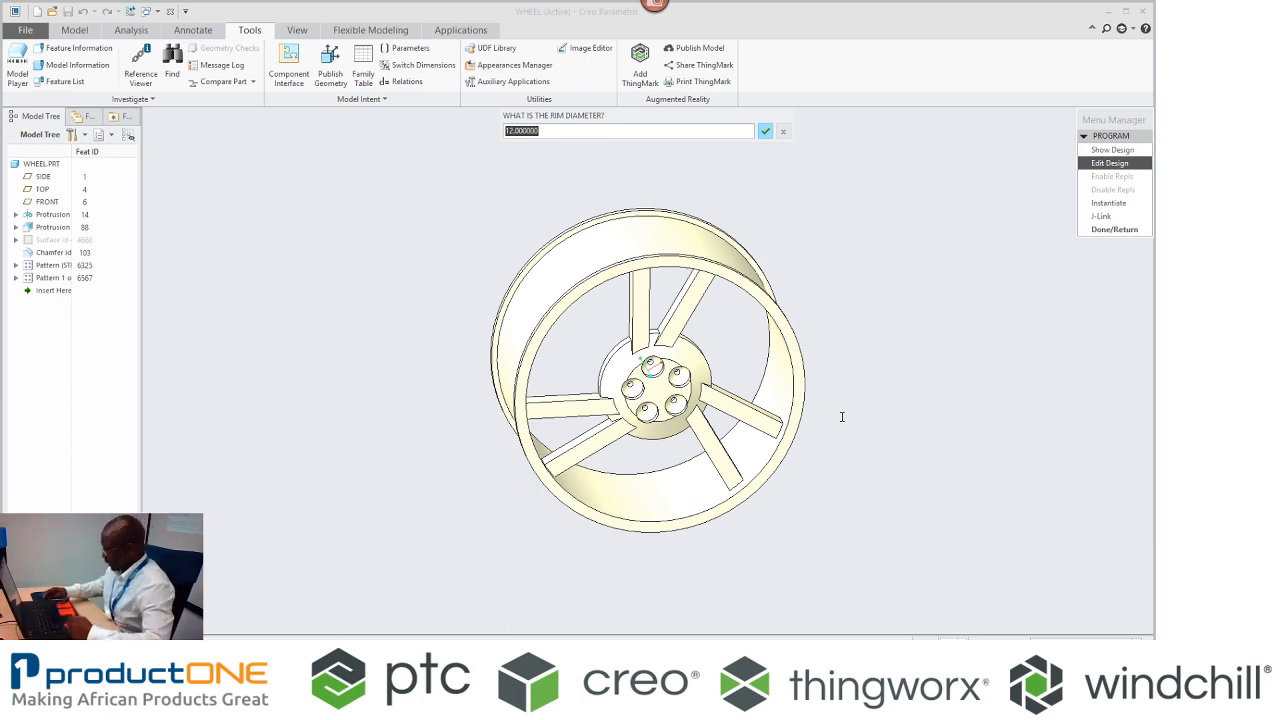
{"action": "key", "text": "Return"}
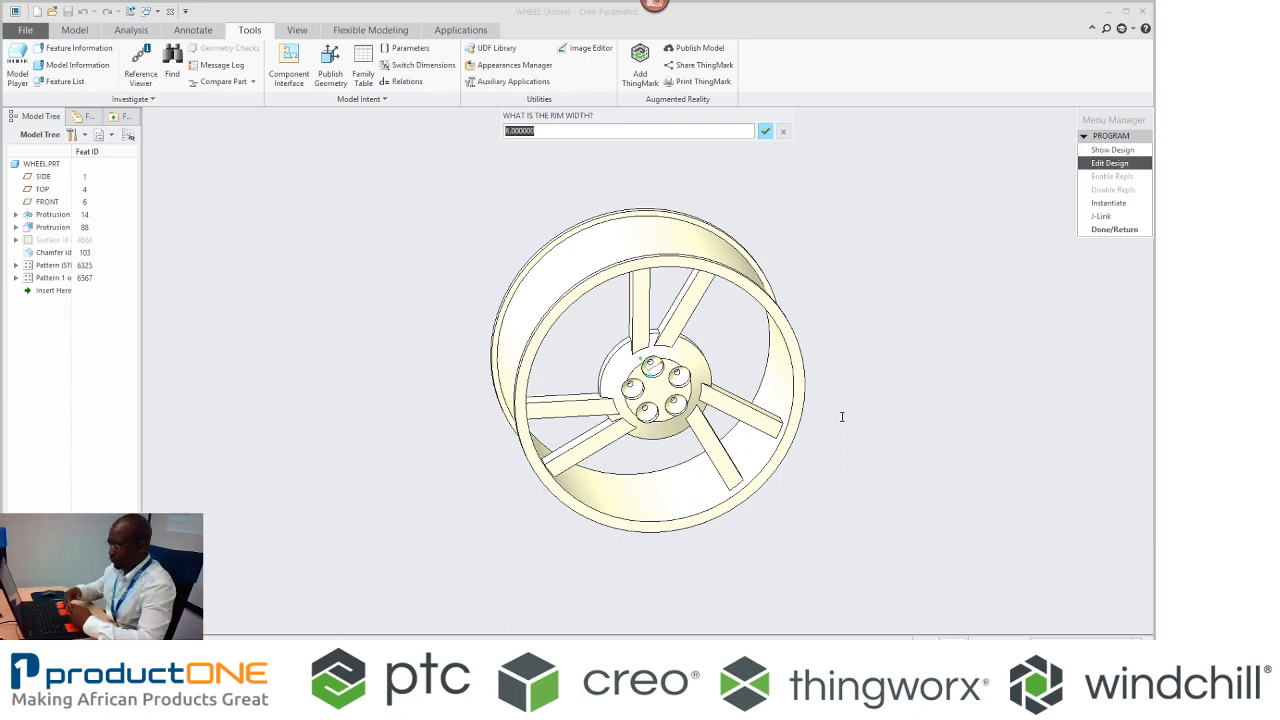
{"action": "key", "text": "Return"}
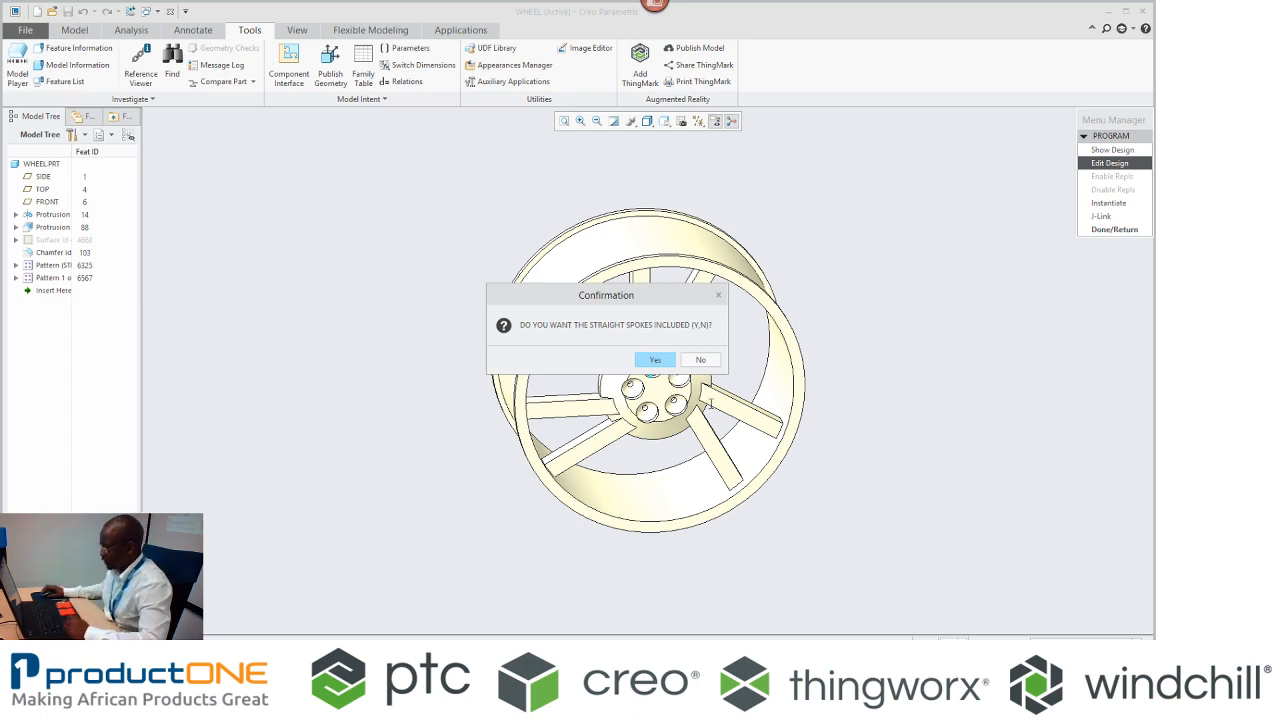
Step: Include the straight spokes with handedness R, and leave out the right-hand and left-hand curved spokes
{"action": "left_click", "coordinate": [652, 360]}
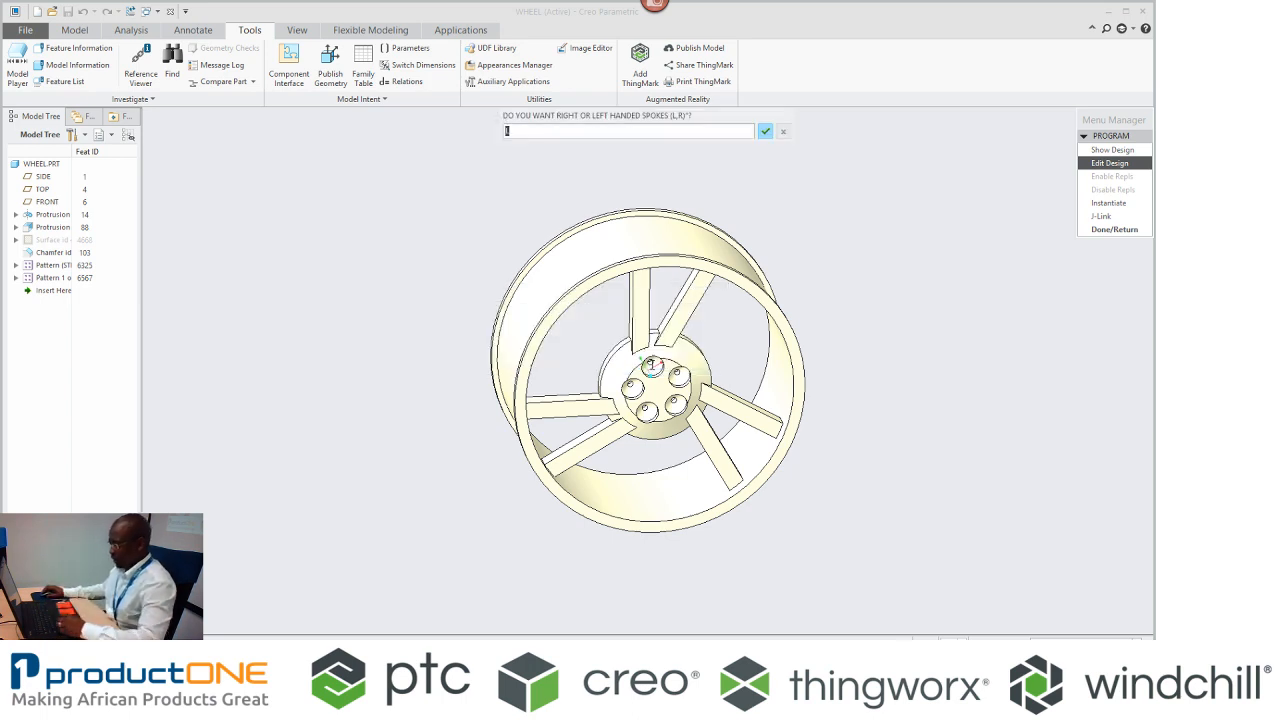
{"action": "type", "text": "R"}
{"action": "key", "text": "Return"}
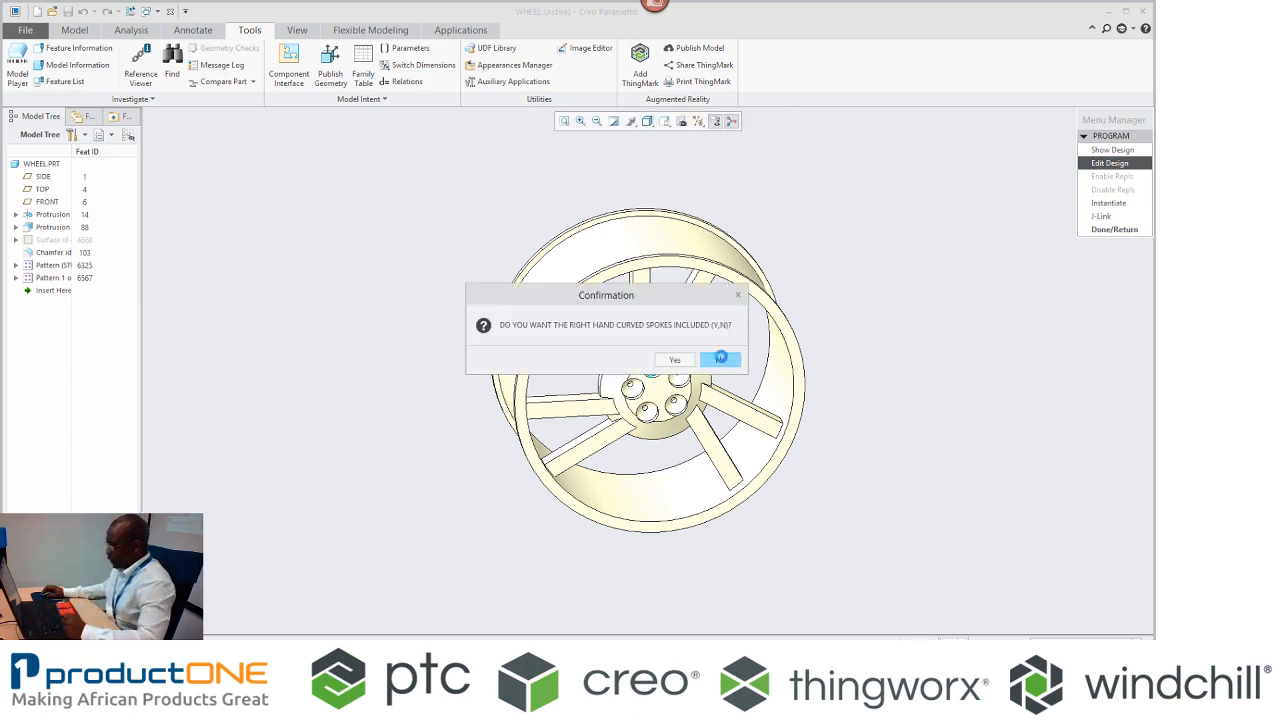
{"action": "left_click", "coordinate": [725, 365]}
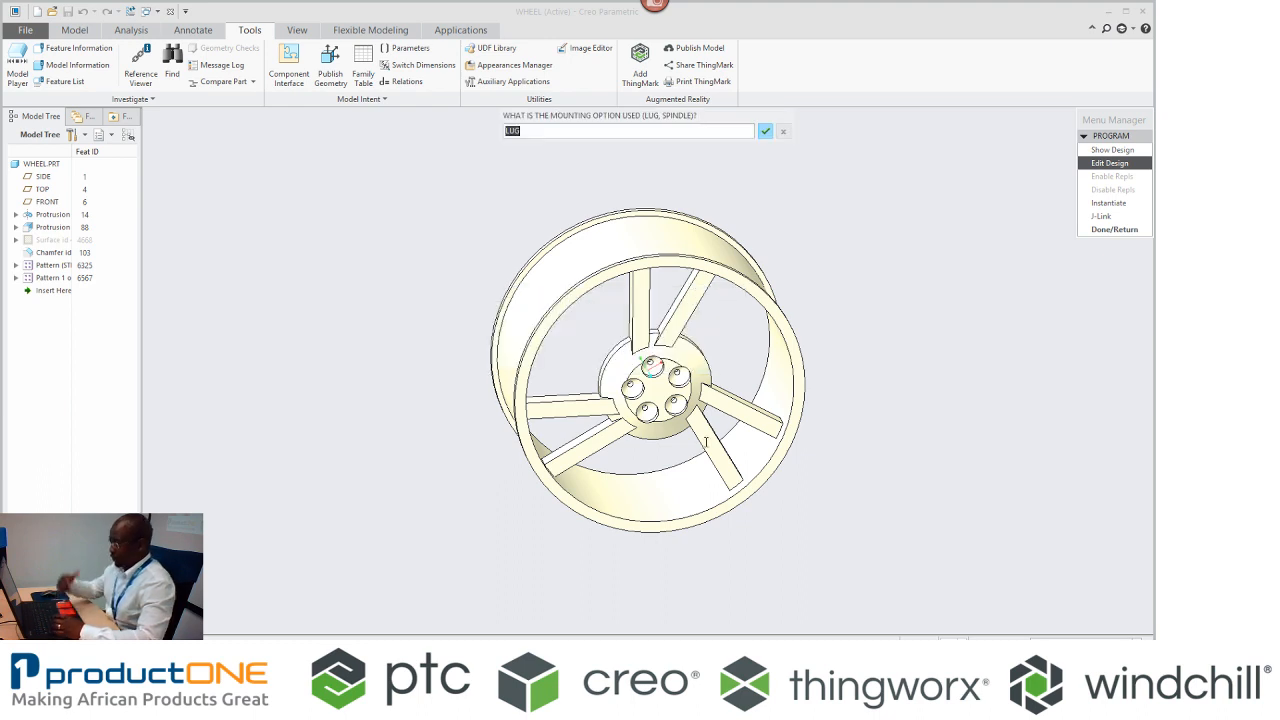
Step: Accept LUG as the mounting option and set the number of mounting holes to 4
{"action": "key", "text": "Return"}
{"action": "type", "text": "4"}
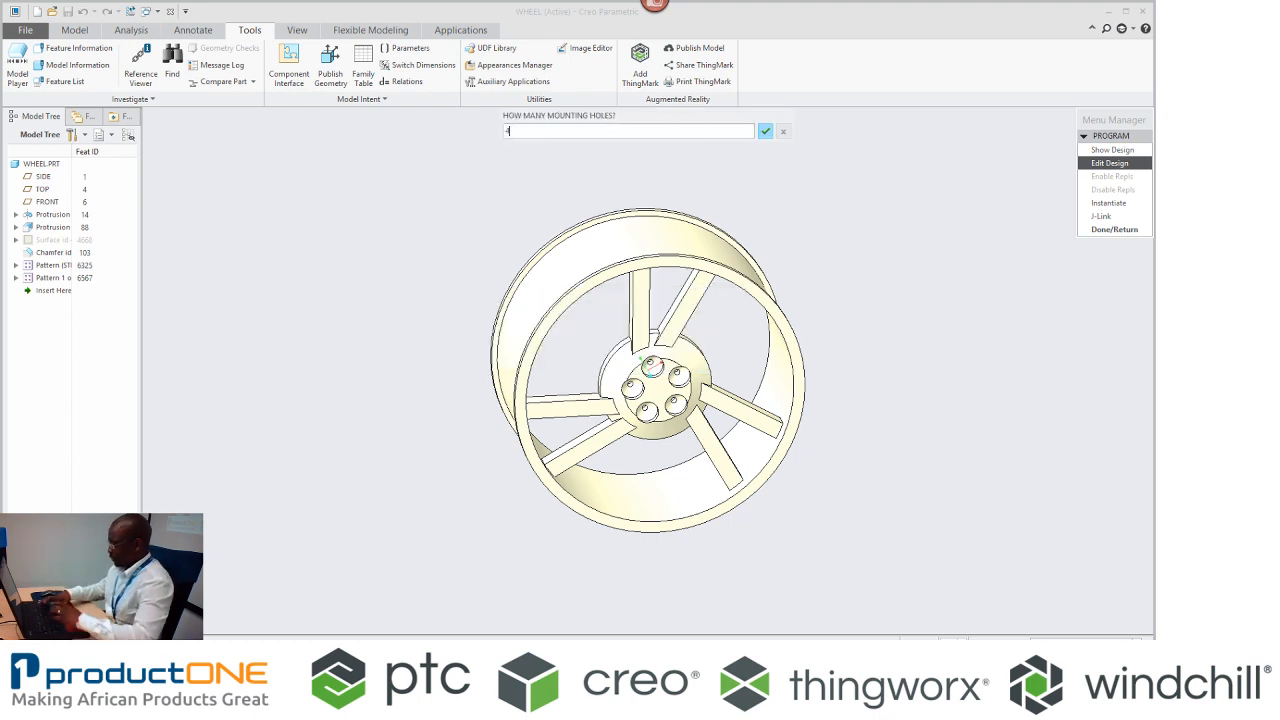
{"action": "key", "text": "Return"}
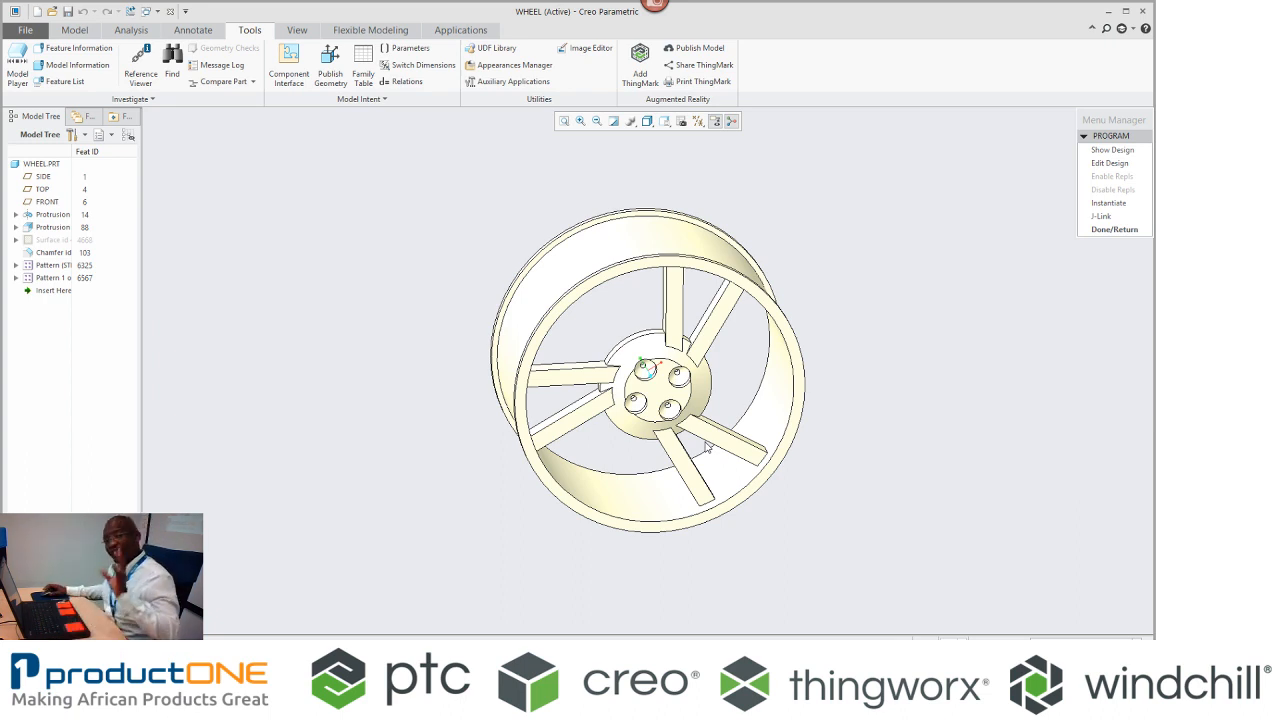
Step: Instantiate the current wheel configuration as RIM1 and finish the program session
{"action": "left_click", "coordinate": [1108, 203]}
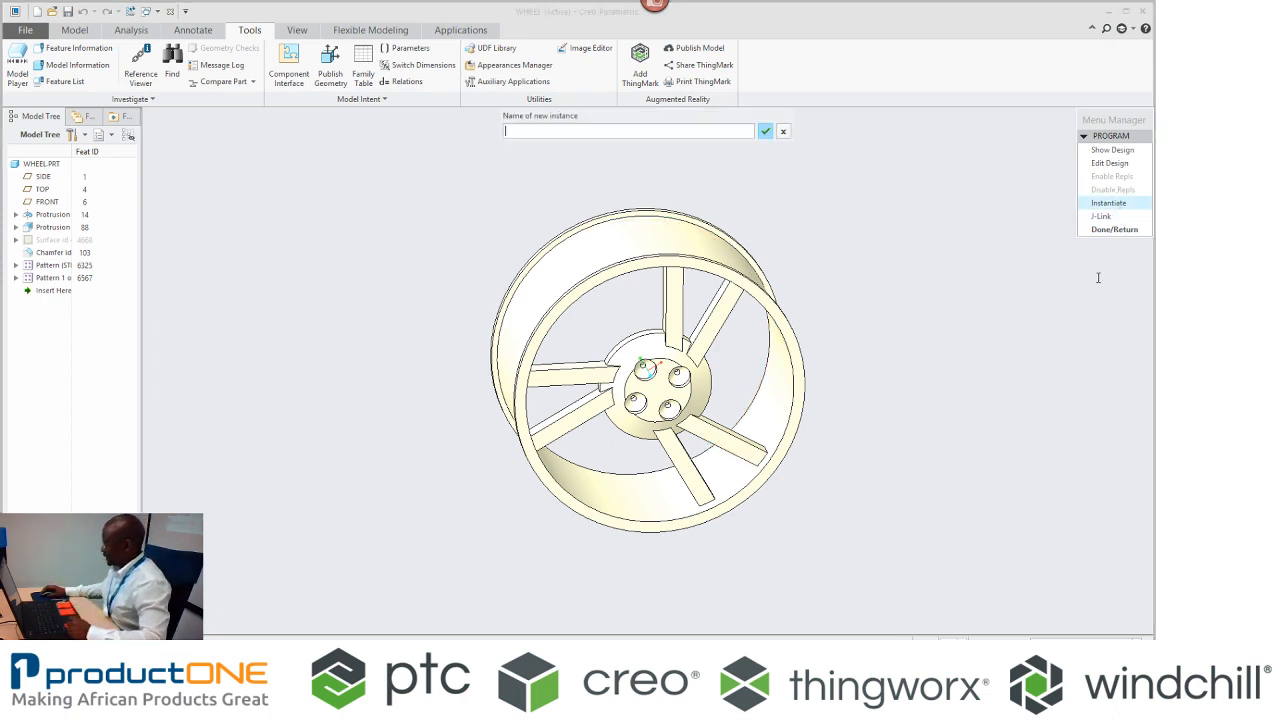
{"action": "type", "text": "RIM"}
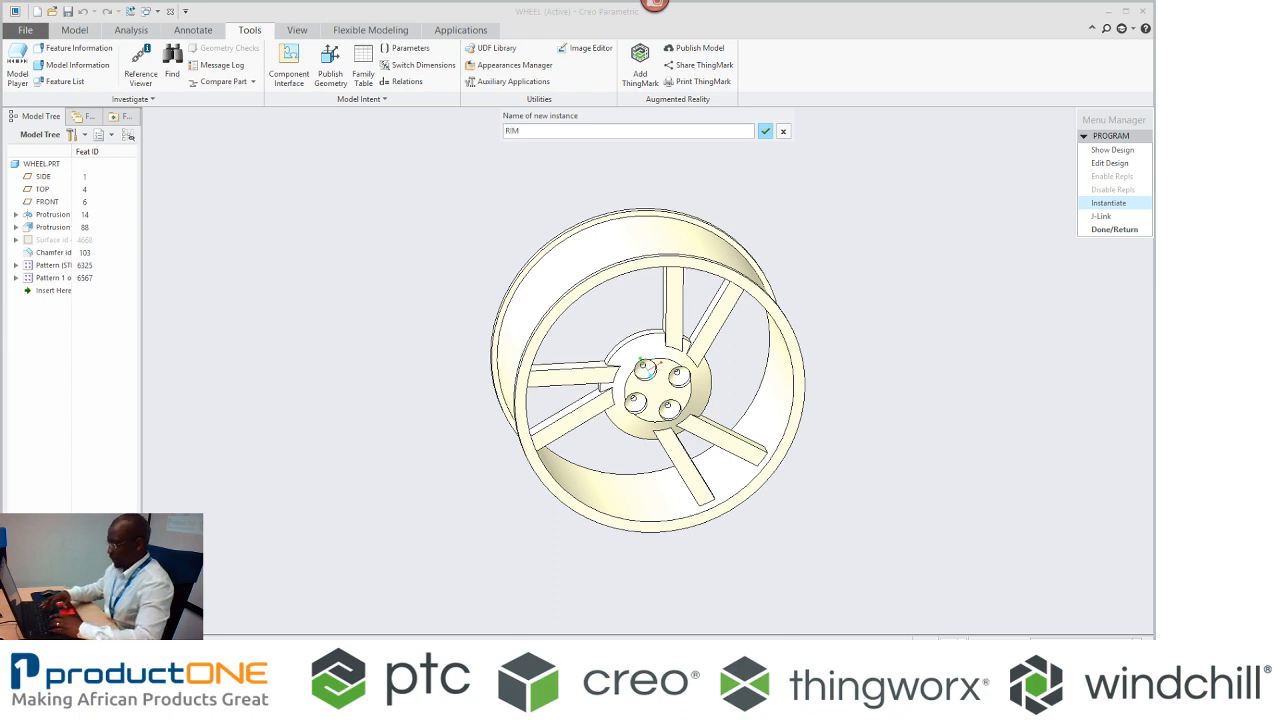
{"action": "type", "text": "1"}
{"action": "key", "text": "Return"}
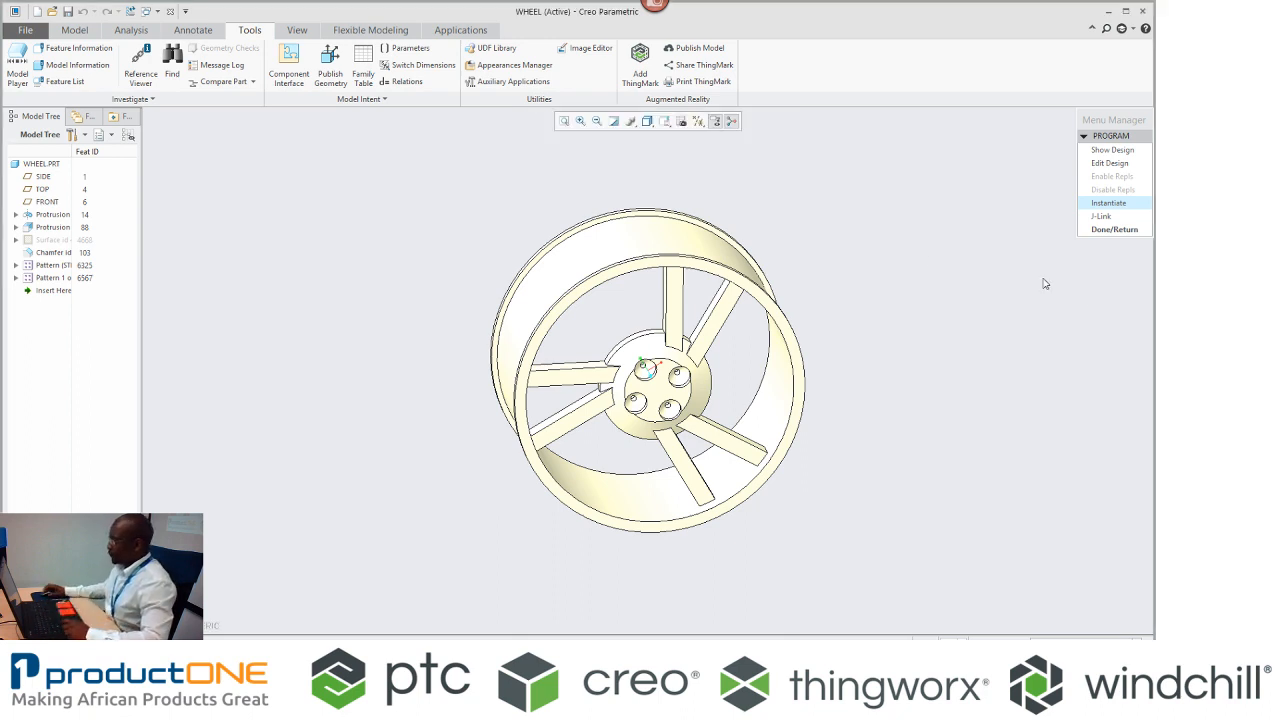
{"action": "left_click", "coordinate": [1110, 229]}
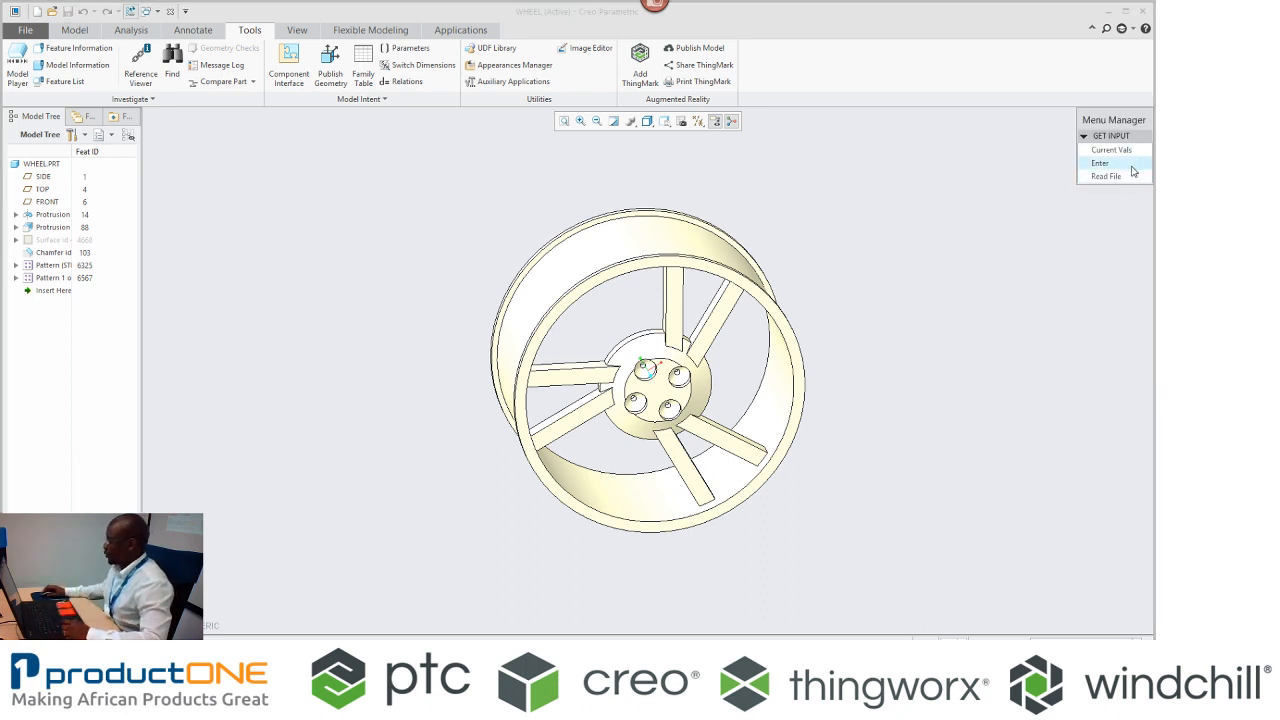
Step: Choose to enter new values for all wheel inputs and set the rim width to 5
{"action": "left_click", "coordinate": [1108, 161]}
{"action": "left_click", "coordinate": [1106, 270]}
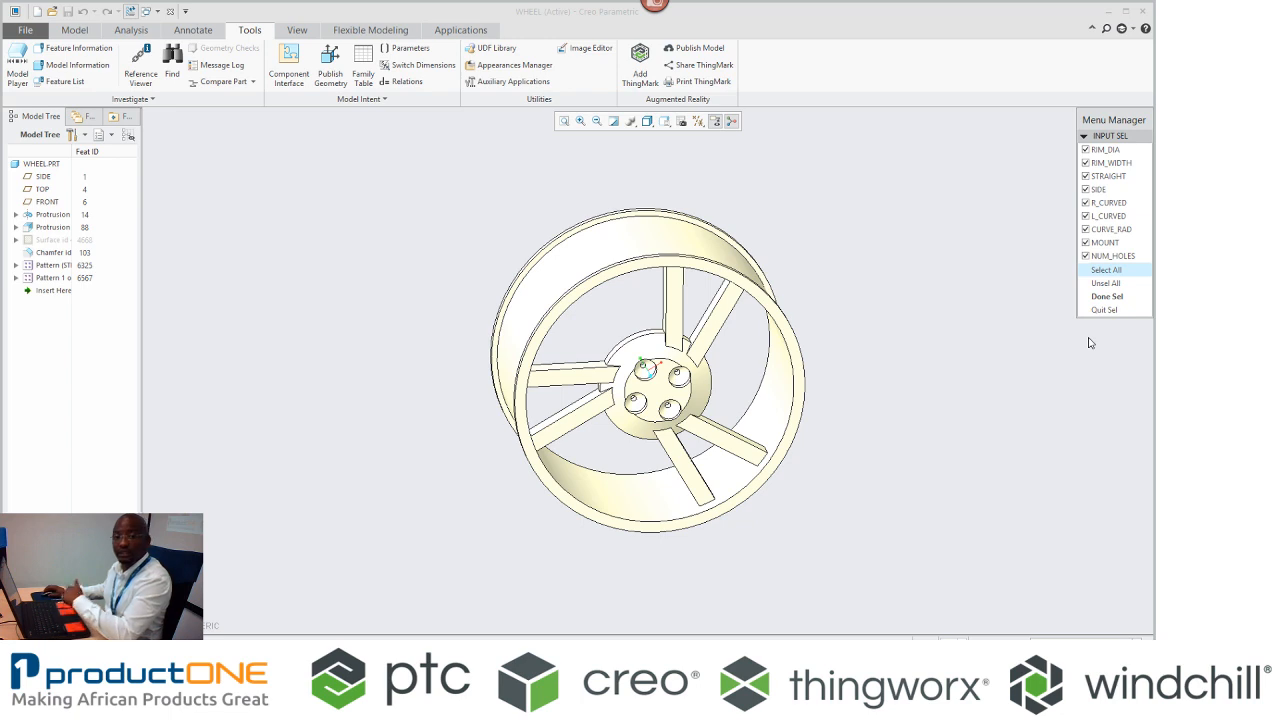
{"action": "left_click", "coordinate": [1118, 297]}
{"action": "key", "text": "Return"}
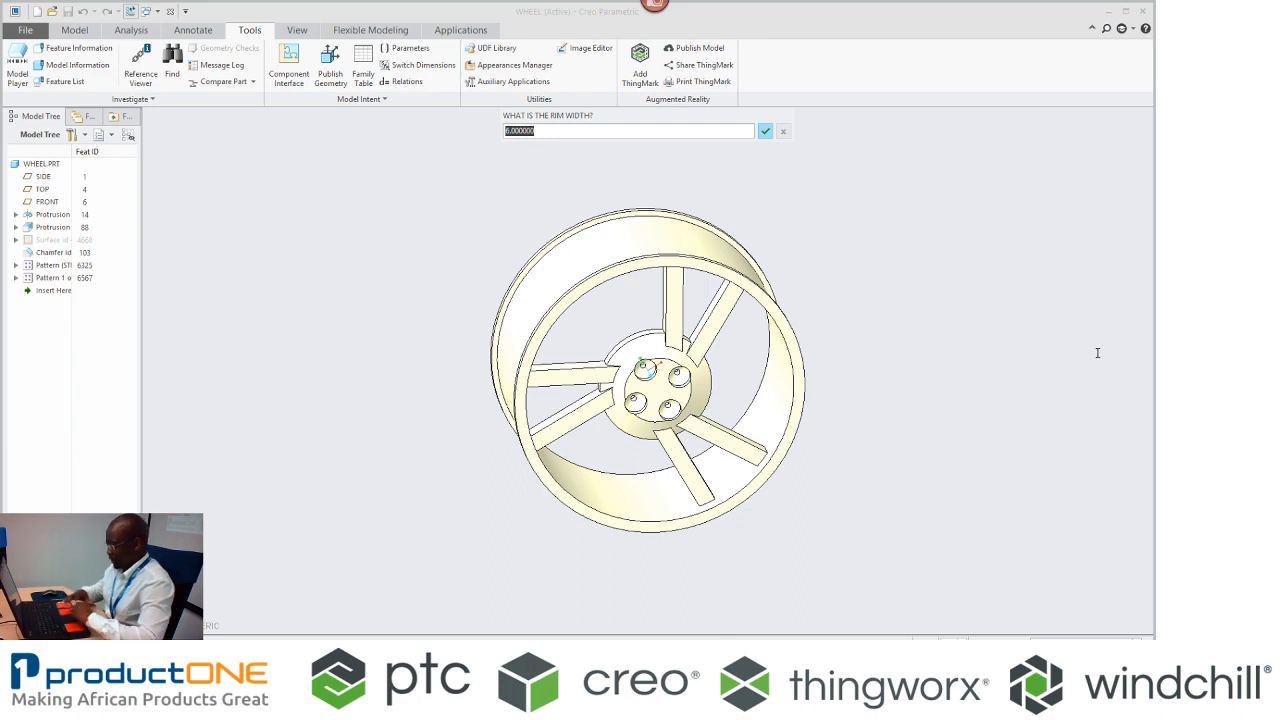
{"action": "type", "text": "5"}
{"action": "key", "text": "Return"}
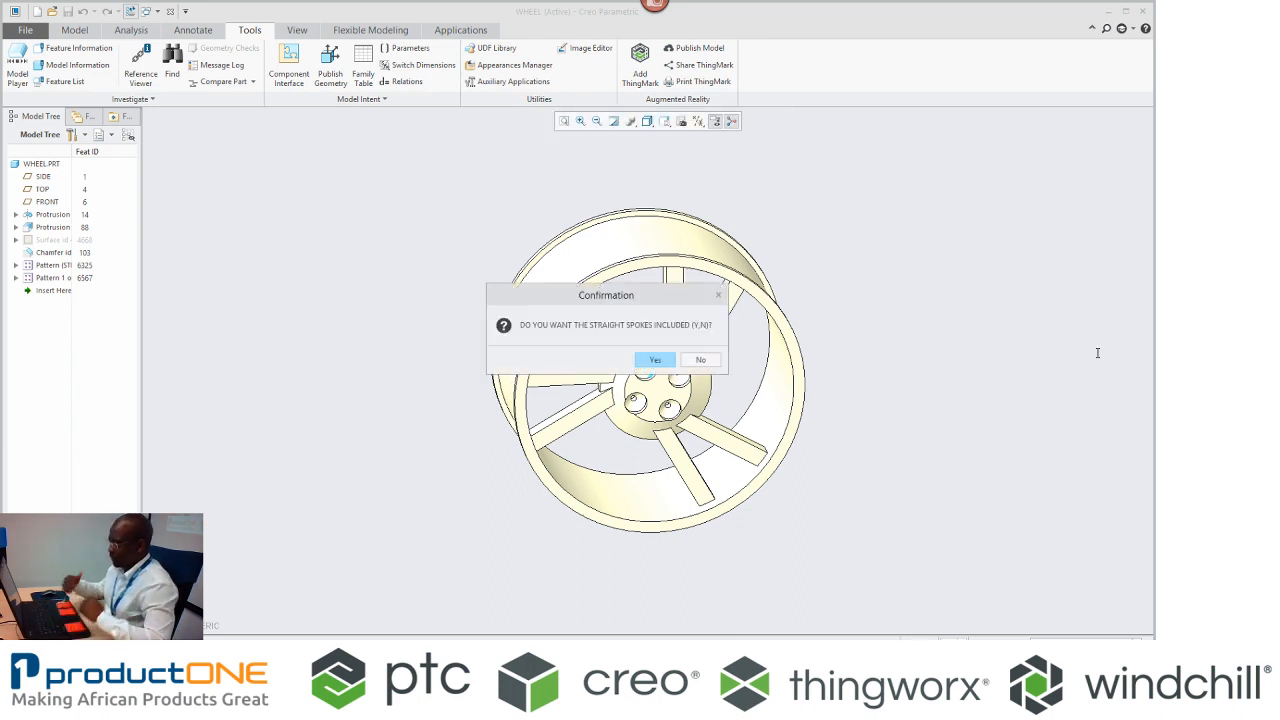
Step: Leave out the straight spokes, include the right-hand curved spokes, and leave out the left-hand curved spokes
{"action": "left_click", "coordinate": [698, 364]}
{"action": "left_click", "coordinate": [680, 365]}
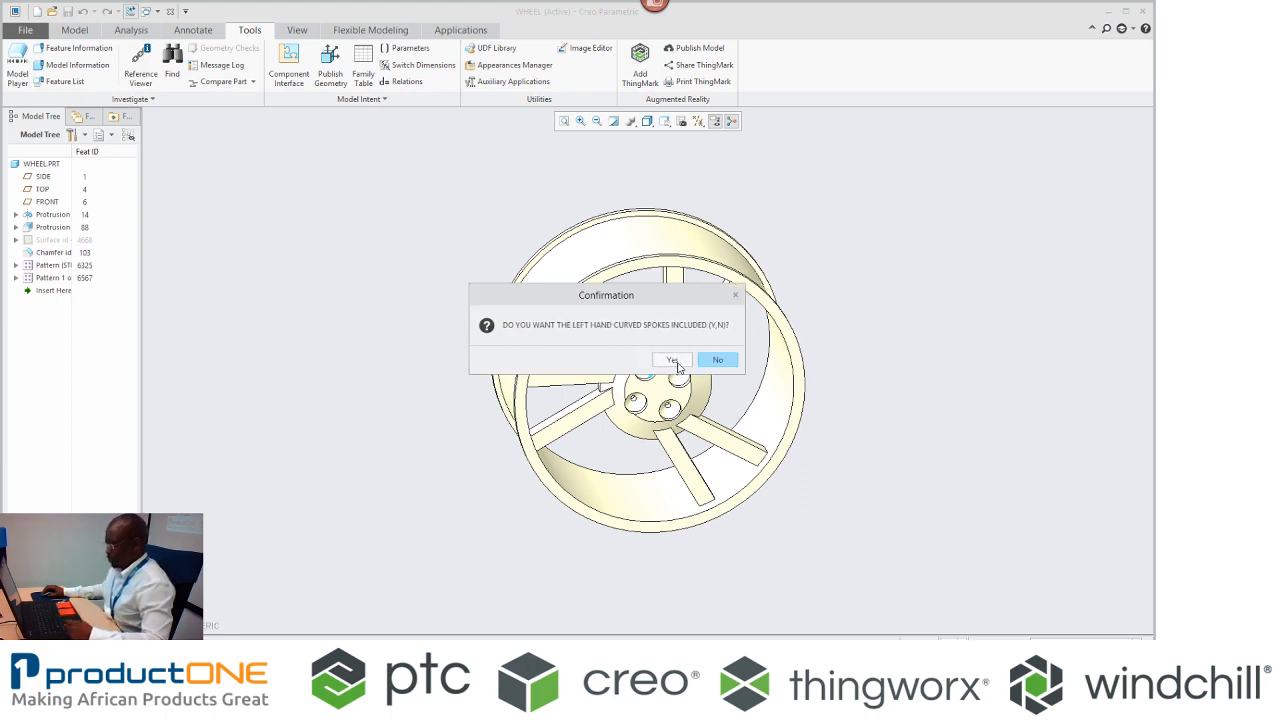
{"action": "left_click", "coordinate": [718, 360]}
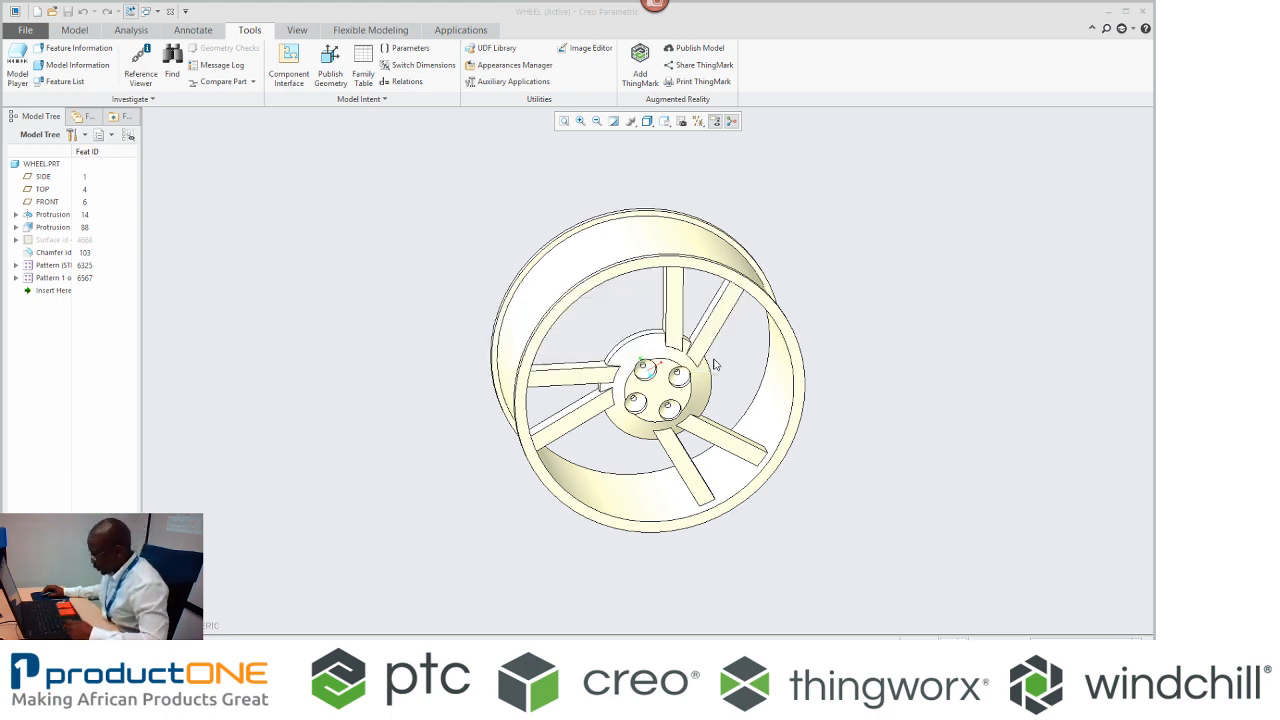
Step: Set the curved spoke radius to 3.5 and the mounting option to SPINDLE
{"action": "type", "text": "5"}
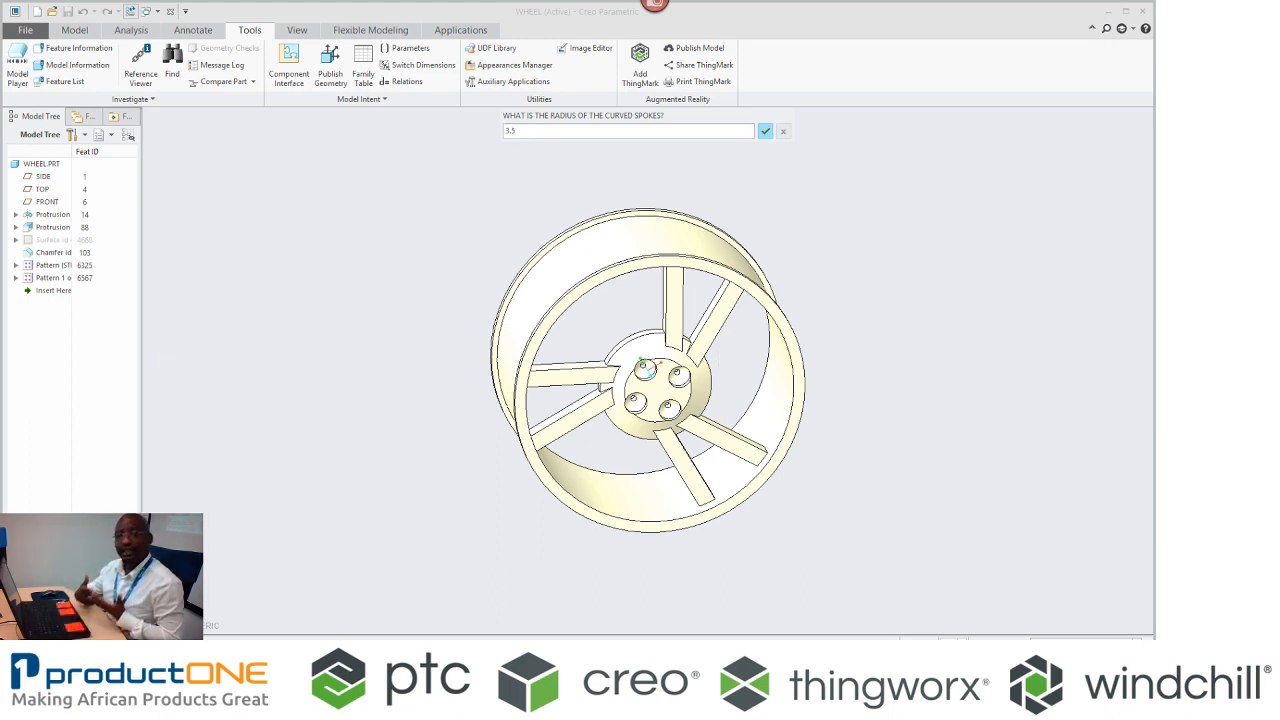
{"action": "key", "text": "Return"}
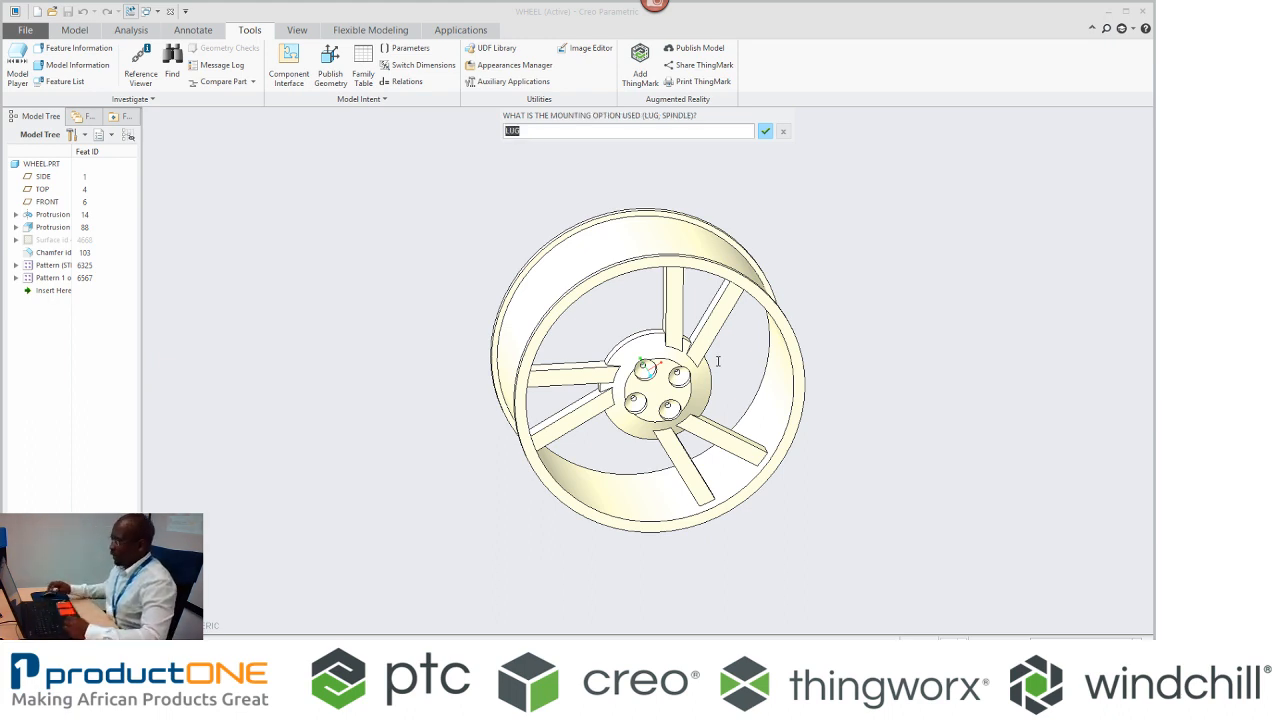
{"action": "type", "text": "SPINDLE"}
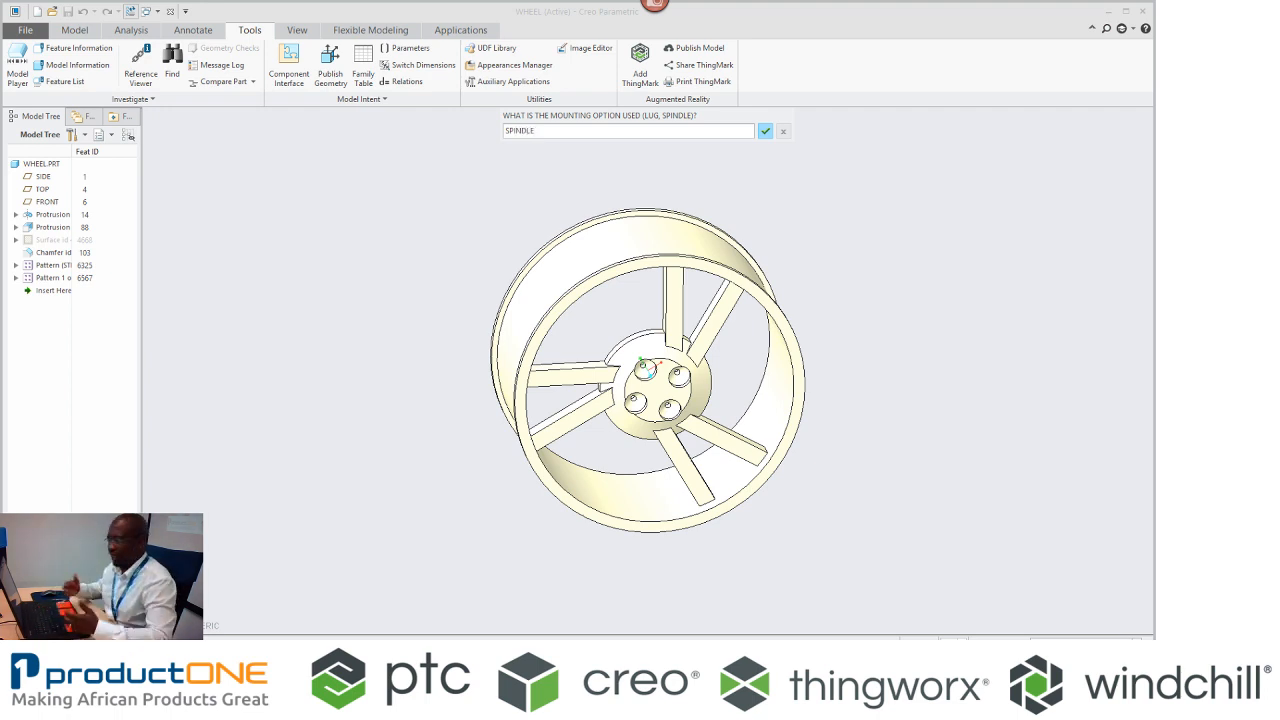
{"action": "key", "text": "Return"}
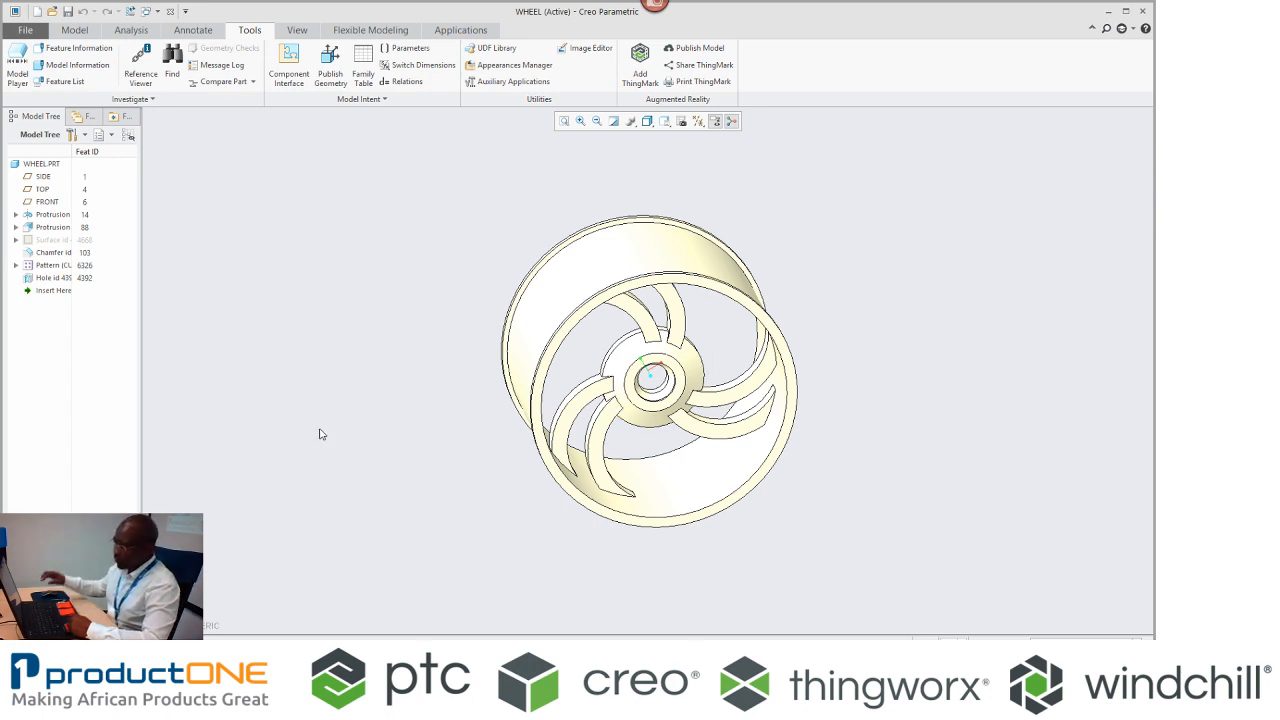
Step: Instantiate the current wheel configuration as RIM2 and finish the program session
{"action": "left_click", "coordinate": [362, 99]}
{"action": "left_click", "coordinate": [360, 115]}
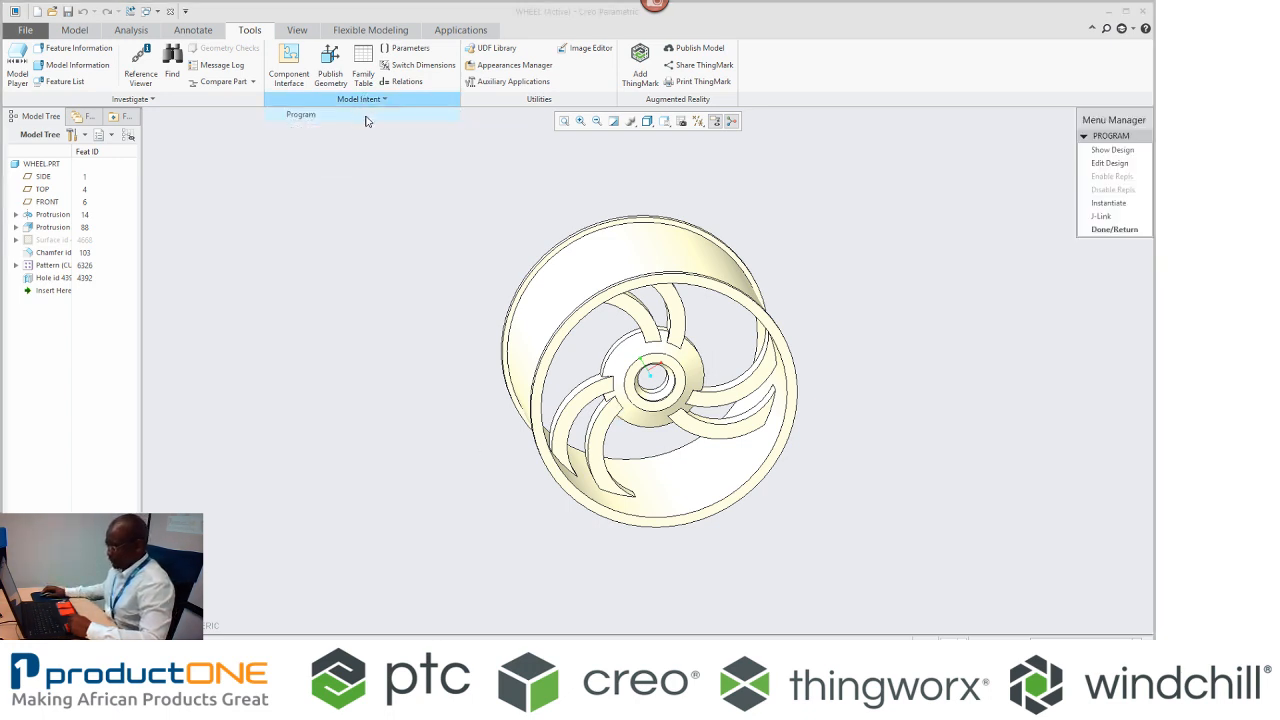
{"action": "left_click", "coordinate": [1099, 203]}
{"action": "type", "text": "R"}
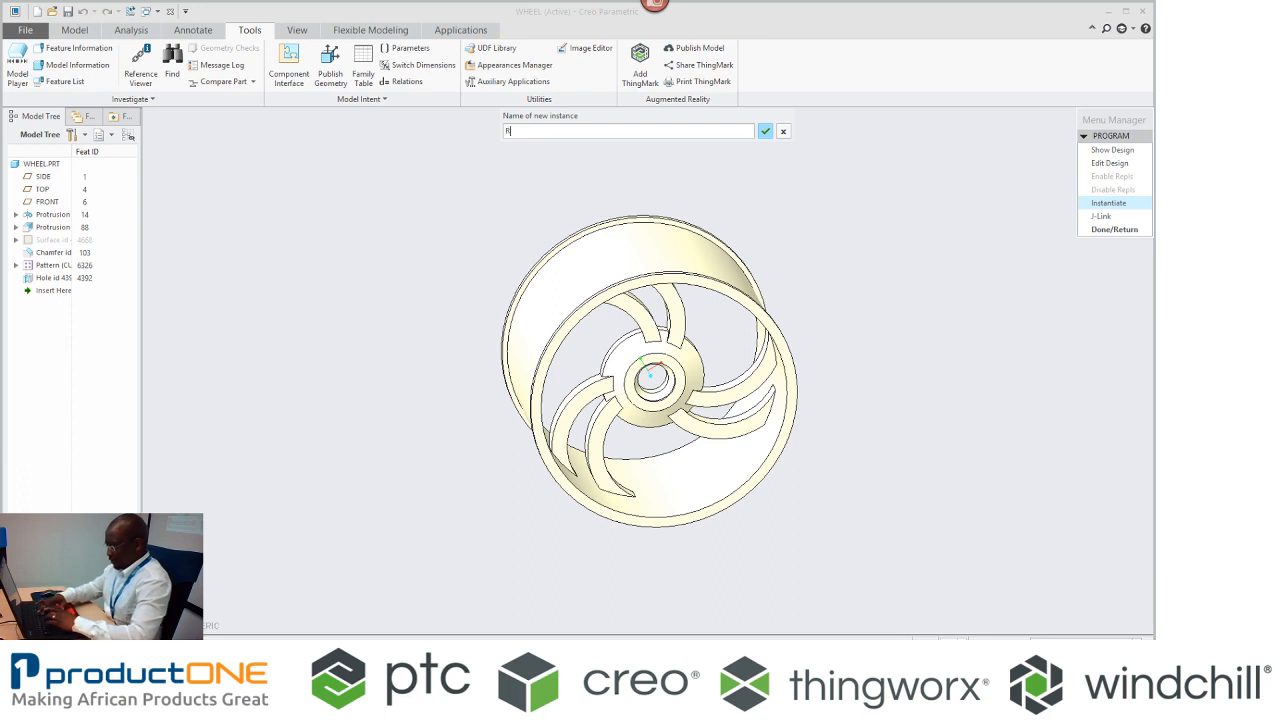
{"action": "type", "text": "IM2"}
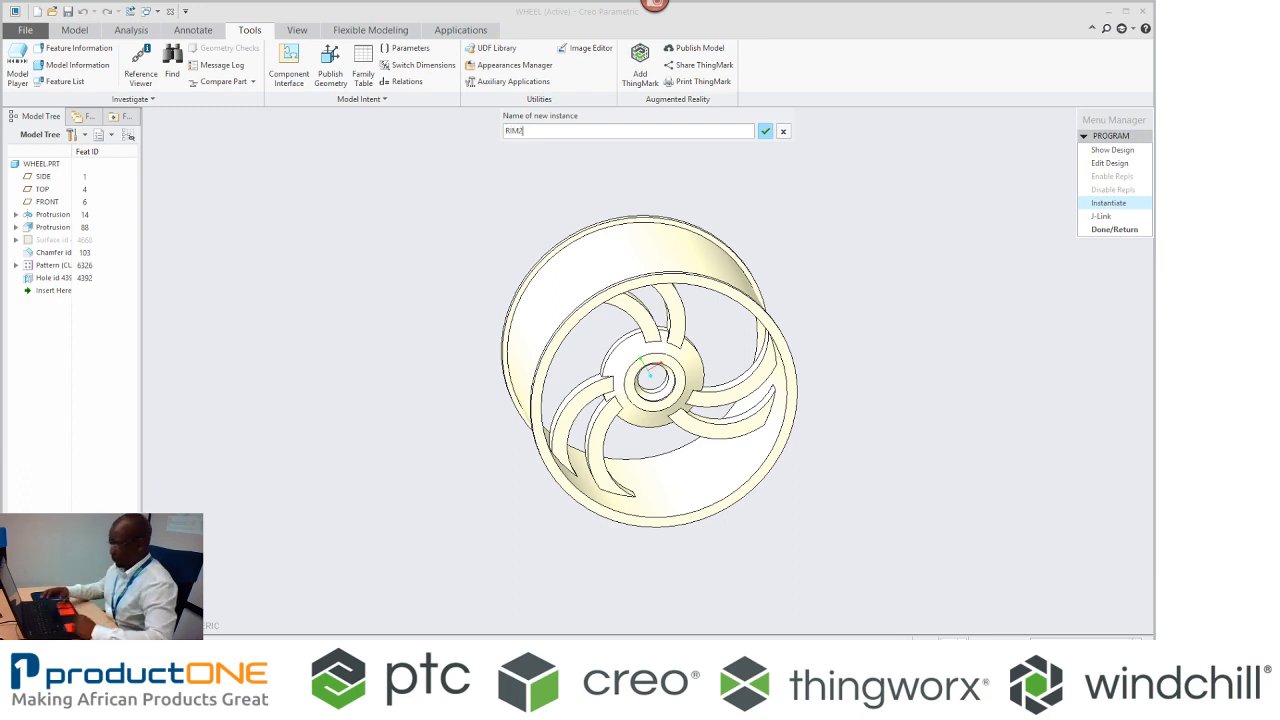
{"action": "key", "text": "Return"}
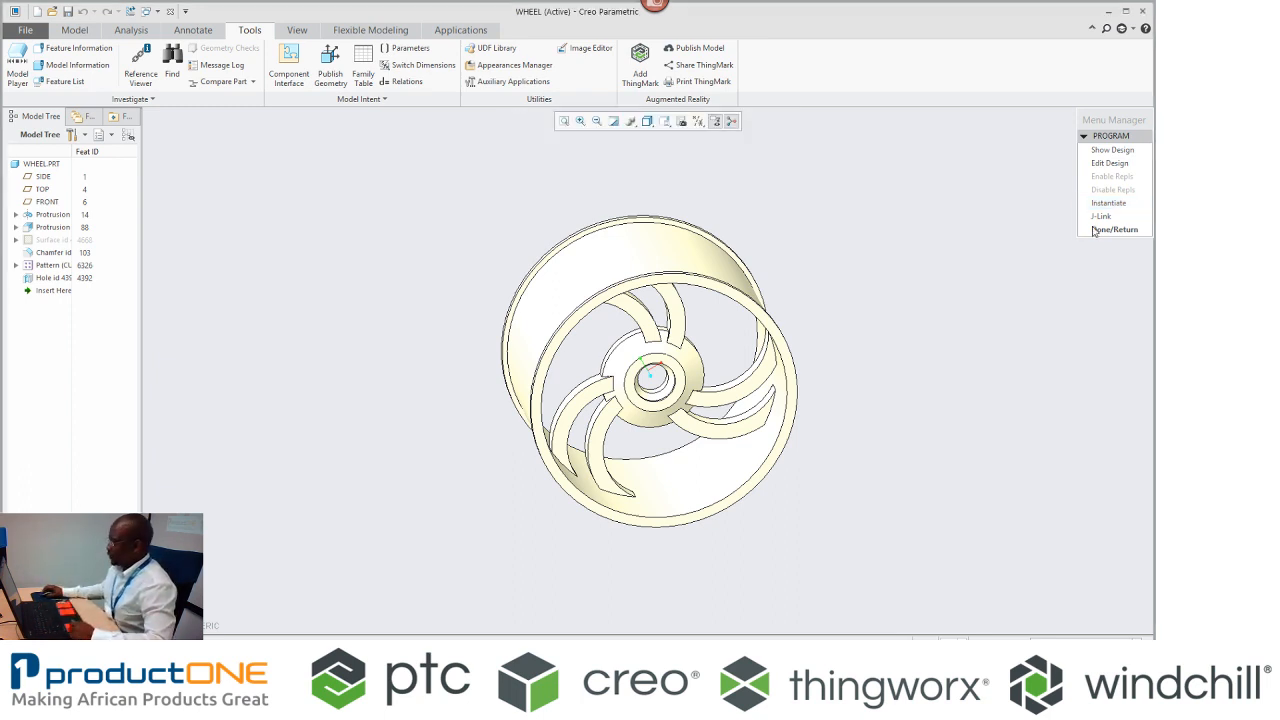
{"action": "left_click", "coordinate": [1093, 230]}
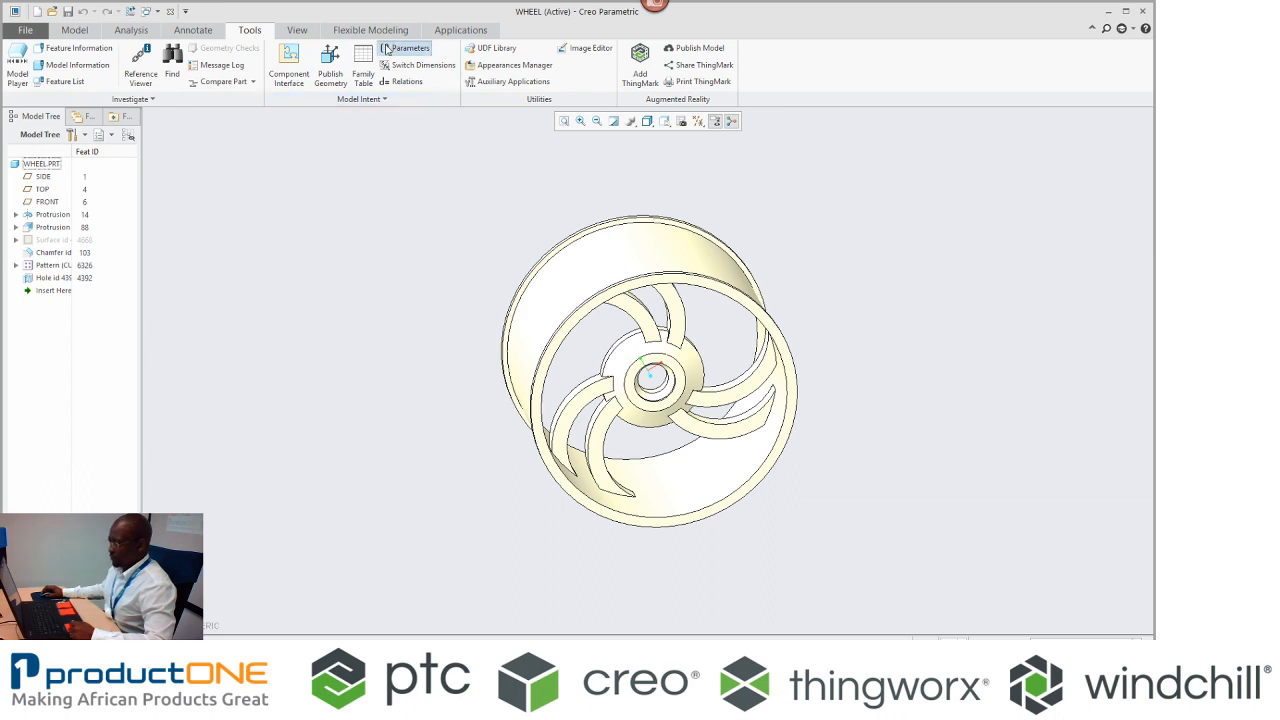
Step: Review the wheel's family table to check the stored instances and their input values
{"action": "left_click", "coordinate": [405, 48]}
{"action": "left_click", "coordinate": [1132, 502]}
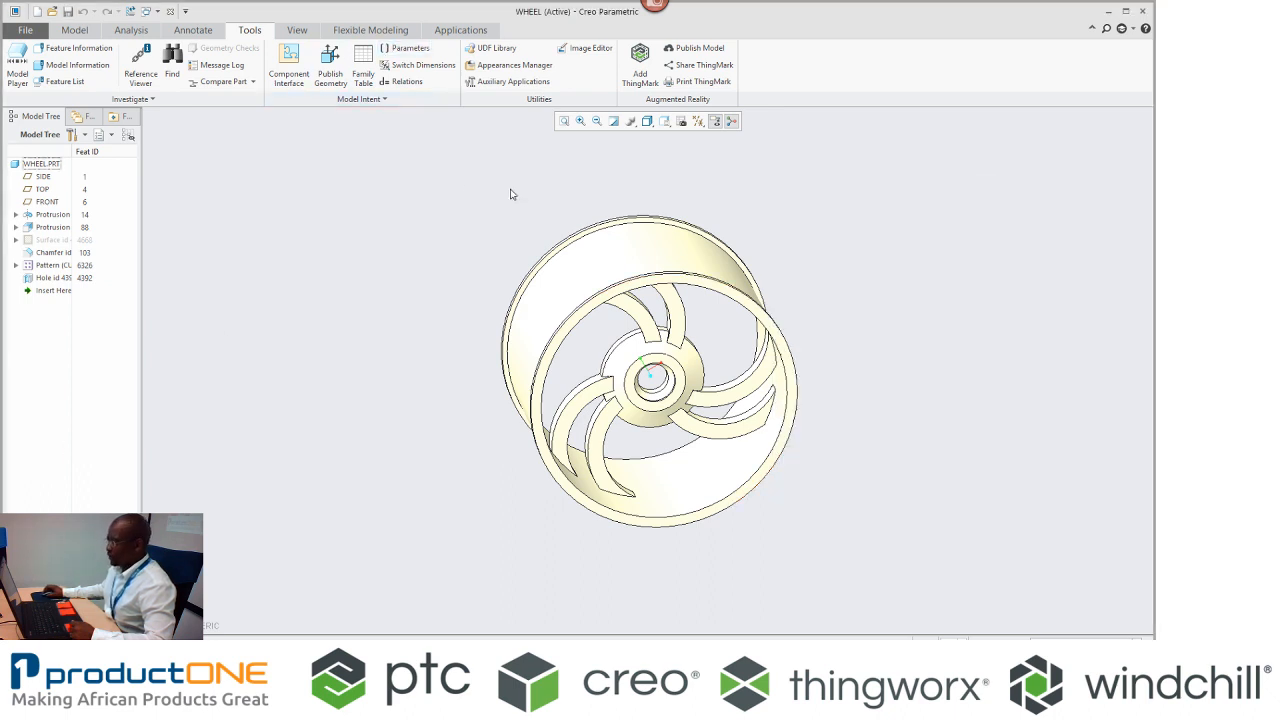
{"action": "left_click", "coordinate": [363, 70]}
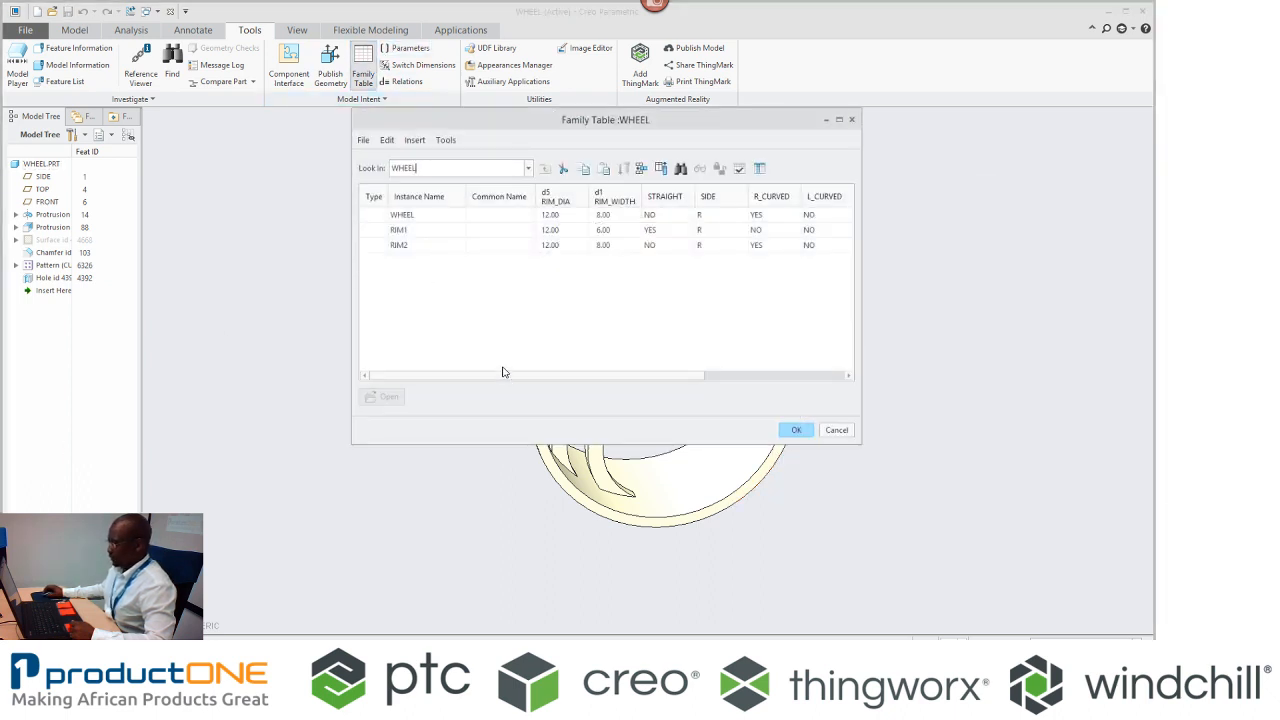
{"action": "left_click_drag", "start_coordinate": [515, 376], "coordinate": [554, 378]}
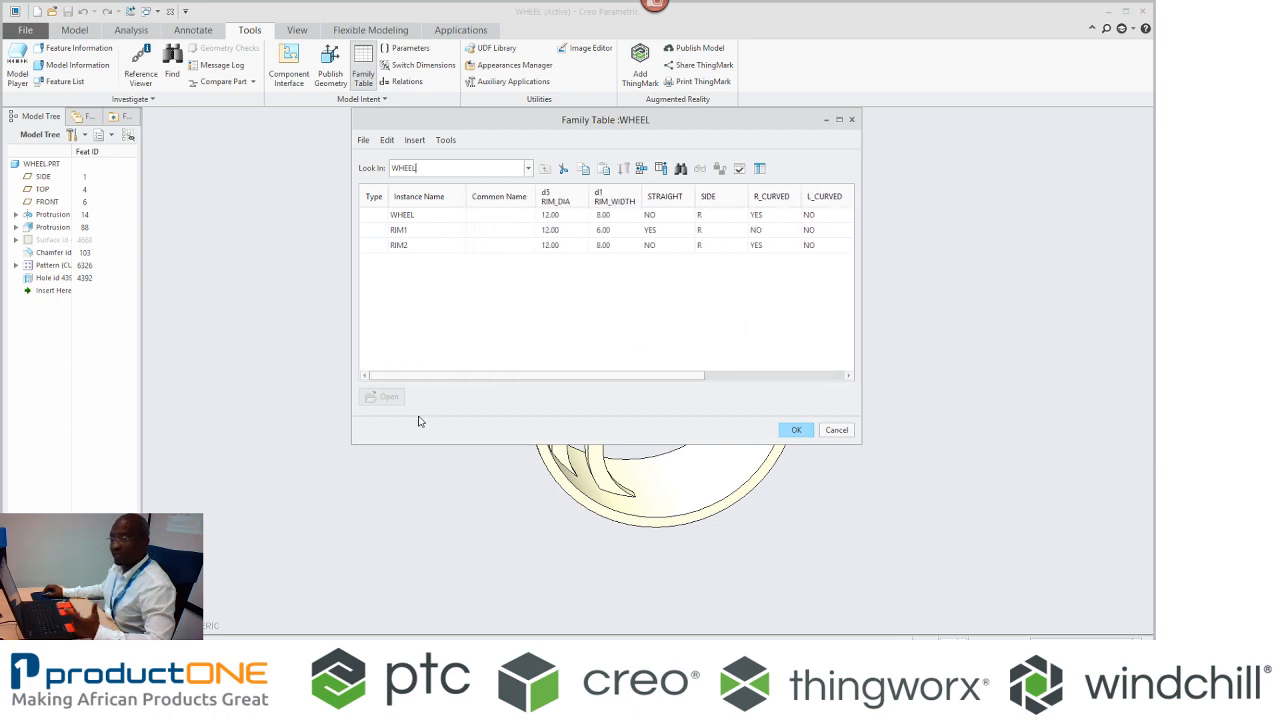
{"action": "left_click", "coordinate": [795, 428]}
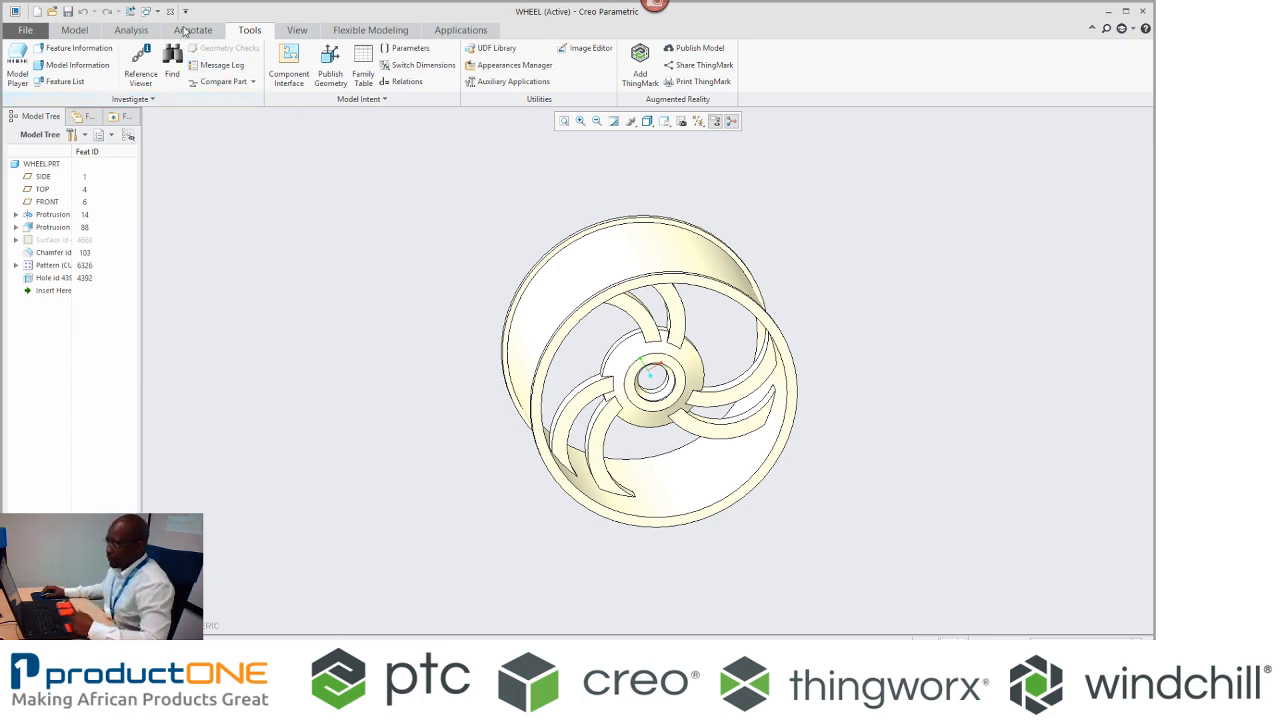
Step: Switch to the WHEEL_ASSY.ASM window and open the assembly's program design for editing in Notepad
{"action": "left_click", "coordinate": [146, 24]}
{"action": "left_click", "coordinate": [153, 12]}
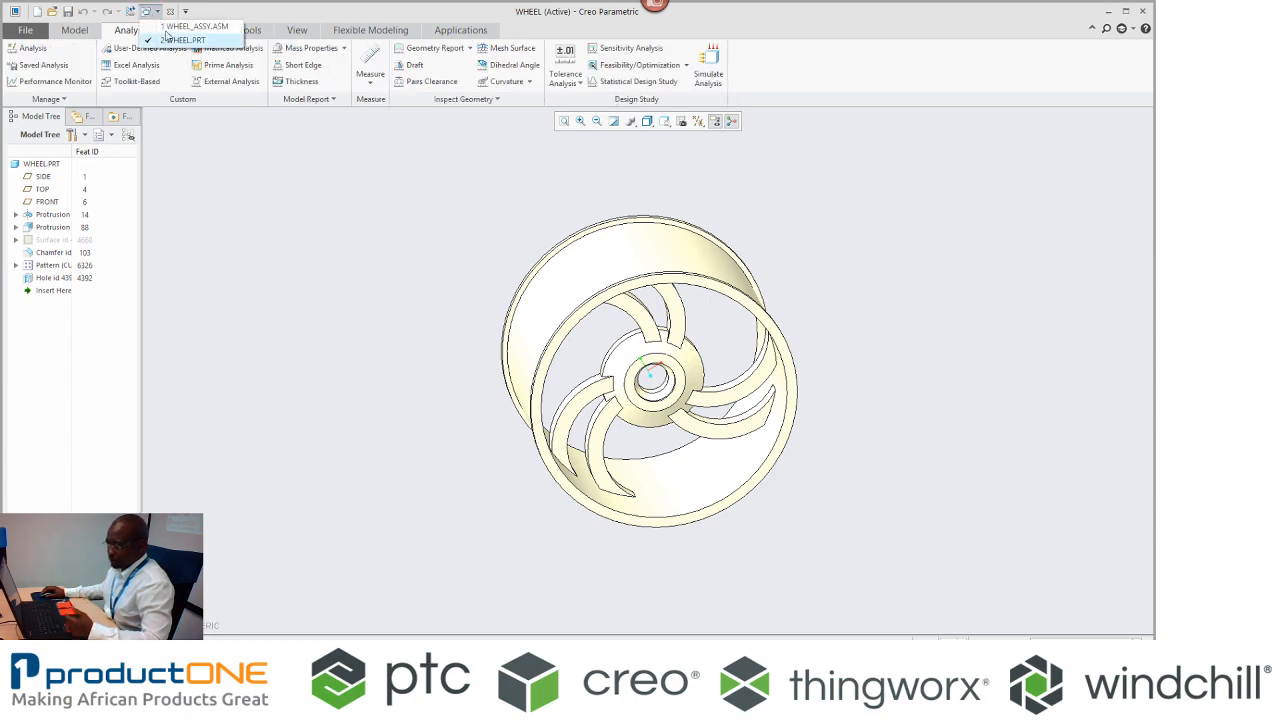
{"action": "left_click", "coordinate": [194, 27]}
{"action": "middle_click_drag", "start_coordinate": [263, 257], "coordinate": [361, 274]}
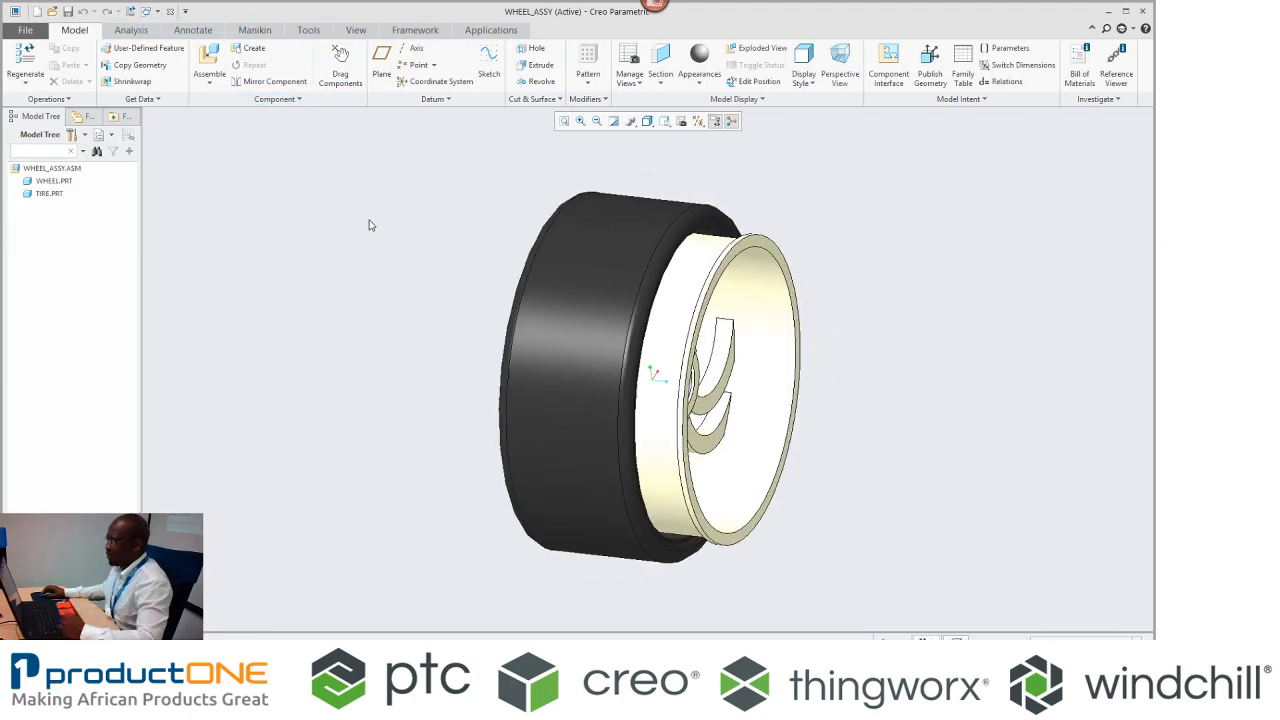
{"action": "left_click", "coordinate": [308, 31]}
{"action": "left_click", "coordinate": [383, 100]}
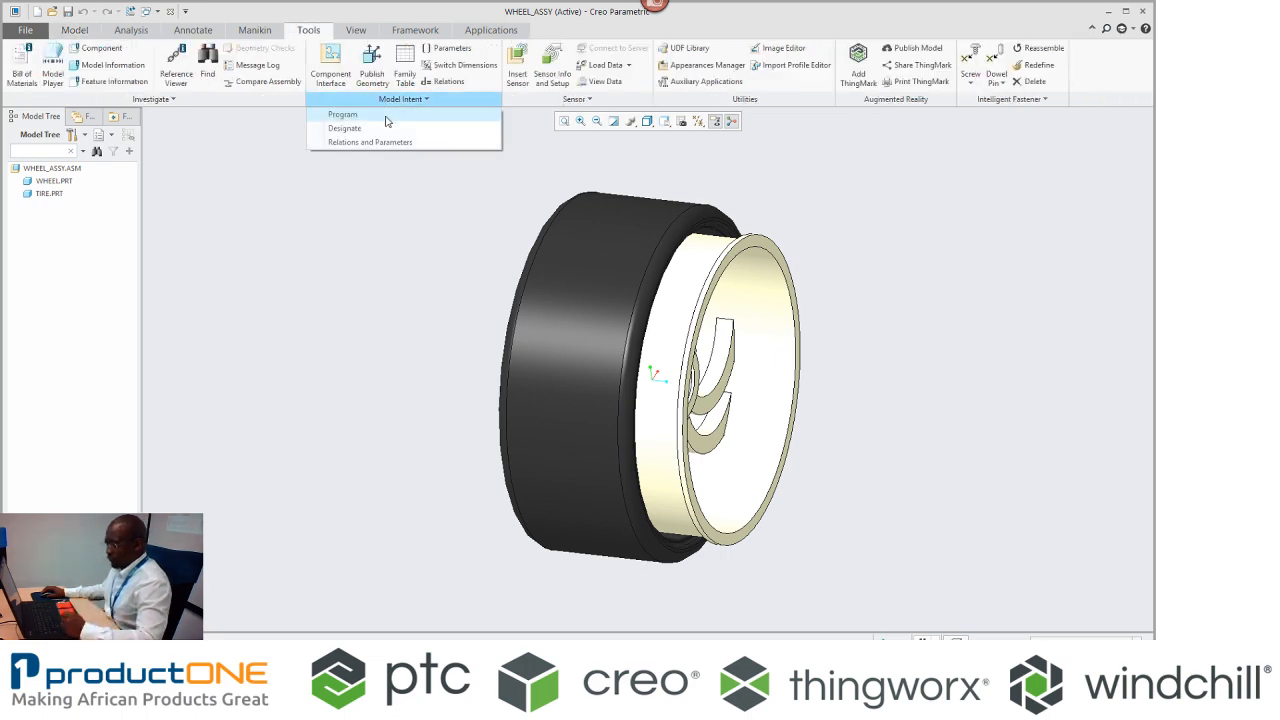
{"action": "left_click", "coordinate": [345, 129]}
{"action": "left_click", "coordinate": [1112, 163]}
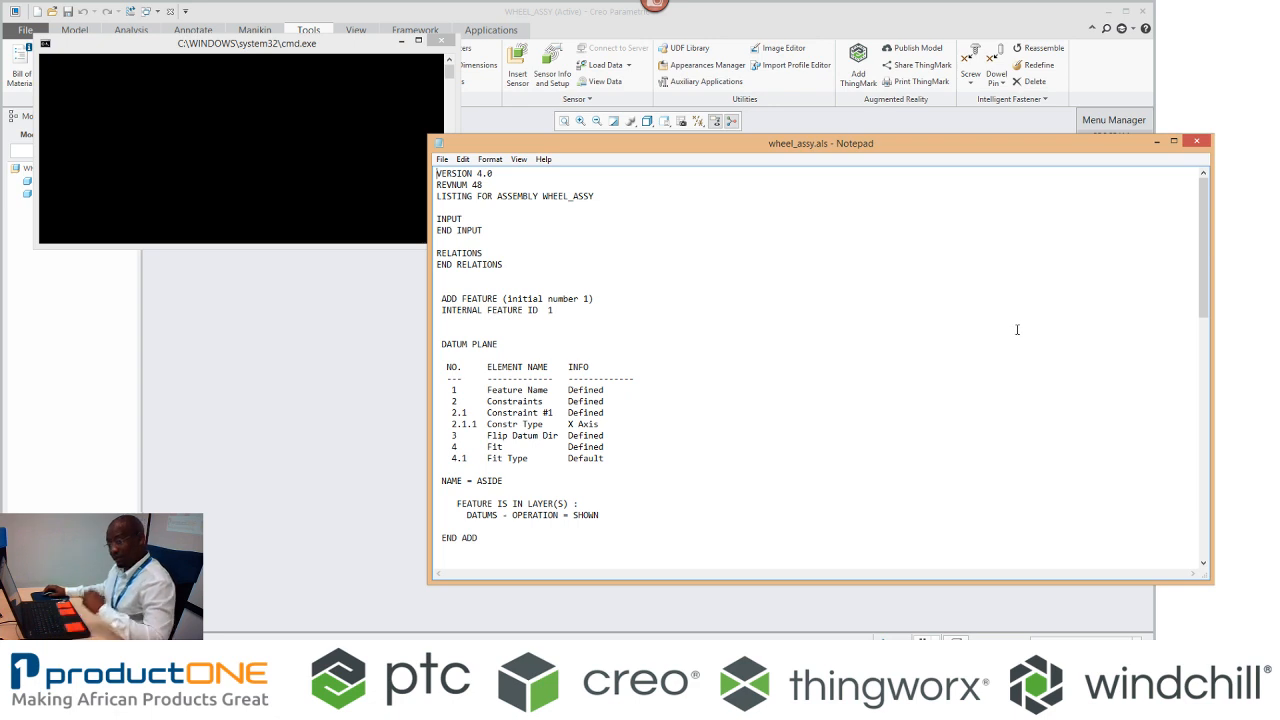
Step: Declare WHEEL_DIAMETER as a NUMBER input in the assembly program's INPUT block
{"action": "left_click", "coordinate": [478, 217]}
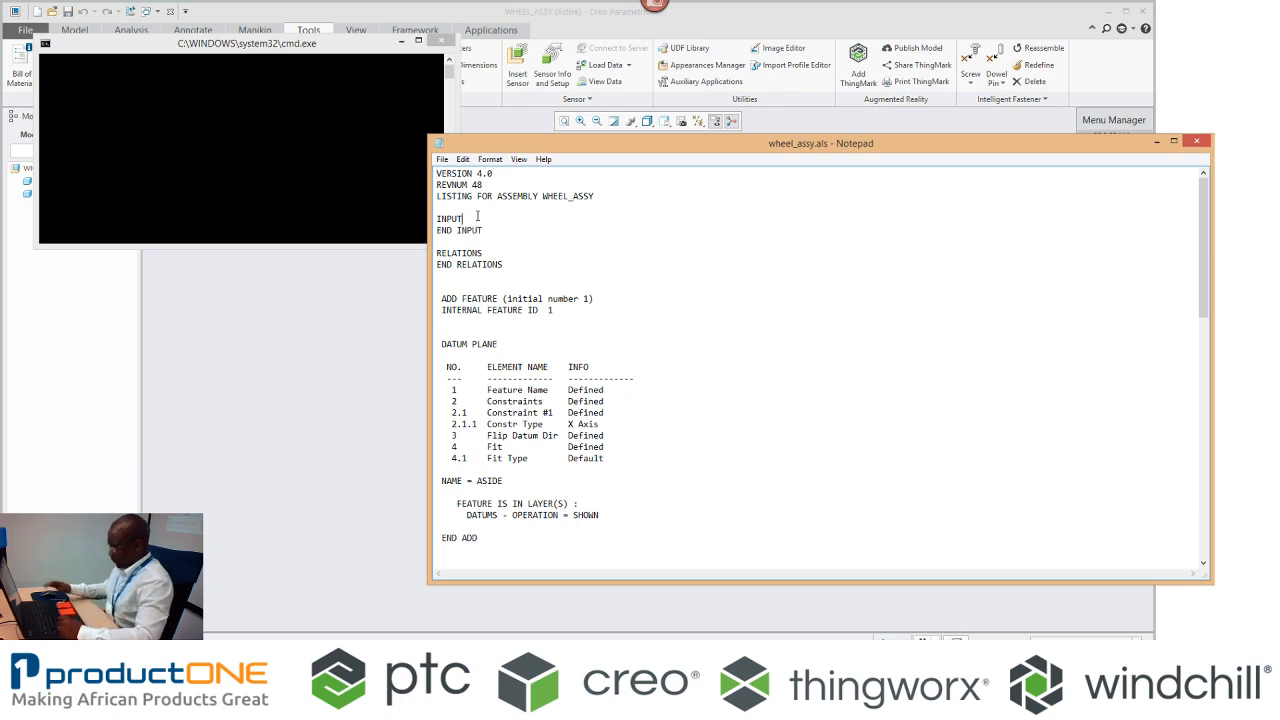
{"action": "key", "text": "Return"}
{"action": "type", "text": "W"}
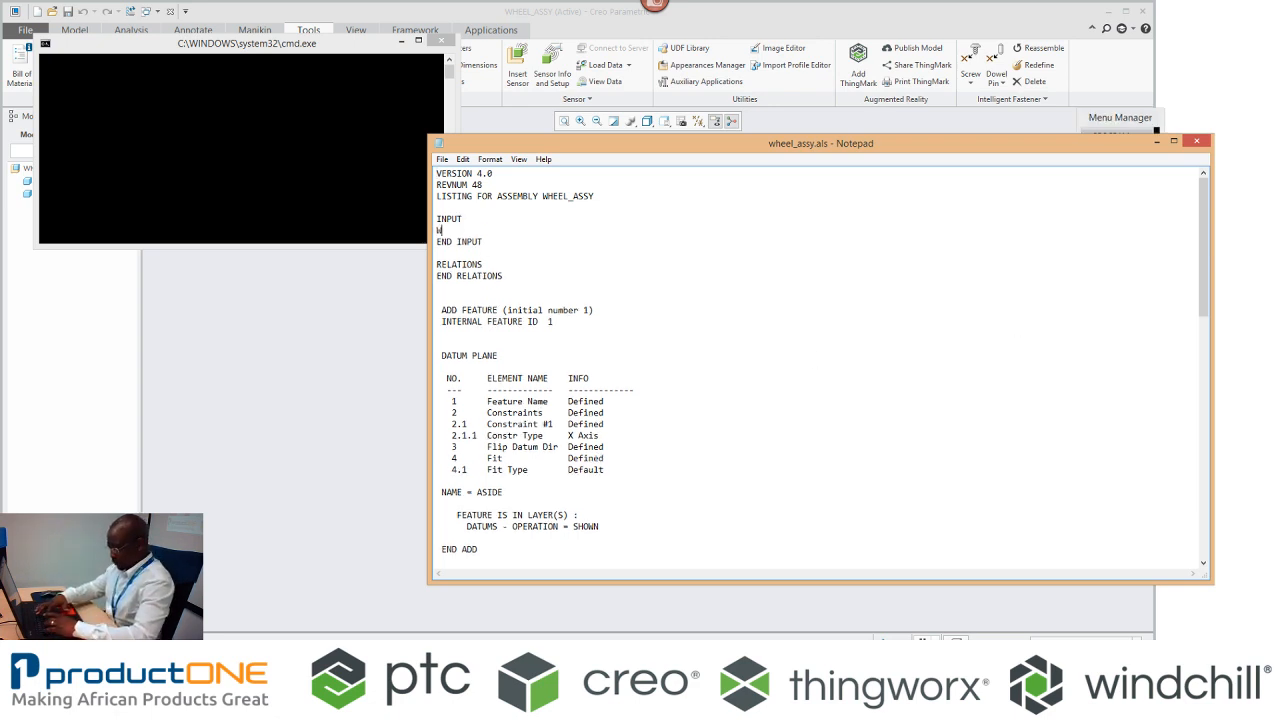
{"action": "type", "text": "HEEL_"}
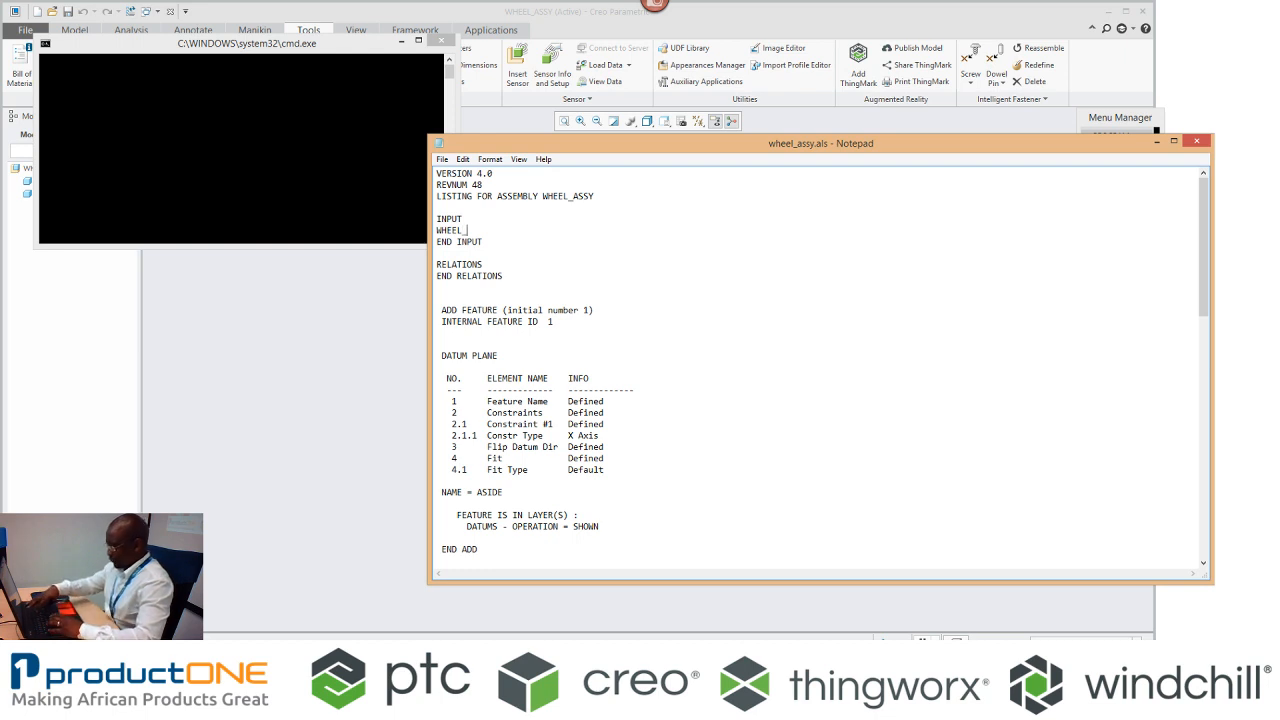
{"action": "type", "text": "DIAAMETER"}
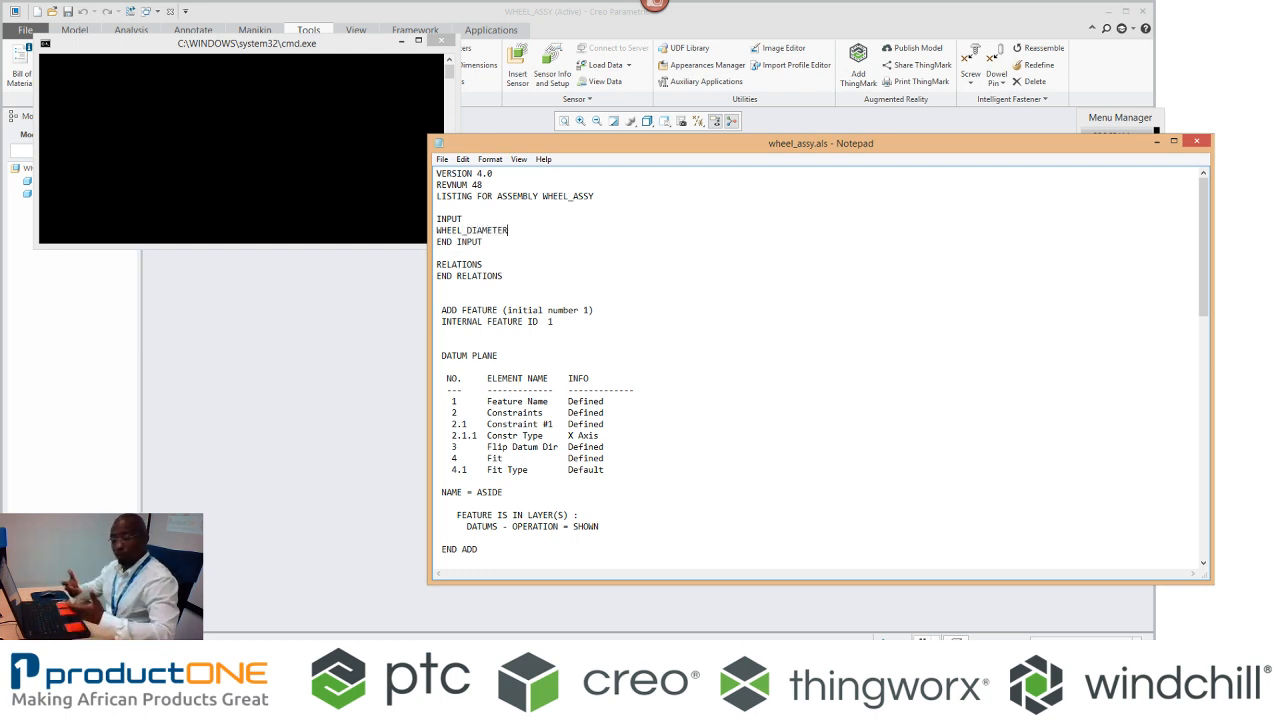
{"action": "type", "text": " NUMBER"}
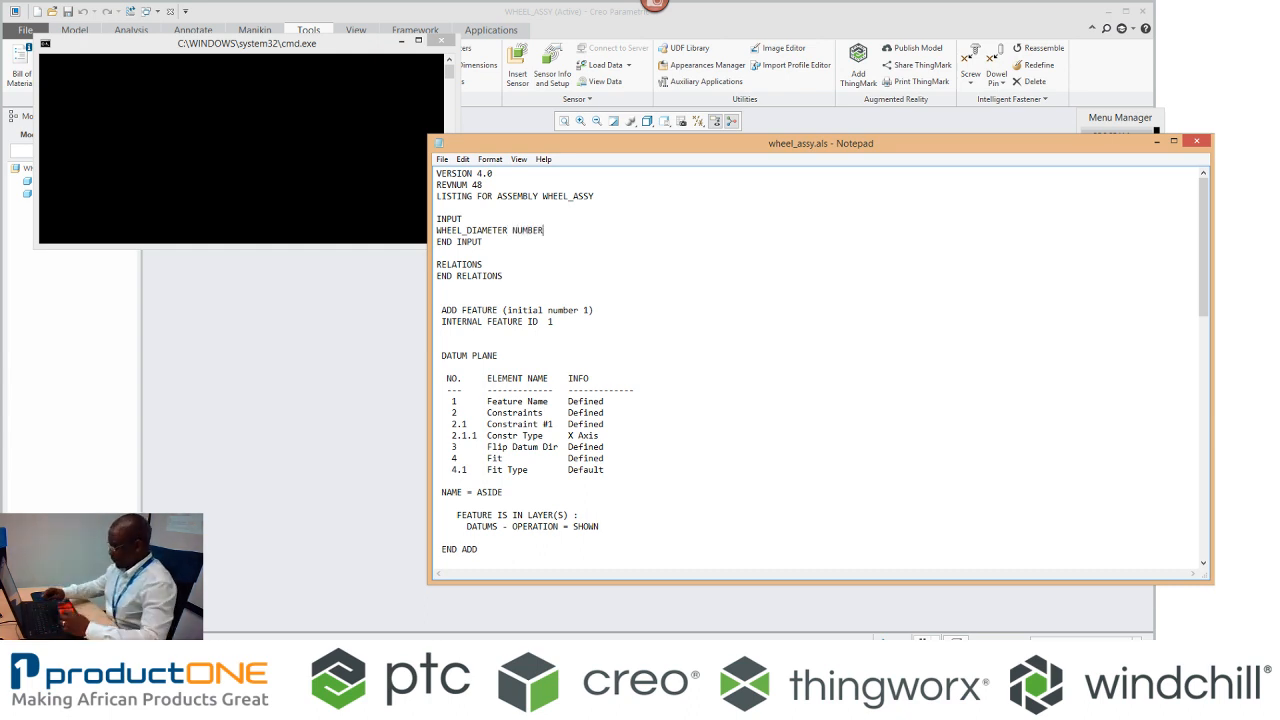
Step: Declare WHEEL_WIDTH as a second NUMBER input below WHEEL_DIAMETER
{"action": "key", "text": "Return"}
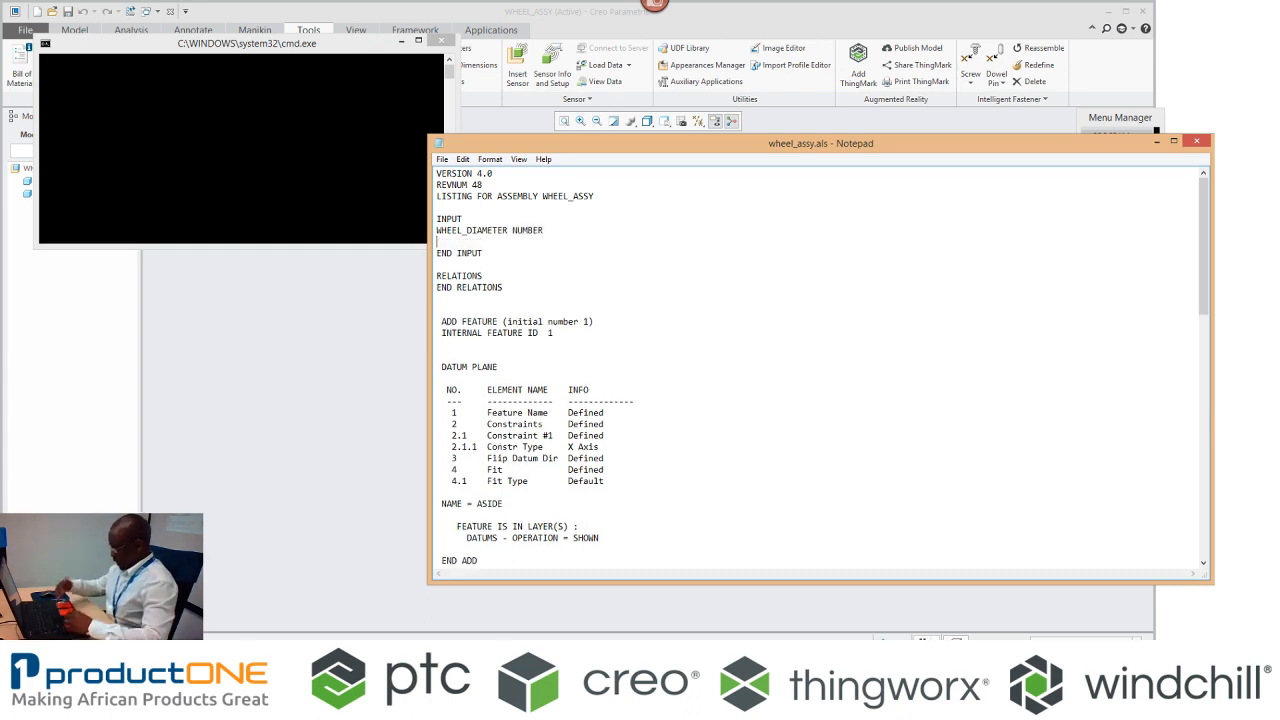
{"action": "type", "text": "WHEEL"}
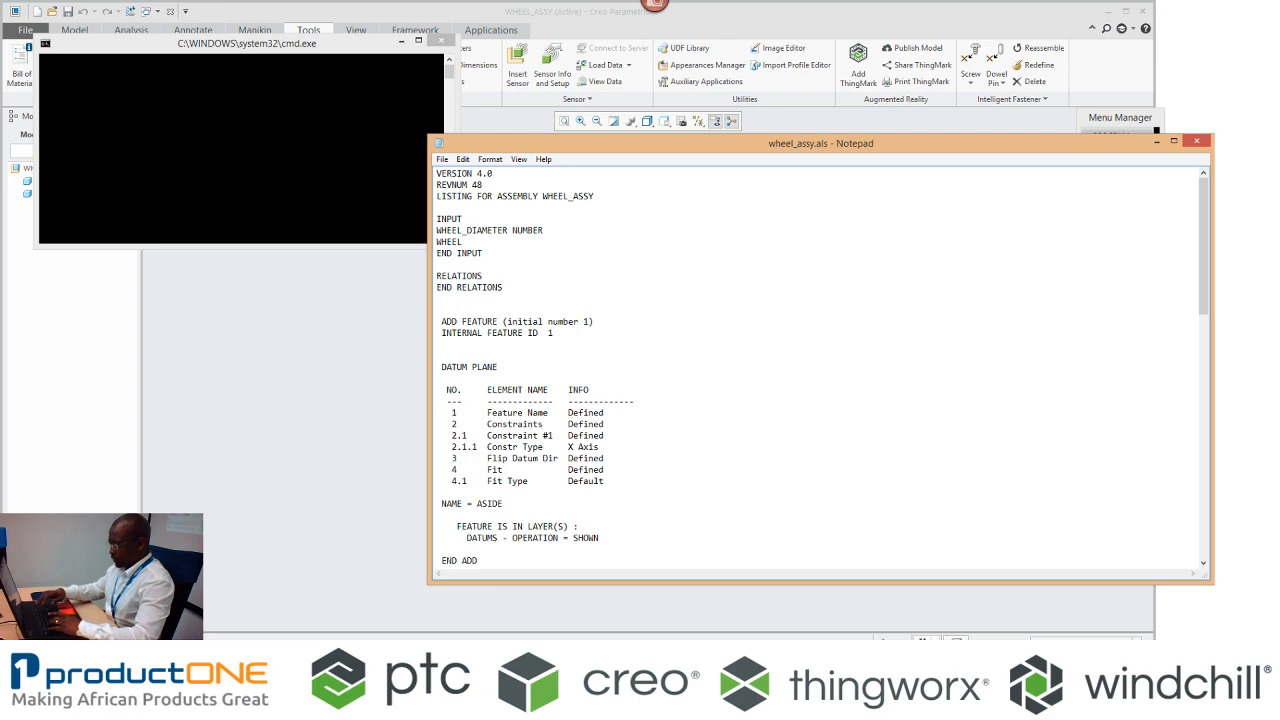
{"action": "type", "text": "_WIDT"}
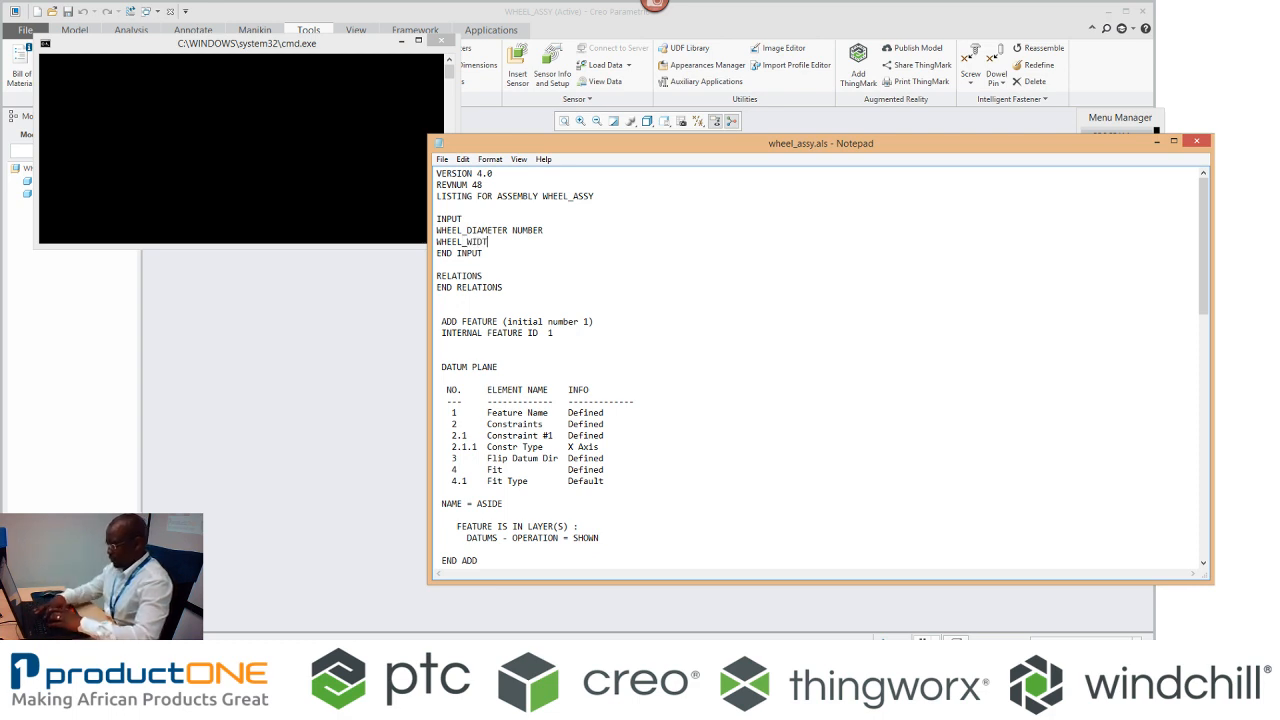
{"action": "type", "text": "H NUMBER"}
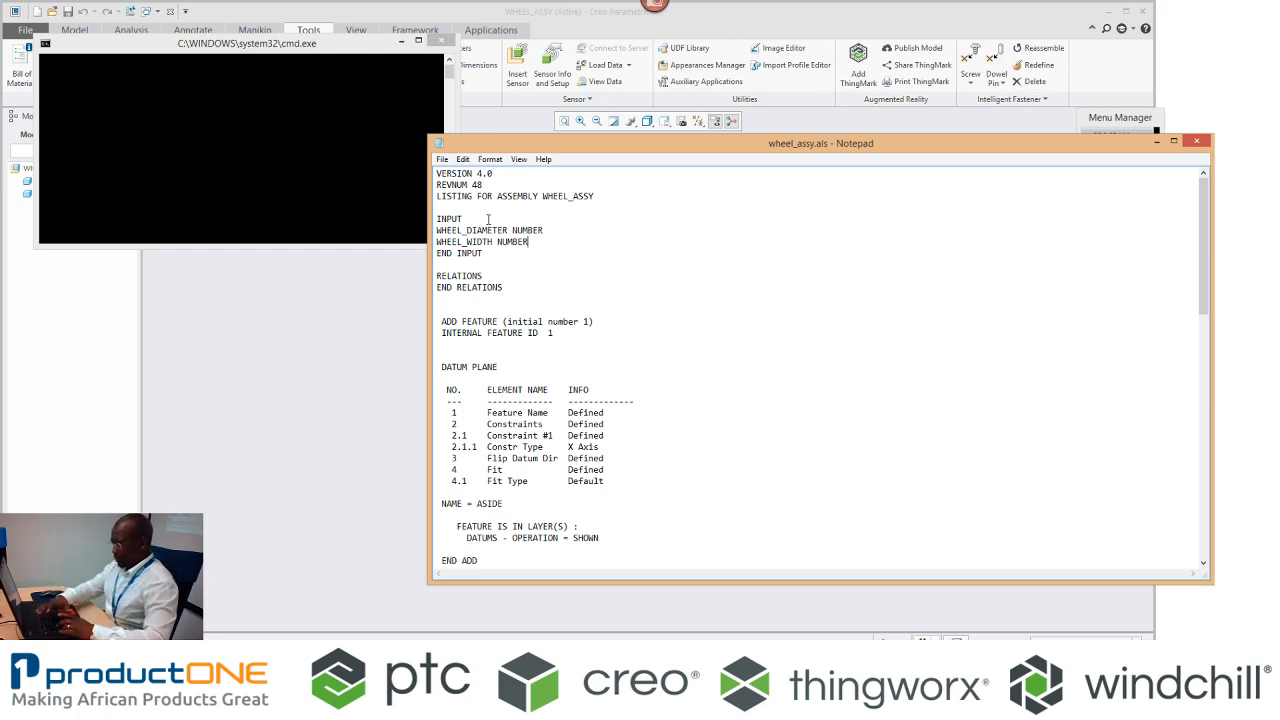
Step: Search the program for ADD to find the ADD PART WHEEL statement and change its part name to WHEEL_INSTANCE
{"action": "key", "text": "ctrl+f"}
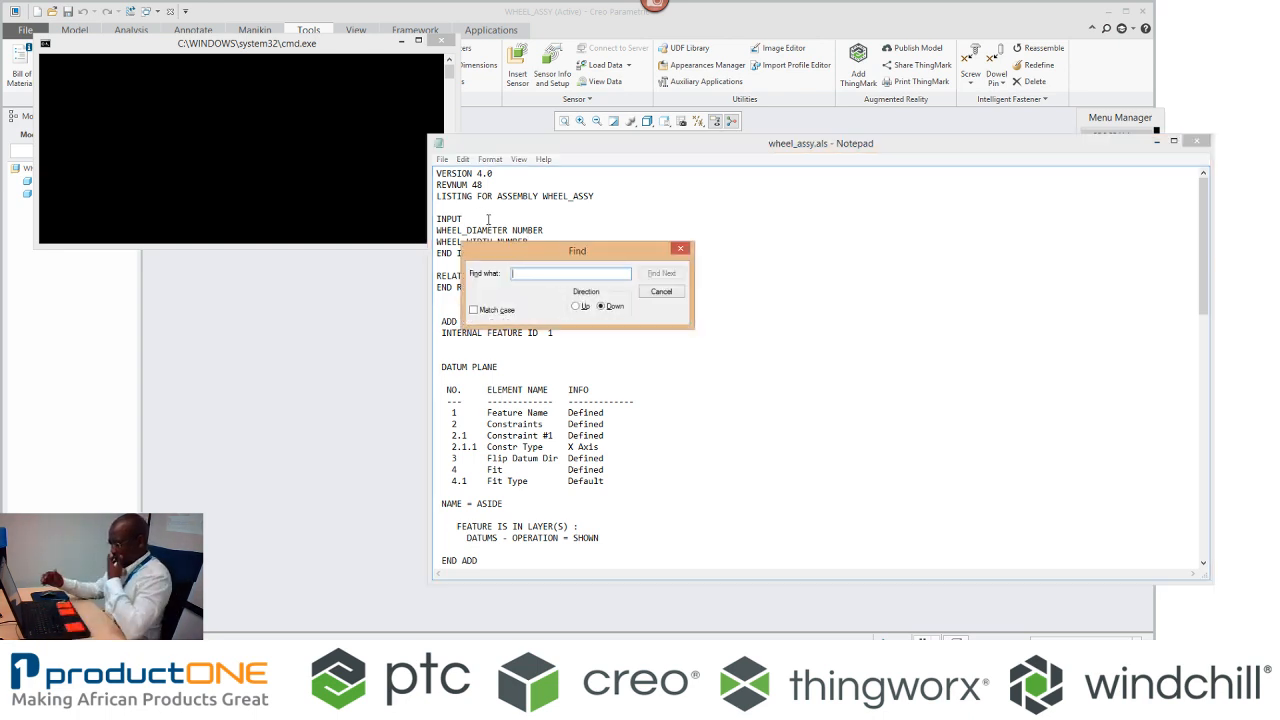
{"action": "left_click_drag", "start_coordinate": [562, 254], "coordinate": [856, 134]}
{"action": "type", "text": "ADD"}
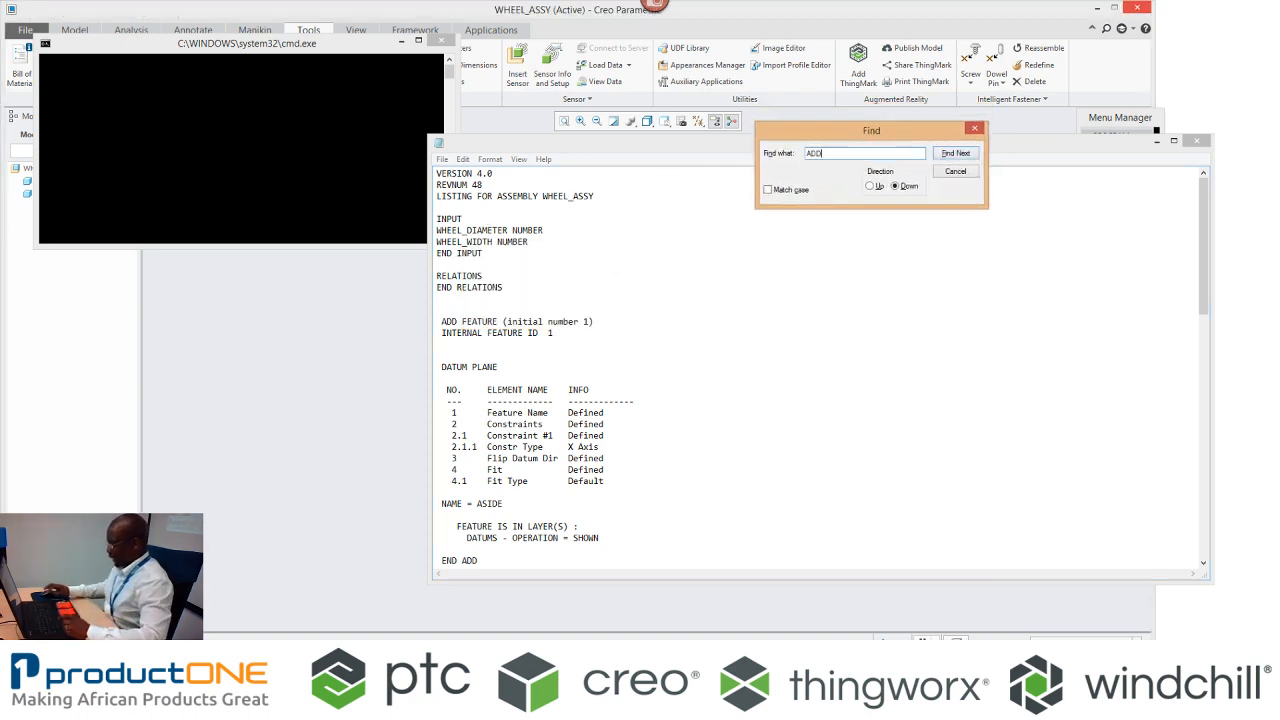
{"action": "key", "text": "Return"}
{"action": "key", "text": "Return"}
{"action": "key", "text": "Return"}
{"action": "key", "text": "Return"}
{"action": "key", "text": "Return"}
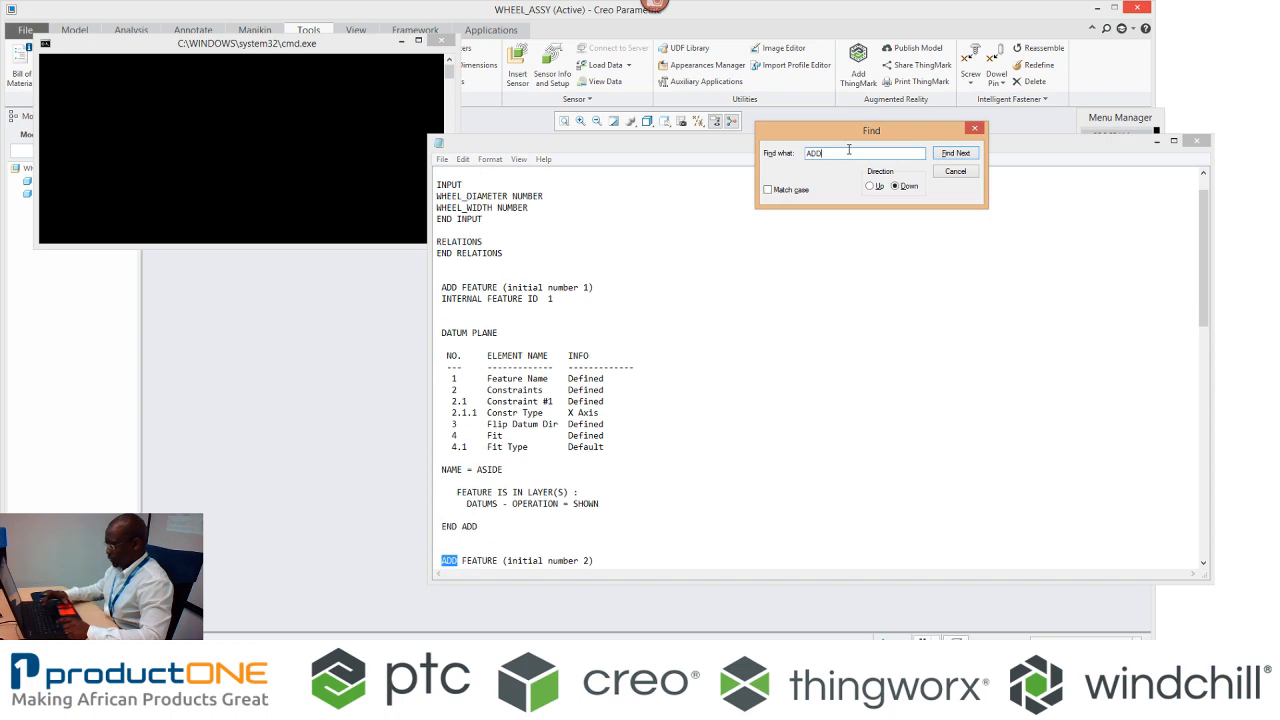
{"action": "key", "text": "Return"}
{"action": "key", "text": "Return"}
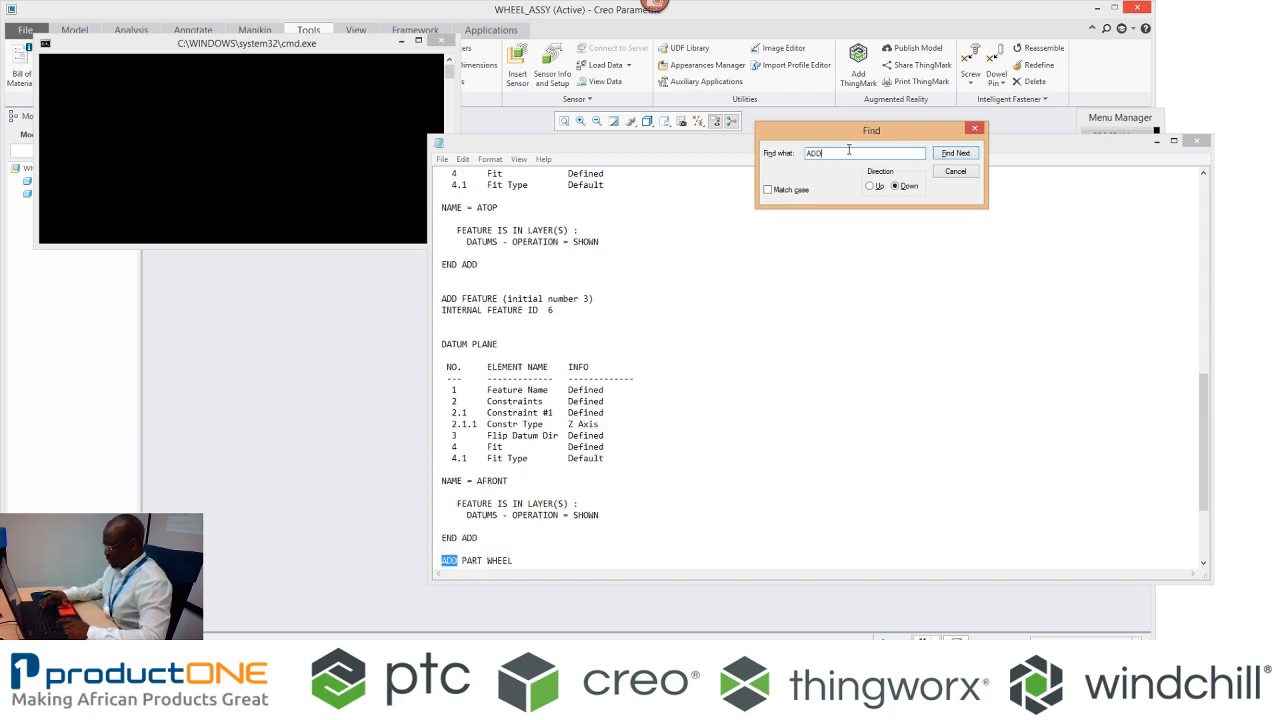
{"action": "left_click", "coordinate": [517, 561]}
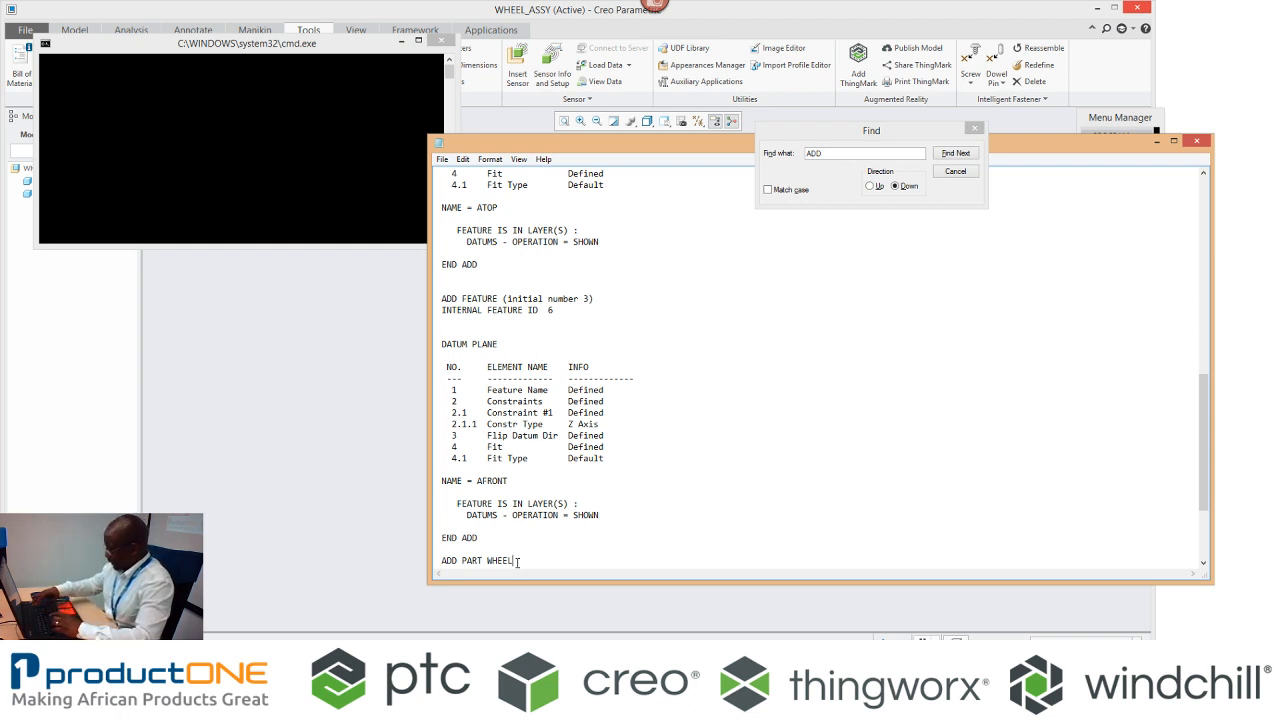
{"action": "type", "text": "_INSTA"}
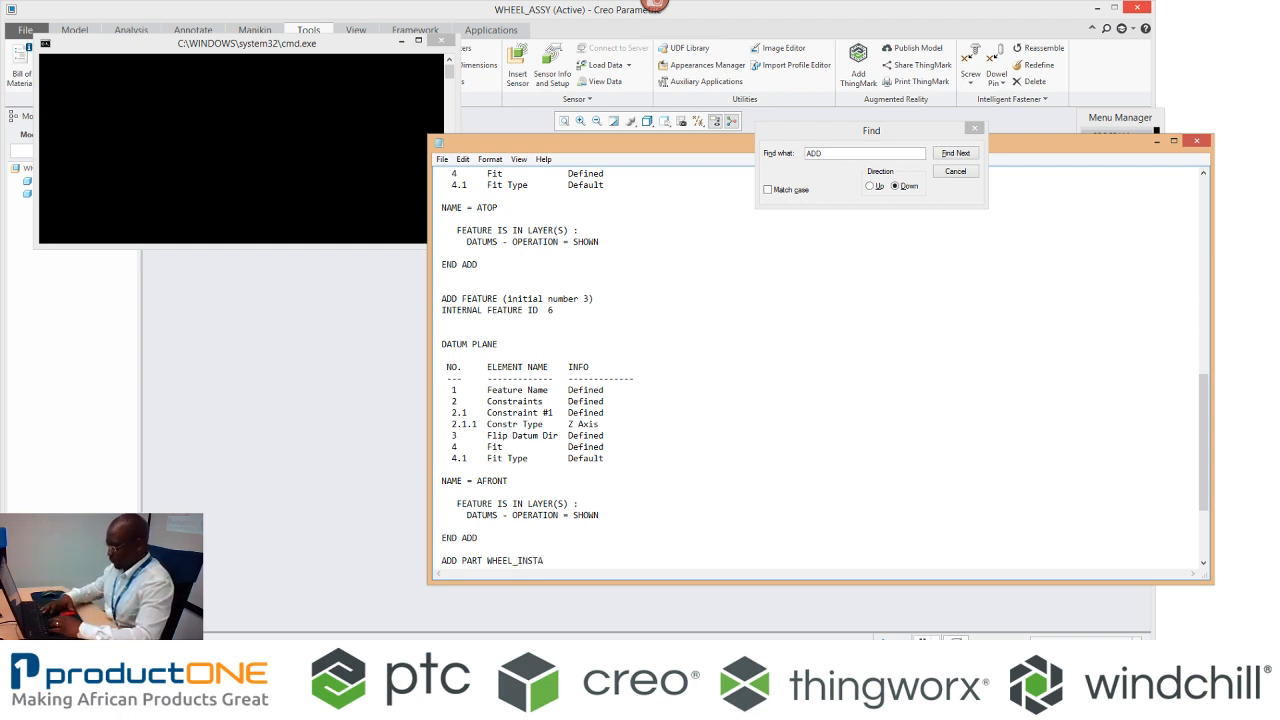
{"action": "type", "text": "NCE"}
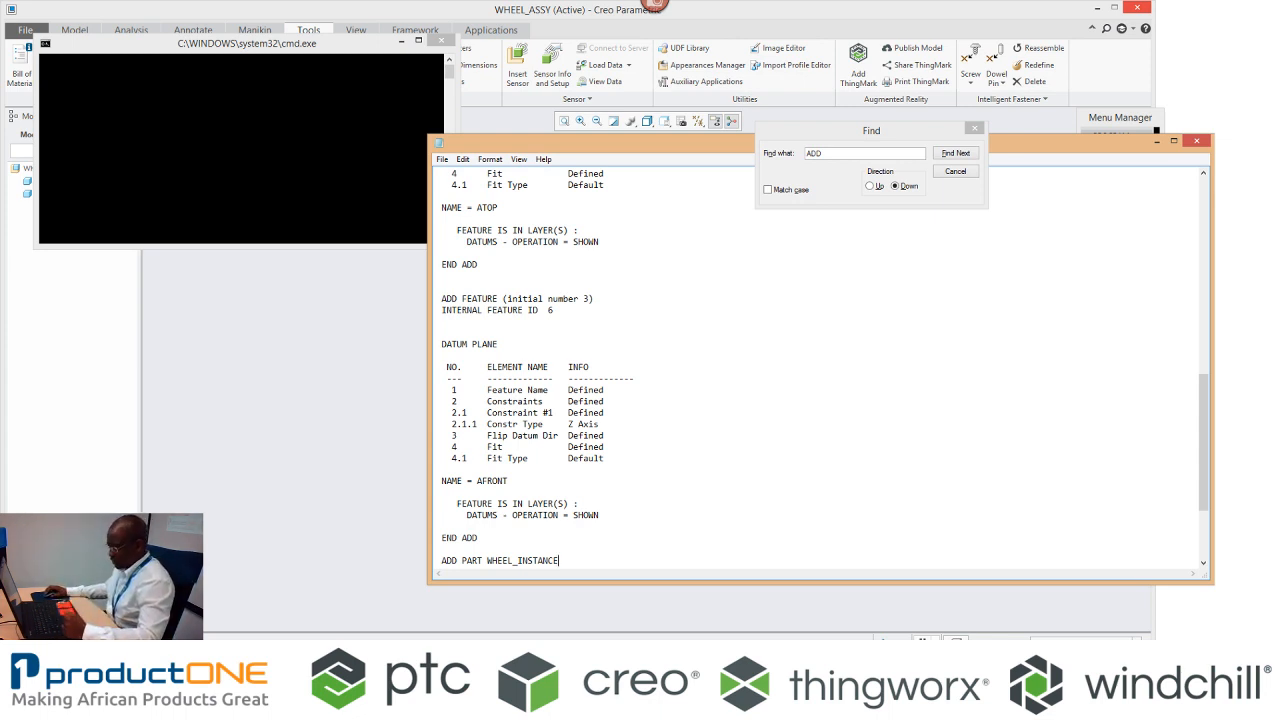
Step: Switch to Relations.txt and copy the WHEEL_INSTANCE relation that uses lookup_inst on wheel.prt
{"action": "mouse_move", "coordinate": [285, 632]}
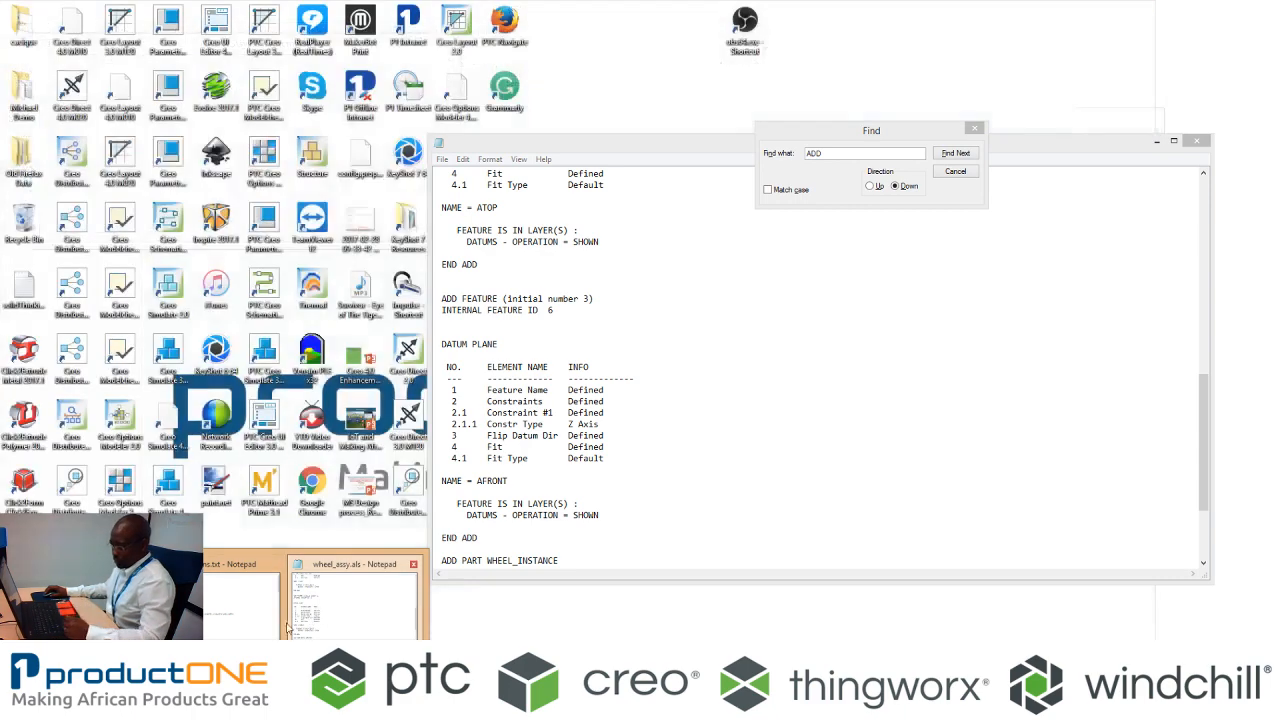
{"action": "left_click", "coordinate": [243, 600]}
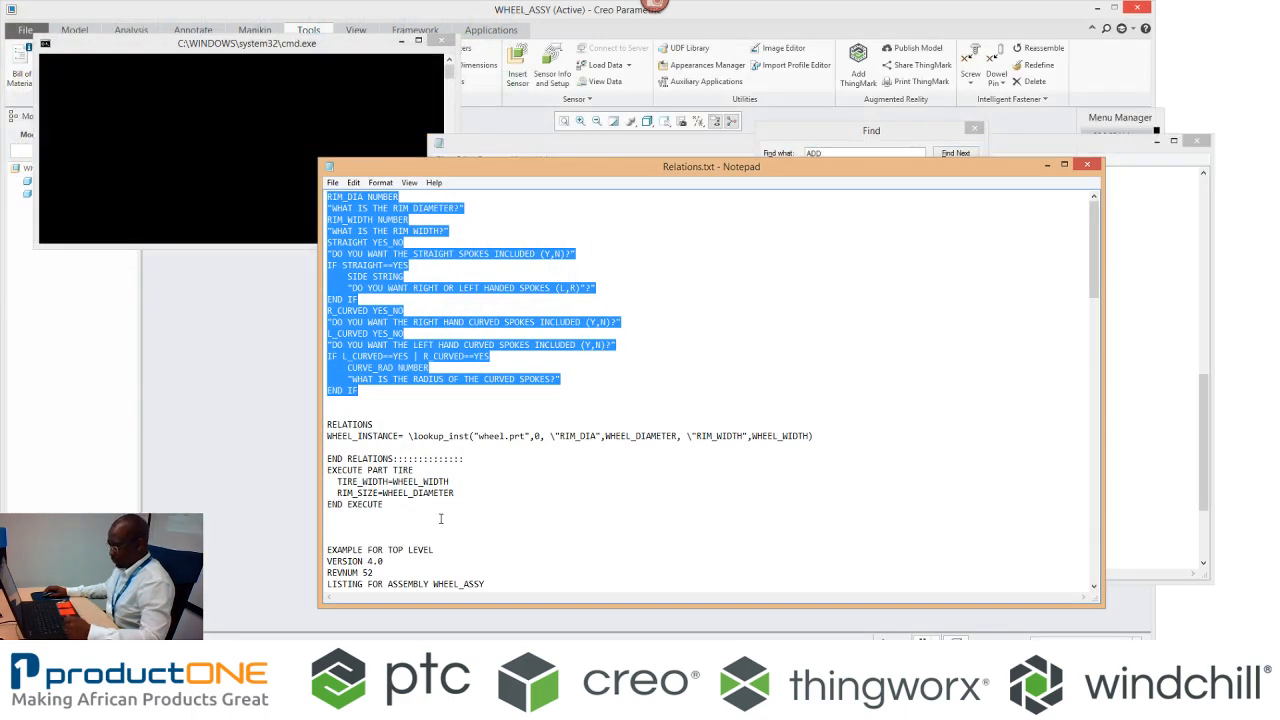
{"action": "left_click_drag", "start_coordinate": [827, 436], "coordinate": [338, 440]}
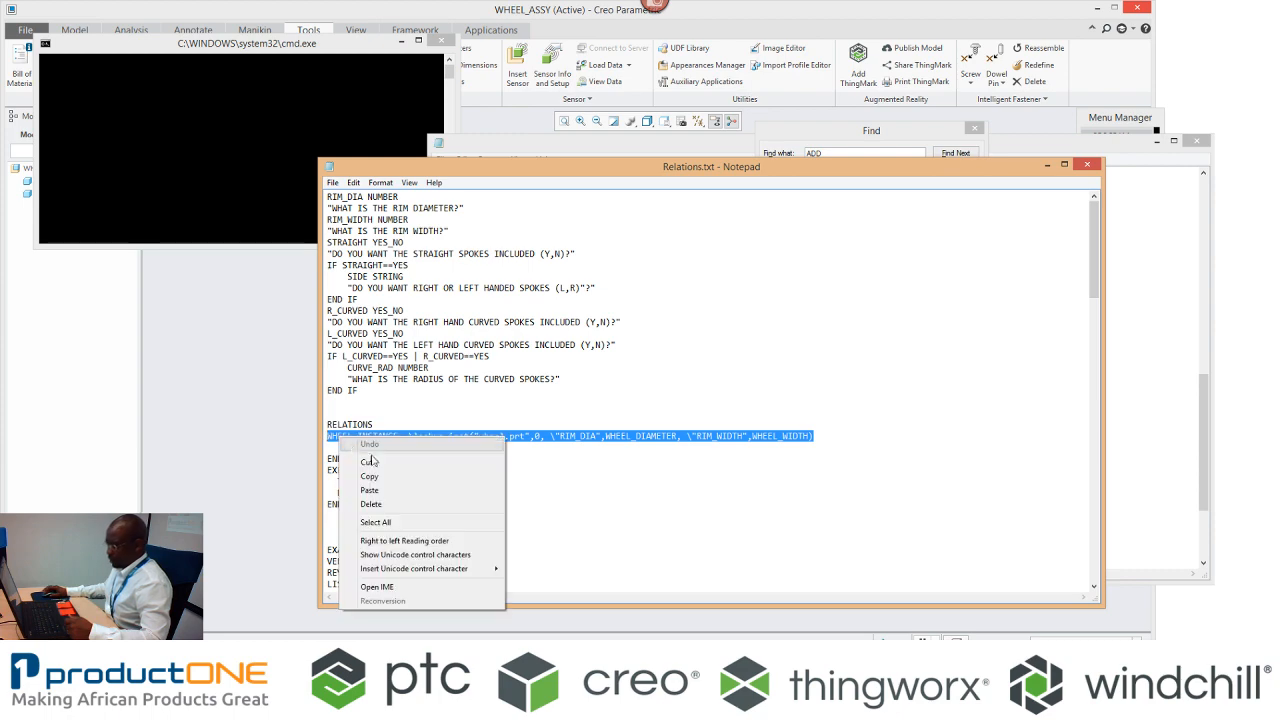
{"action": "right_click", "coordinate": [338, 440]}
{"action": "left_click", "coordinate": [369, 476]}
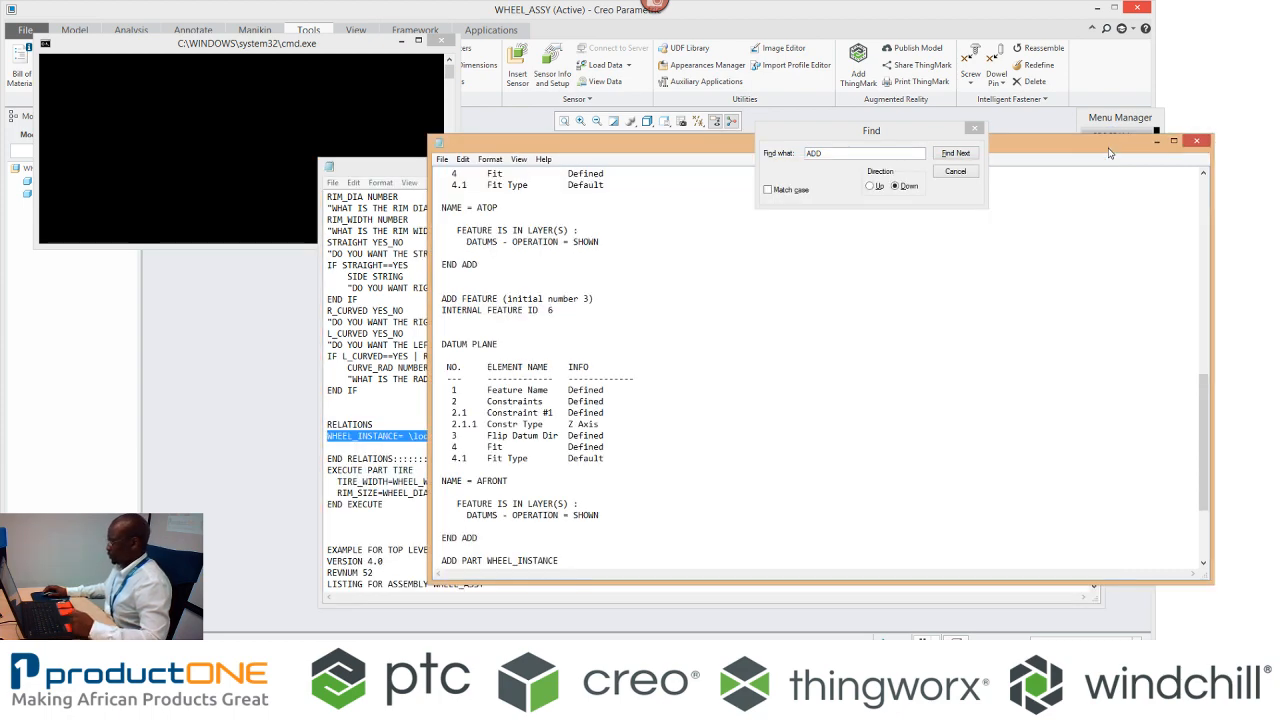
Step: Paste the WHEEL_INSTANCE lookup_inst relation for wheel.prt between RELATIONS and END RELATIONS in the wheel_assy.als program
{"action": "left_click", "coordinate": [1110, 138]}
{"action": "scroll", "coordinate": [714, 400], "scroll_direction": "up", "scroll_amount": 10}
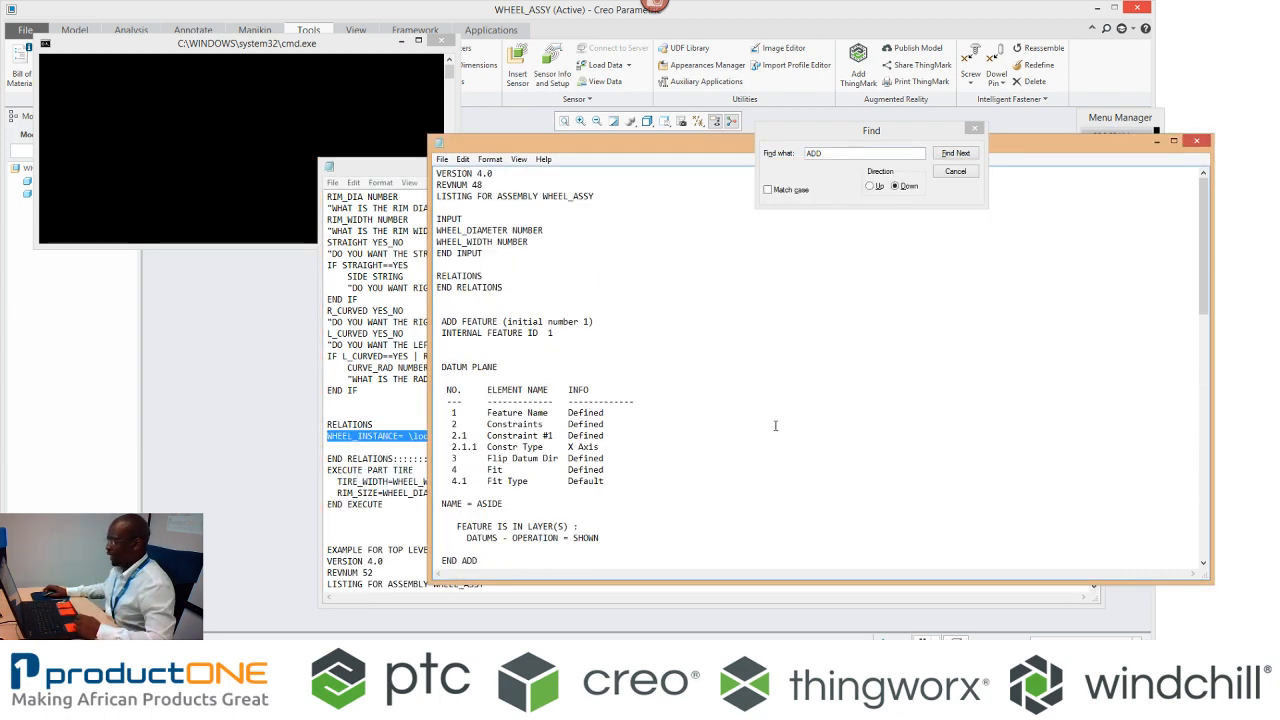
{"action": "key", "text": "Return"}
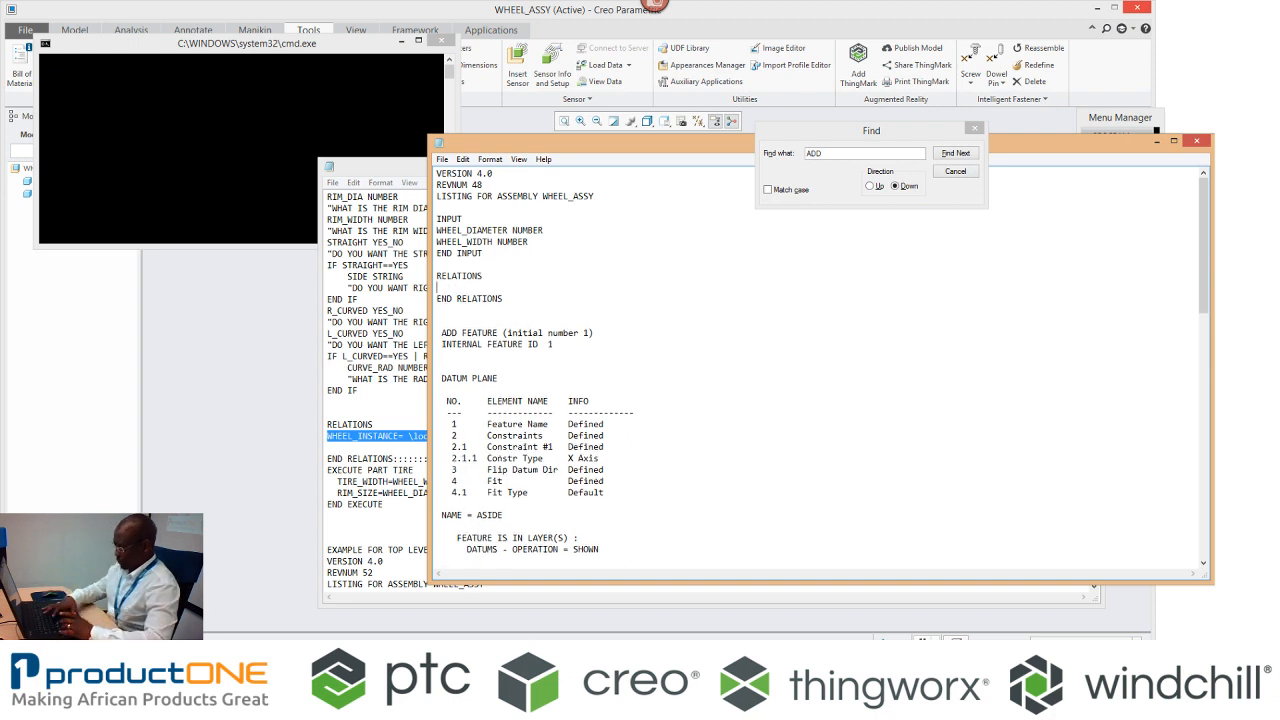
{"action": "key", "text": "ctrl+v"}
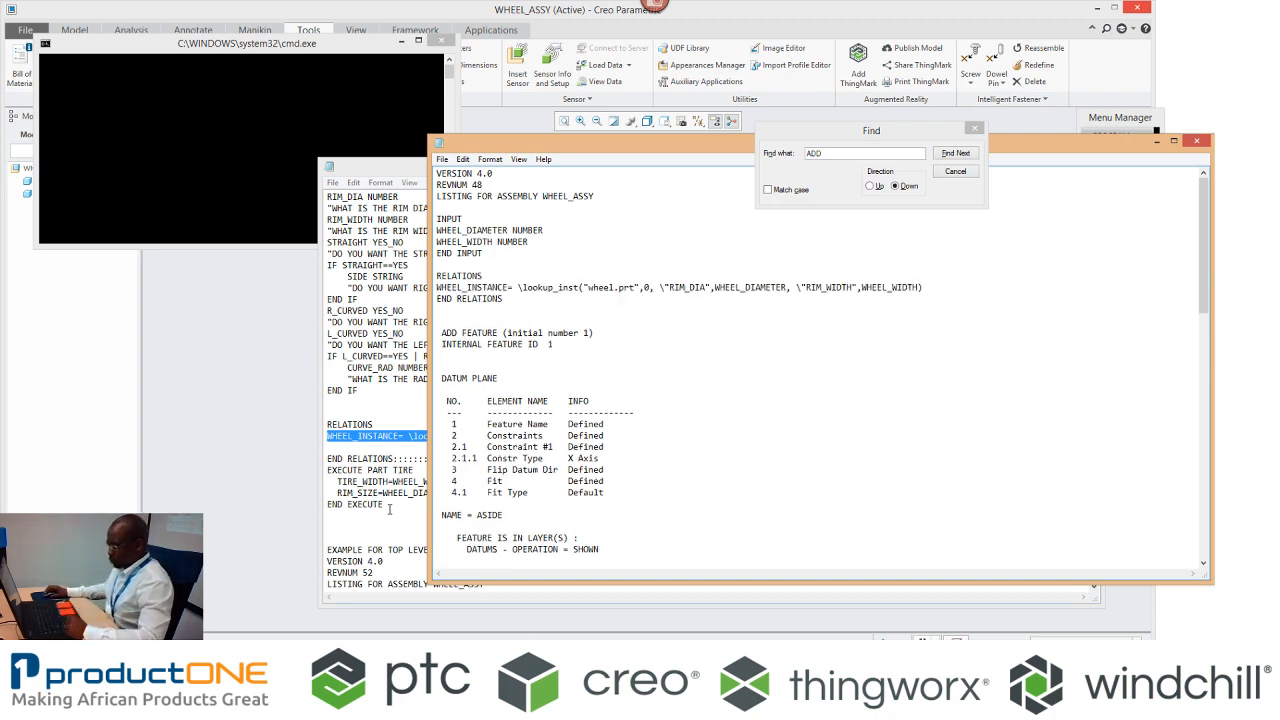
Step: Copy the EXECUTE PART TIRE block from Relations.txt and paste it below END RELATIONS in wheel_assy.als
{"action": "left_click_drag", "start_coordinate": [390, 508], "coordinate": [326, 461]}
{"action": "left_click", "coordinate": [391, 506]}
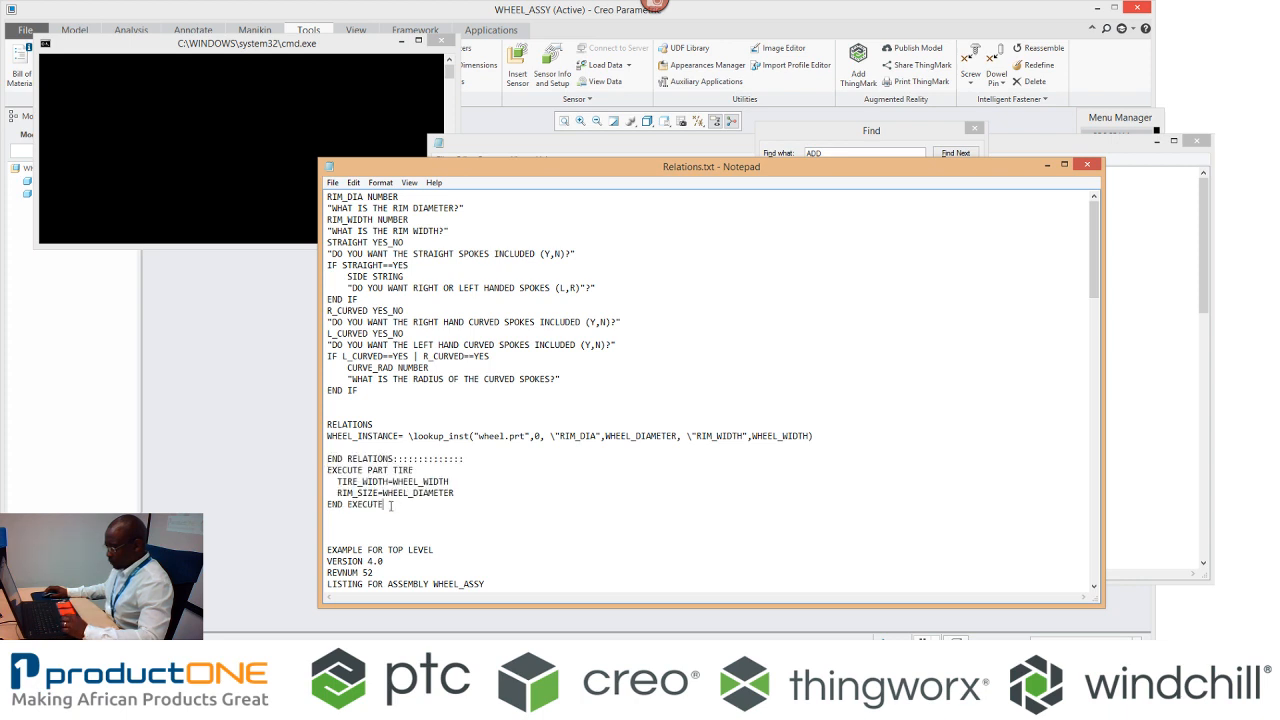
{"action": "left_click_drag", "start_coordinate": [391, 506], "coordinate": [327, 470]}
{"action": "right_click", "coordinate": [345, 484]}
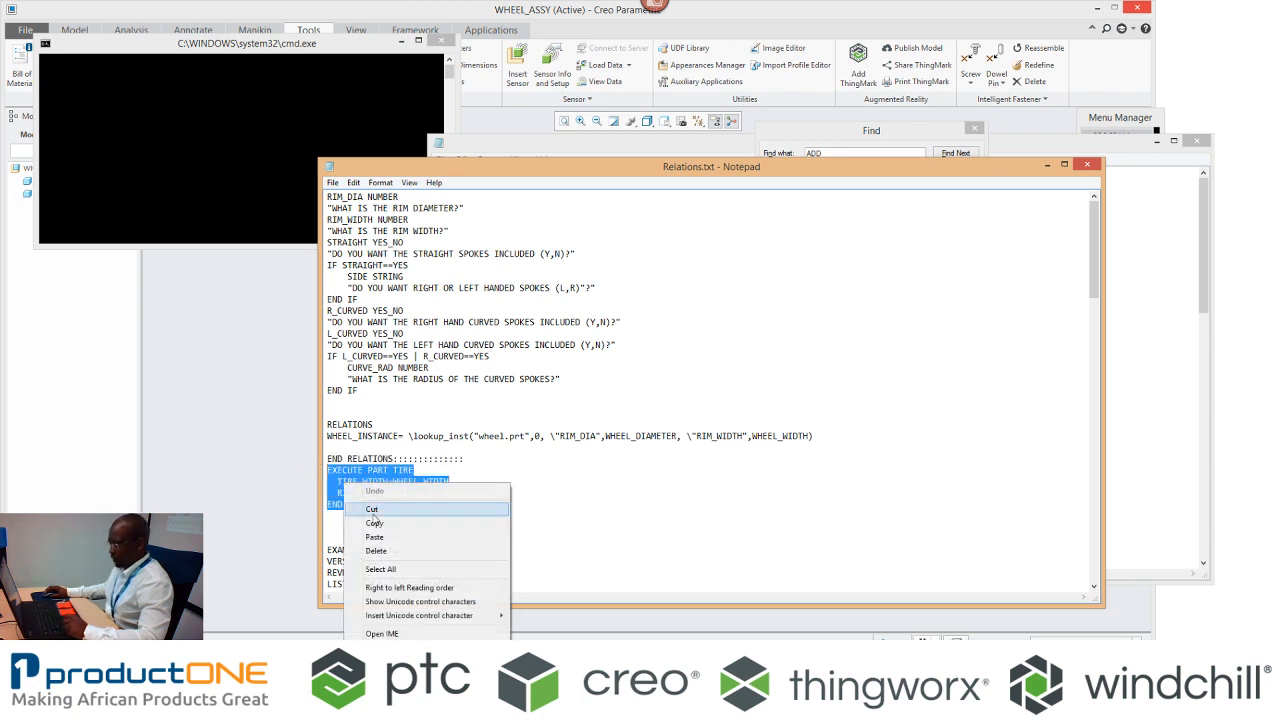
{"action": "left_click", "coordinate": [375, 524]}
{"action": "left_click", "coordinate": [1116, 158]}
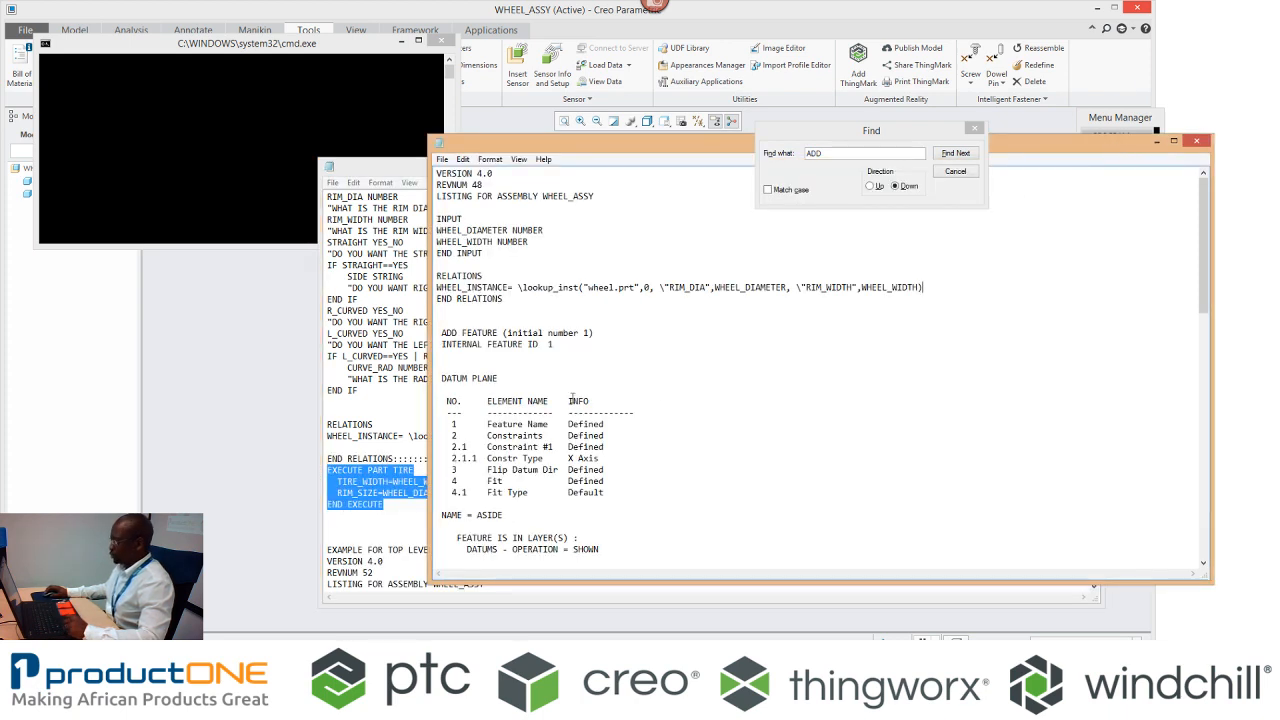
{"action": "left_click", "coordinate": [447, 311]}
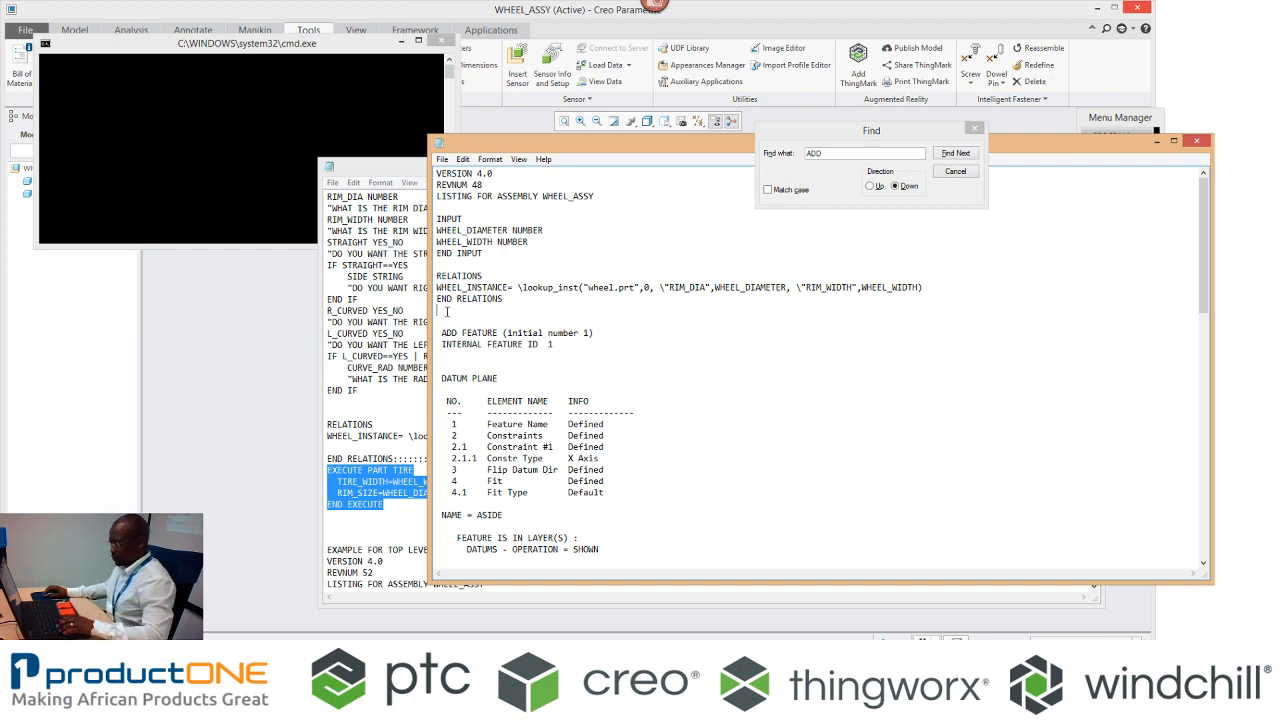
{"action": "key", "text": "ctrl+v"}
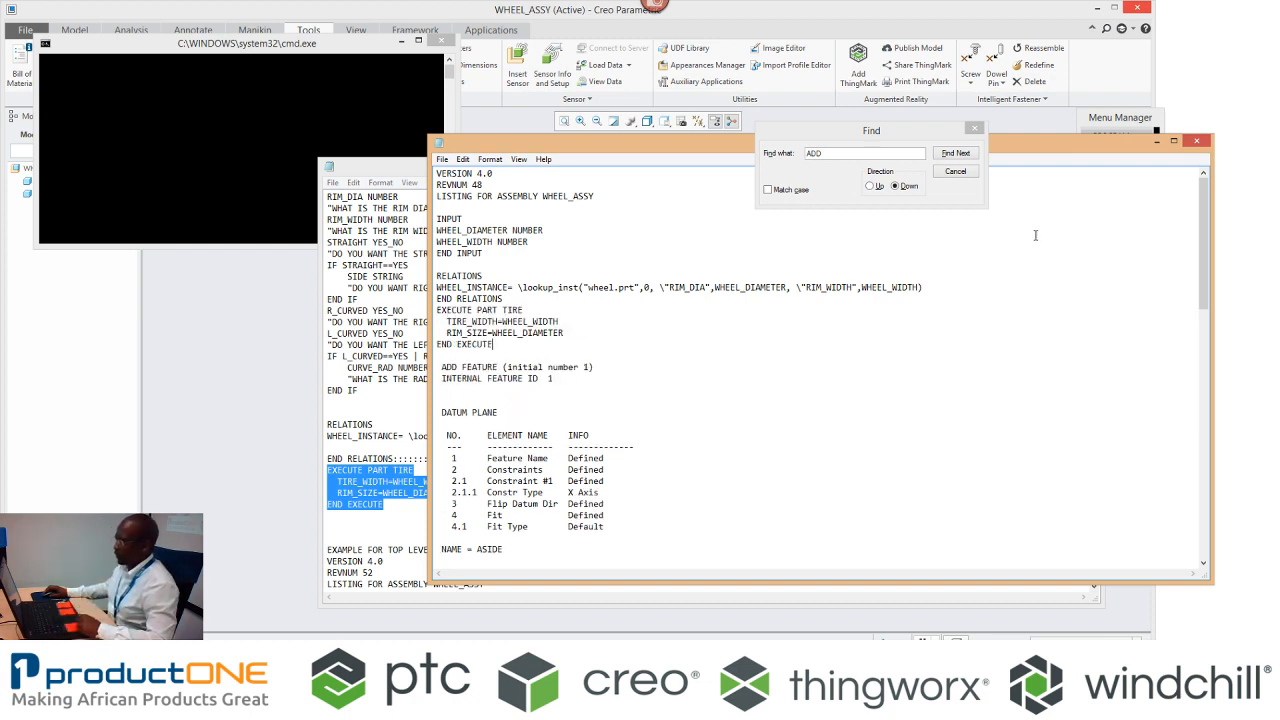
Step: Close and save the edited wheel_assy.als program, close Relations.txt, and incorporate the changes into the assembly model
{"action": "left_click", "coordinate": [974, 128]}
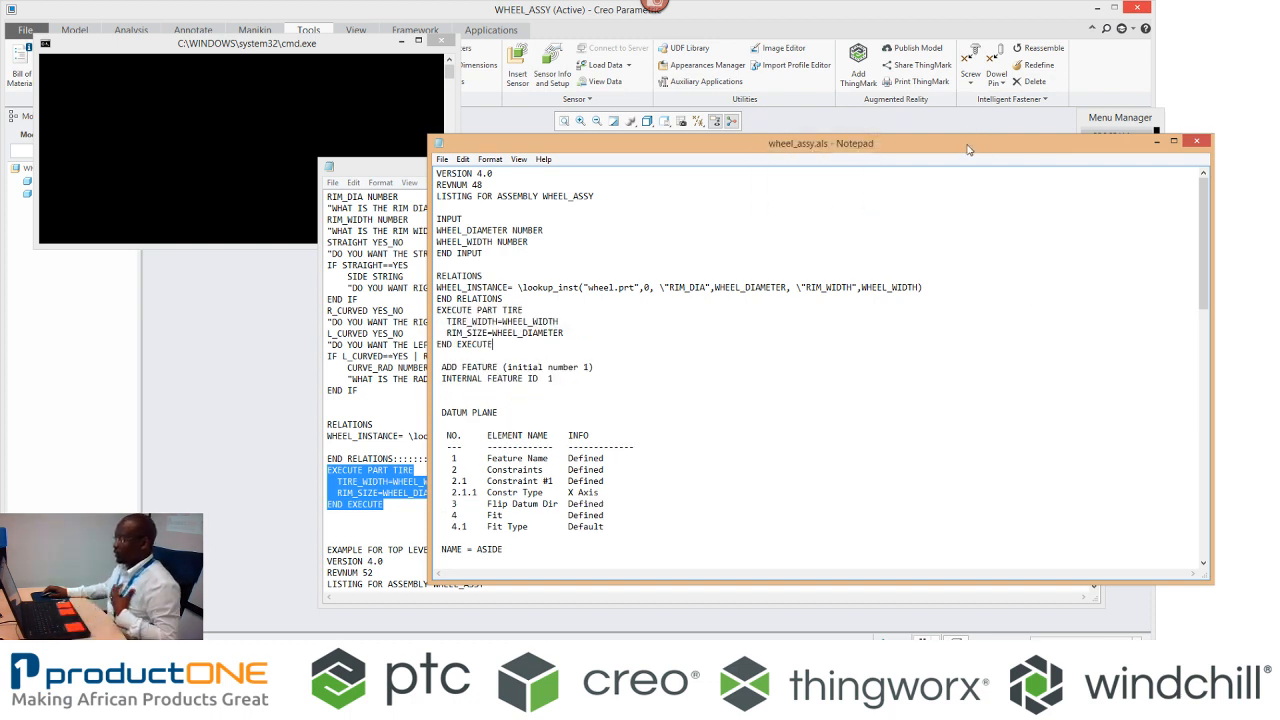
{"action": "left_click", "coordinate": [1196, 141]}
{"action": "left_click", "coordinate": [580, 343]}
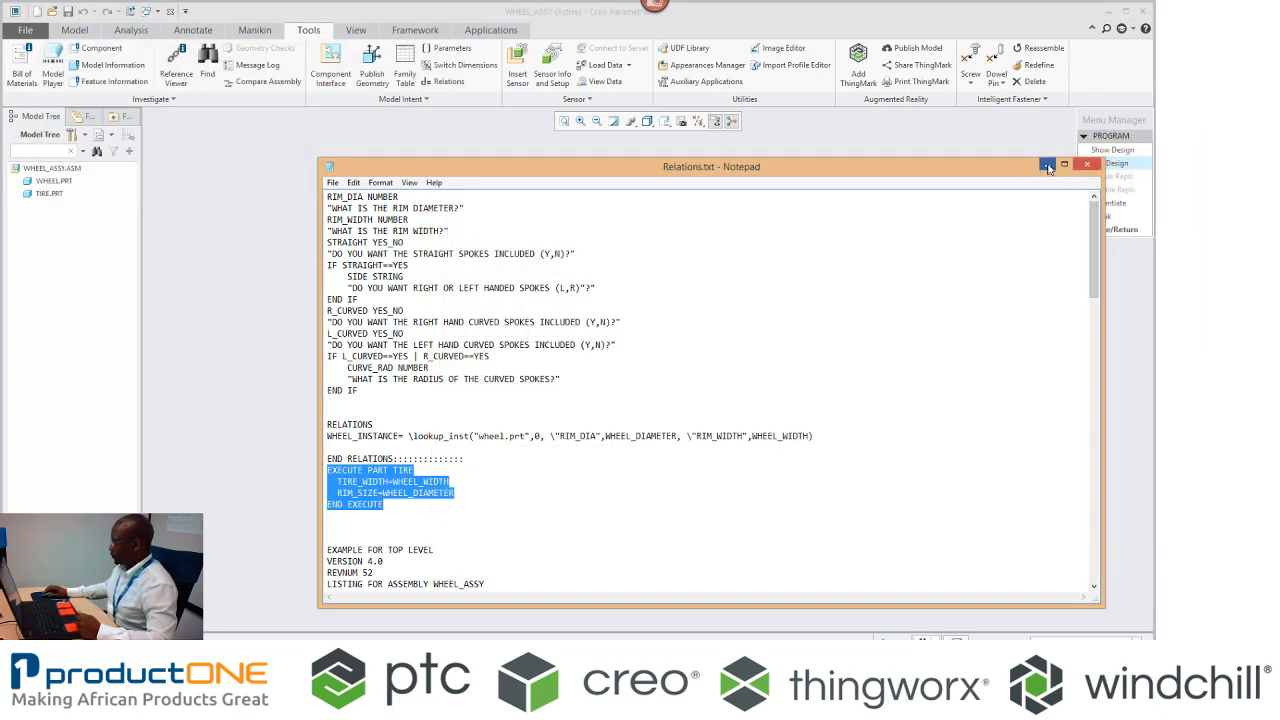
{"action": "left_click", "coordinate": [1087, 164]}
{"action": "left_click", "coordinate": [656, 358]}
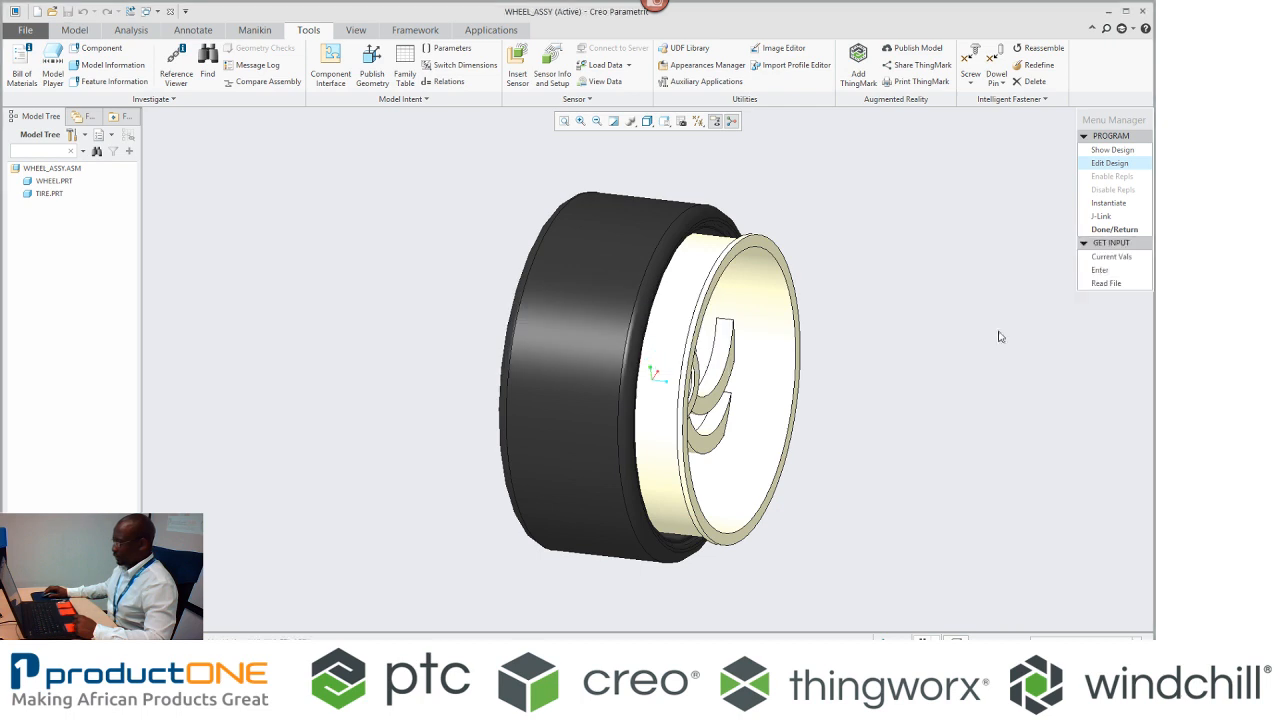
Step: Enter new values for both program inputs: WHEEL_DIAMETER 8 and WHEEL_WIDTH 8
{"action": "left_click", "coordinate": [1085, 270]}
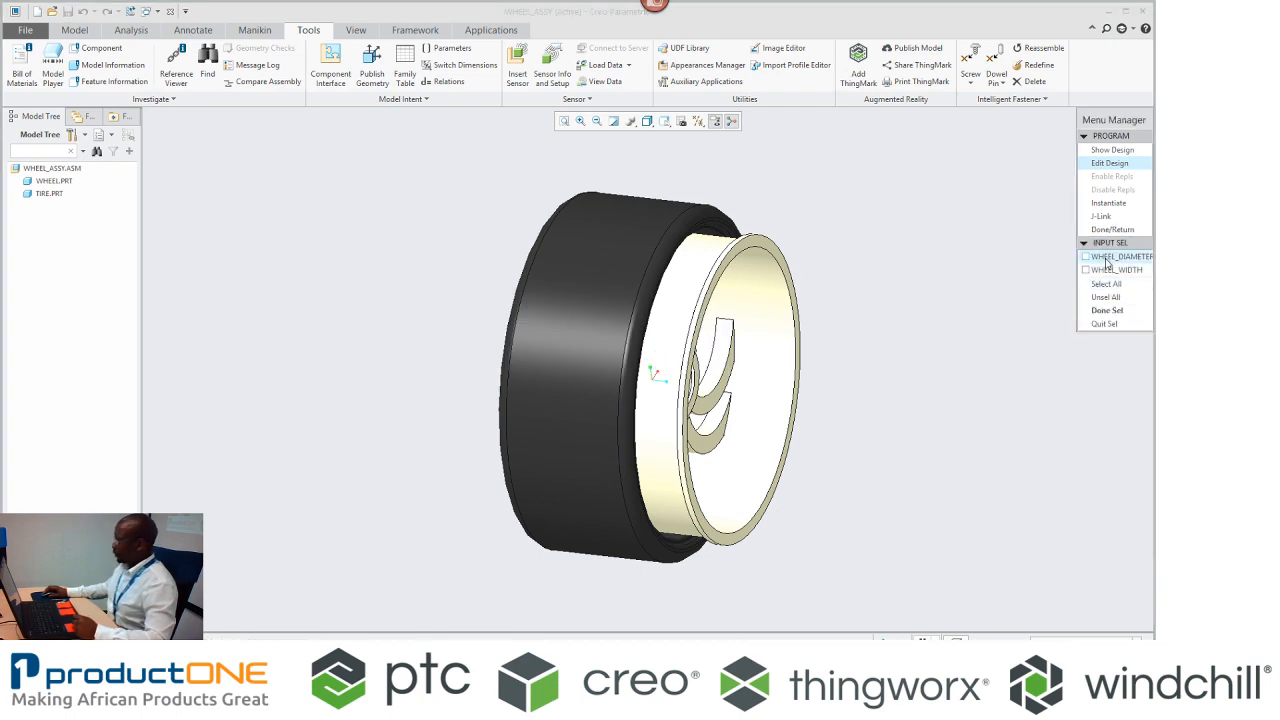
{"action": "left_click", "coordinate": [1108, 284]}
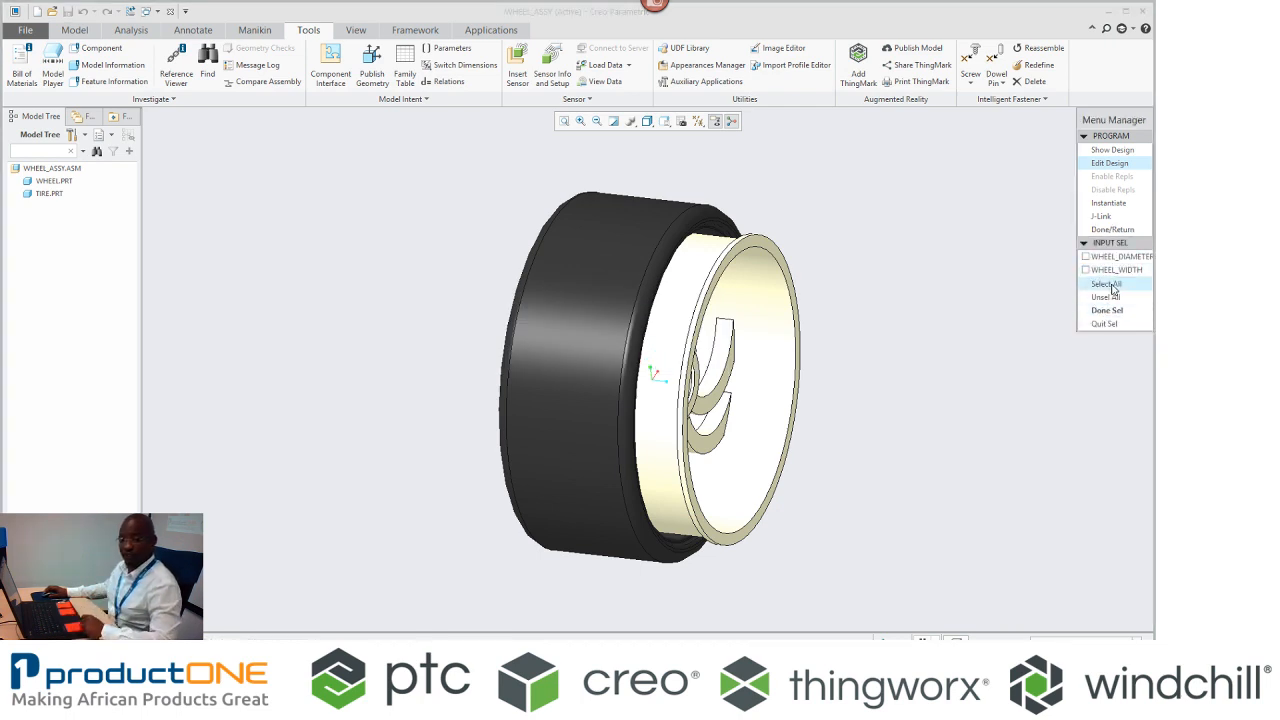
{"action": "left_click", "coordinate": [1112, 311]}
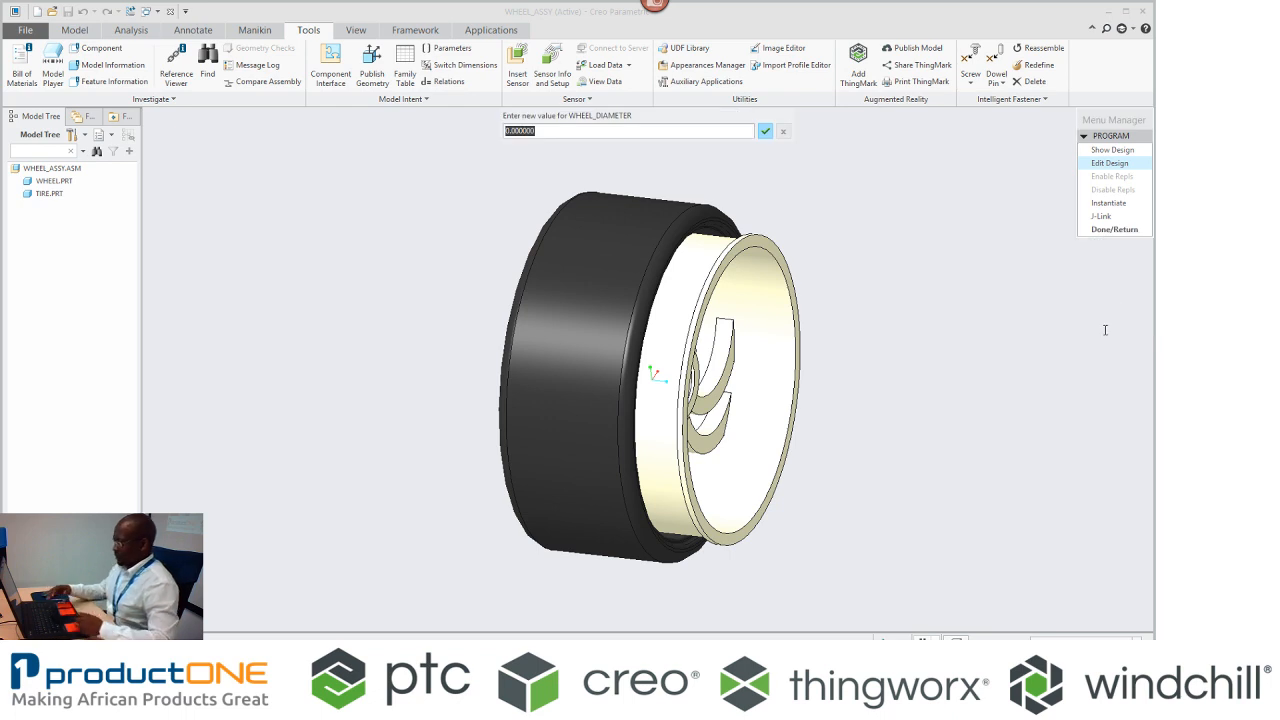
{"action": "type", "text": "8"}
{"action": "key", "text": "Return"}
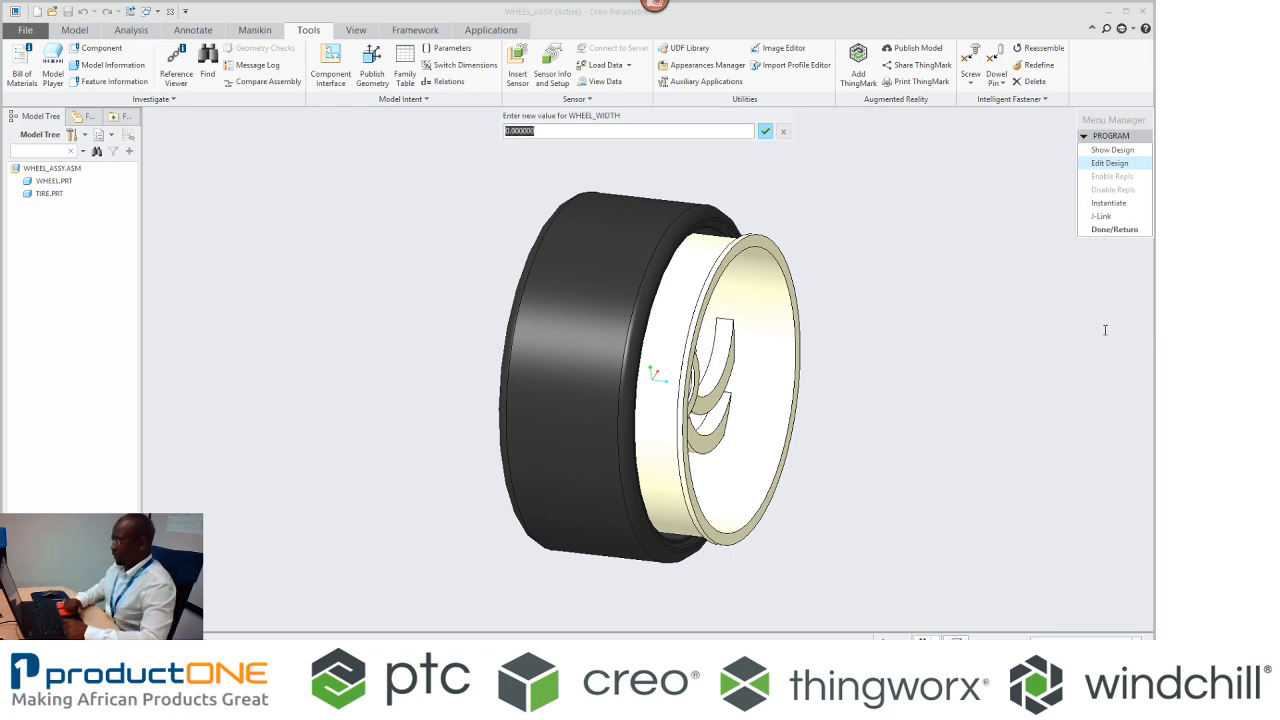
{"action": "type", "text": "8"}
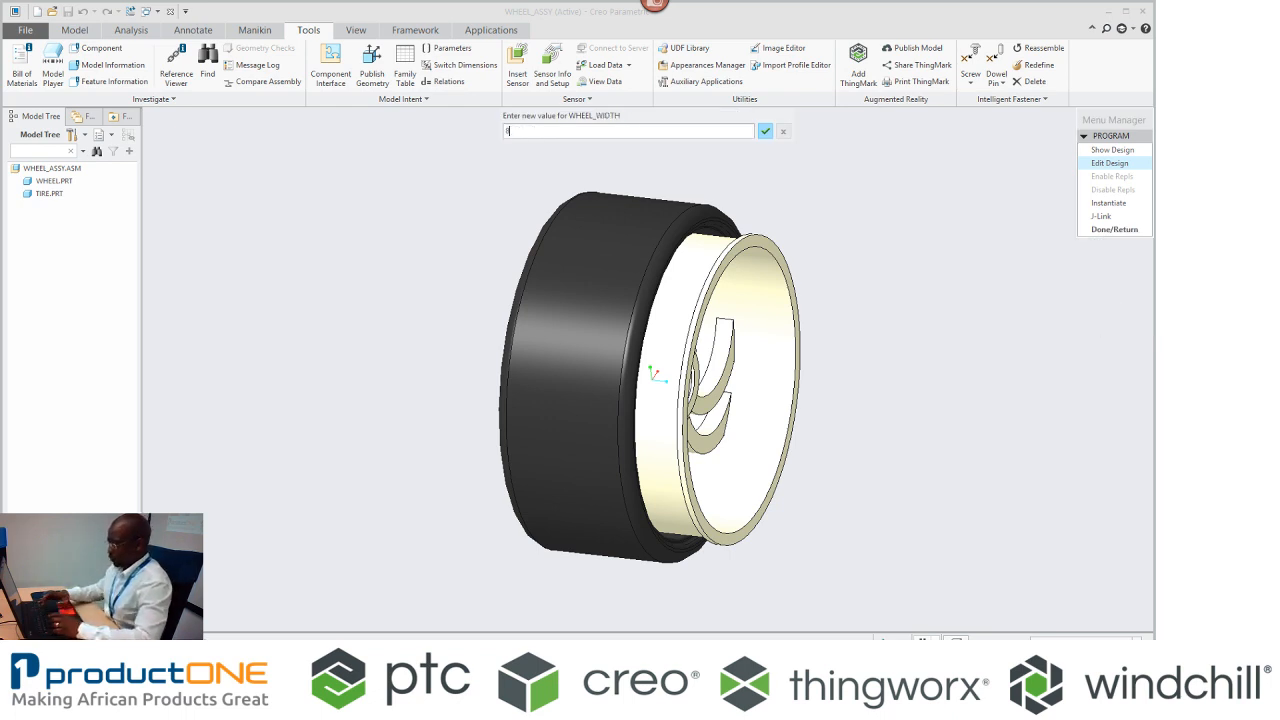
{"action": "key", "text": "Return"}
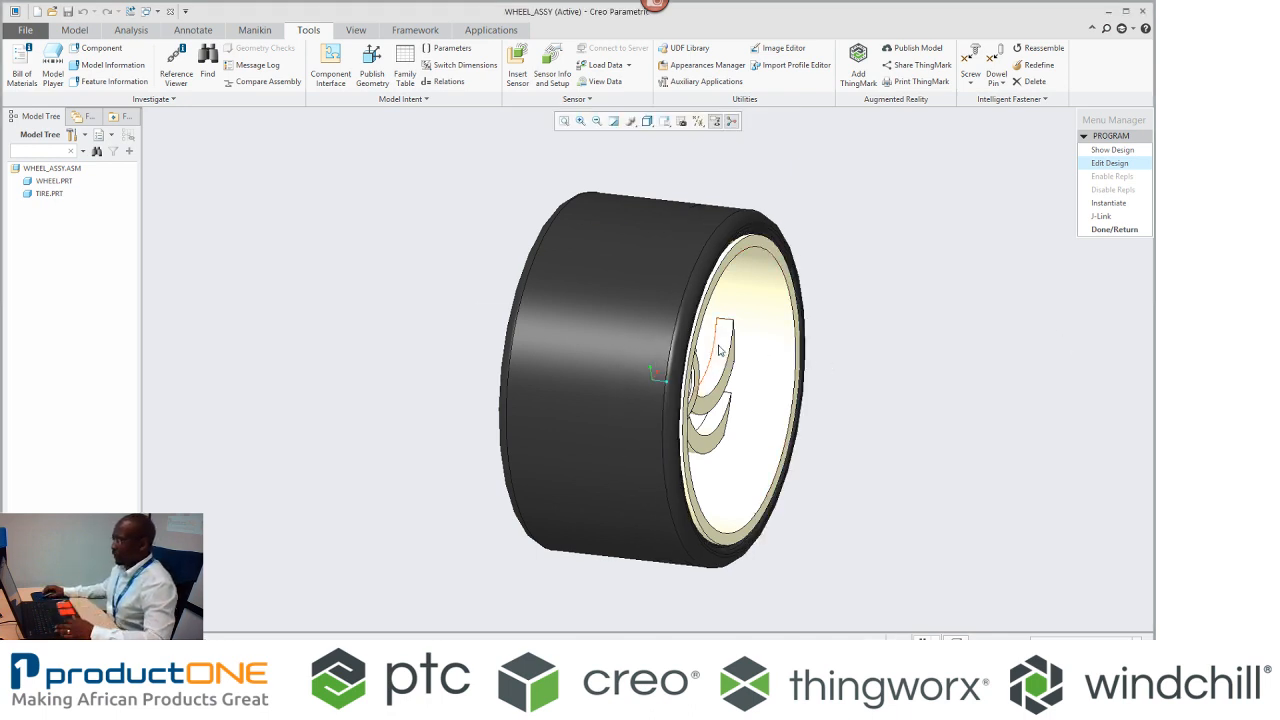
Step: Examine the regenerated wheel assembly, checking the tire's fit on the rim and the wheel's spokes
{"action": "scroll", "coordinate": [732, 232], "scroll_direction": "up", "scroll_amount": 3}
{"action": "scroll", "coordinate": [722, 296], "scroll_direction": "down", "scroll_amount": 3}
{"action": "scroll", "coordinate": [718, 297], "scroll_direction": "up", "scroll_amount": 3}
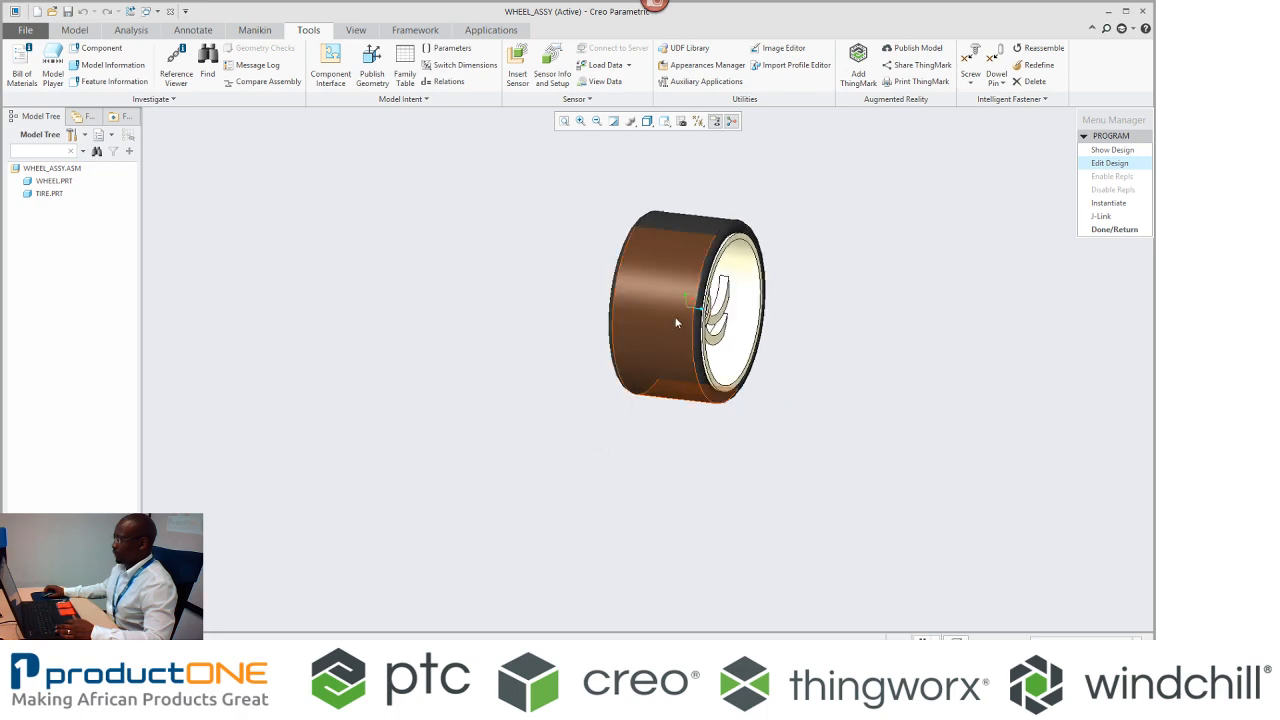
{"action": "scroll", "coordinate": [818, 276], "scroll_direction": "down", "scroll_amount": 4}
{"action": "scroll", "coordinate": [790, 280], "scroll_direction": "up", "scroll_amount": 2}
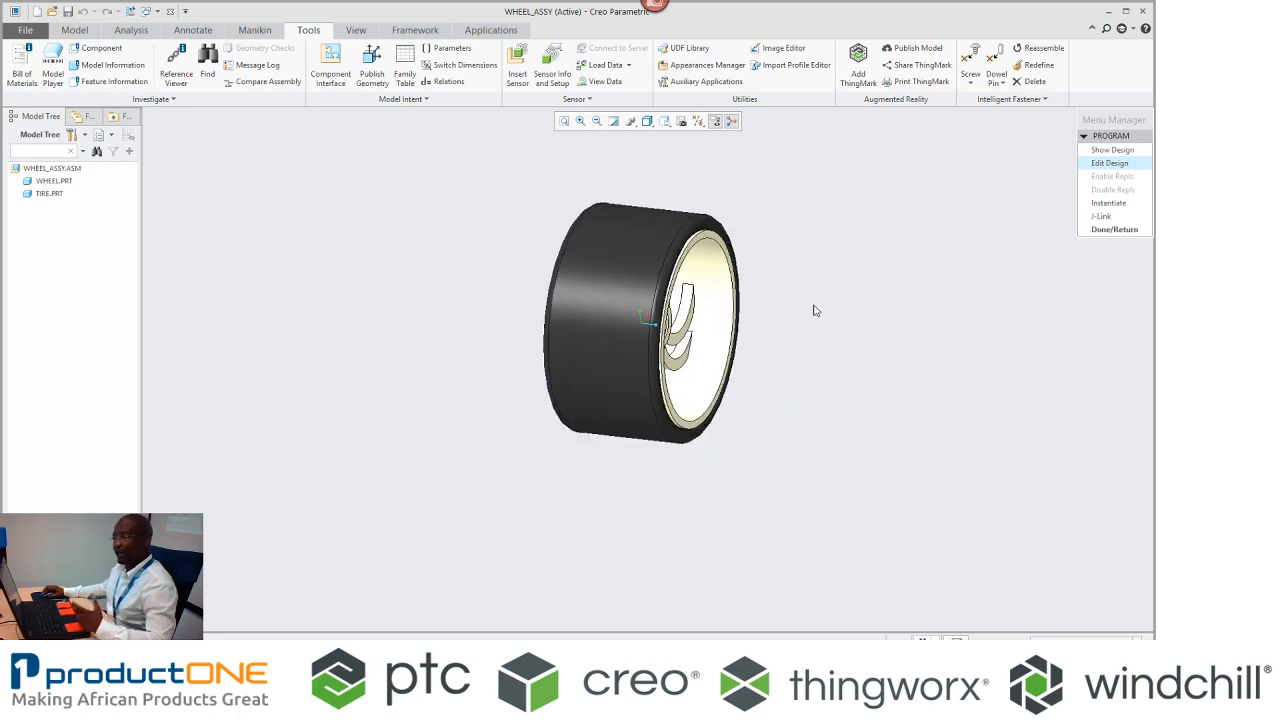
{"action": "mouse_move", "coordinate": [814, 309]}
{"action": "middle_mouse_down"}
{"action": "mouse_move", "coordinate": [849, 406]}
{"action": "mouse_move", "coordinate": [647, 393]}
{"action": "mouse_move", "coordinate": [689, 366]}
{"action": "mouse_move", "coordinate": [757, 417]}
{"action": "mouse_move", "coordinate": [739, 391]}
{"action": "middle_mouse_up"}
{"action": "scroll", "coordinate": [745, 388], "scroll_direction": "up", "scroll_amount": 1}
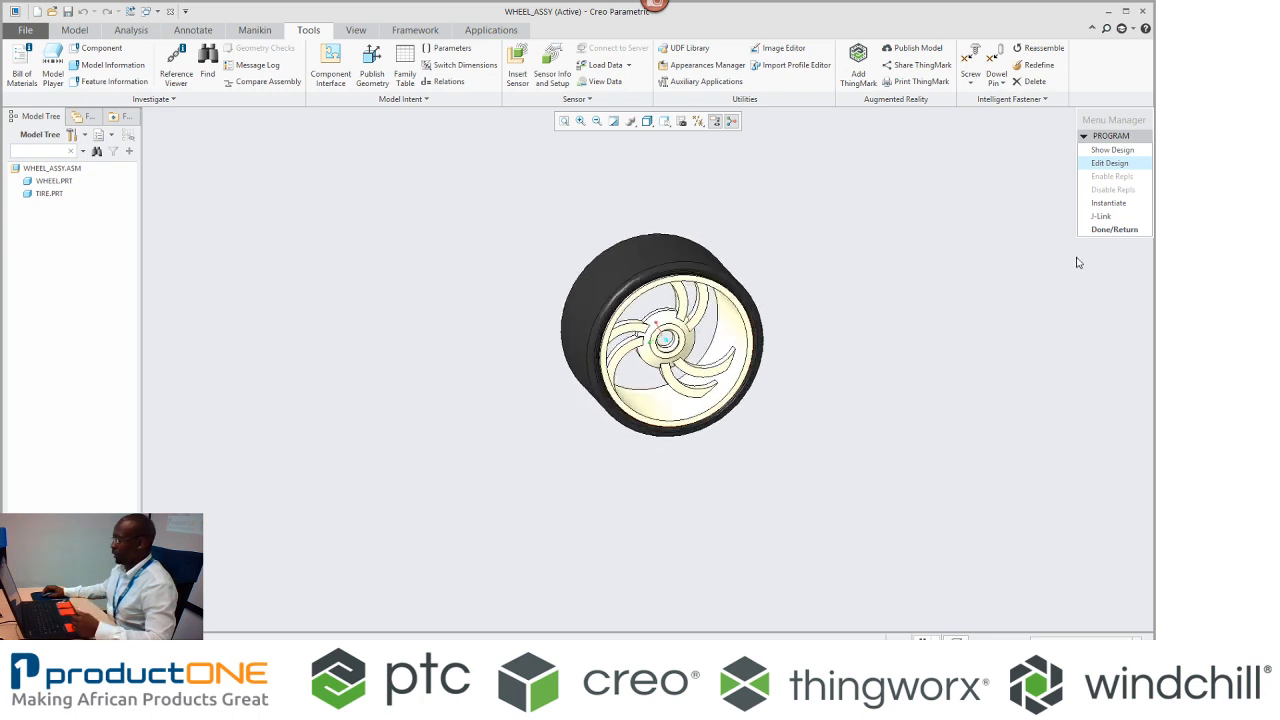
Step: Finish program editing, choose to enter both WHEEL_DIAMETER and WHEEL_WIDTH again, and accept the current WHEEL_DIAMETER value
{"action": "left_click", "coordinate": [1119, 231]}
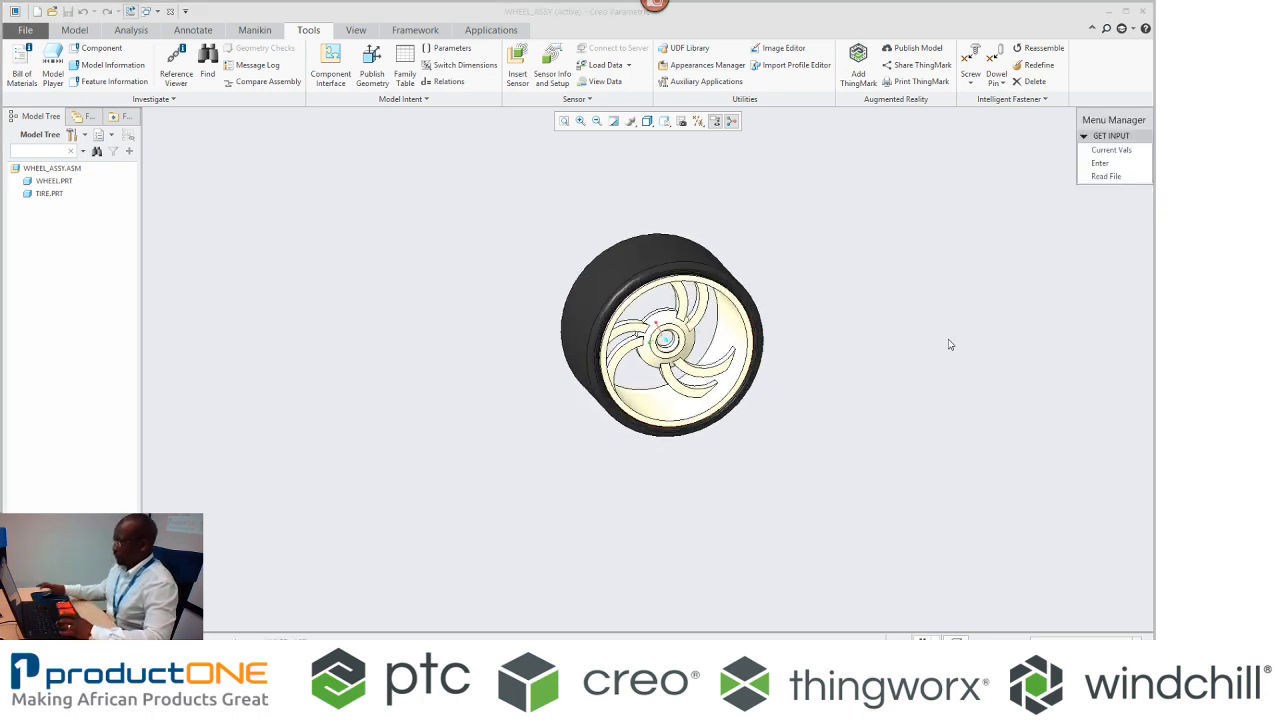
{"action": "left_click", "coordinate": [1105, 163]}
{"action": "left_click", "coordinate": [1128, 180]}
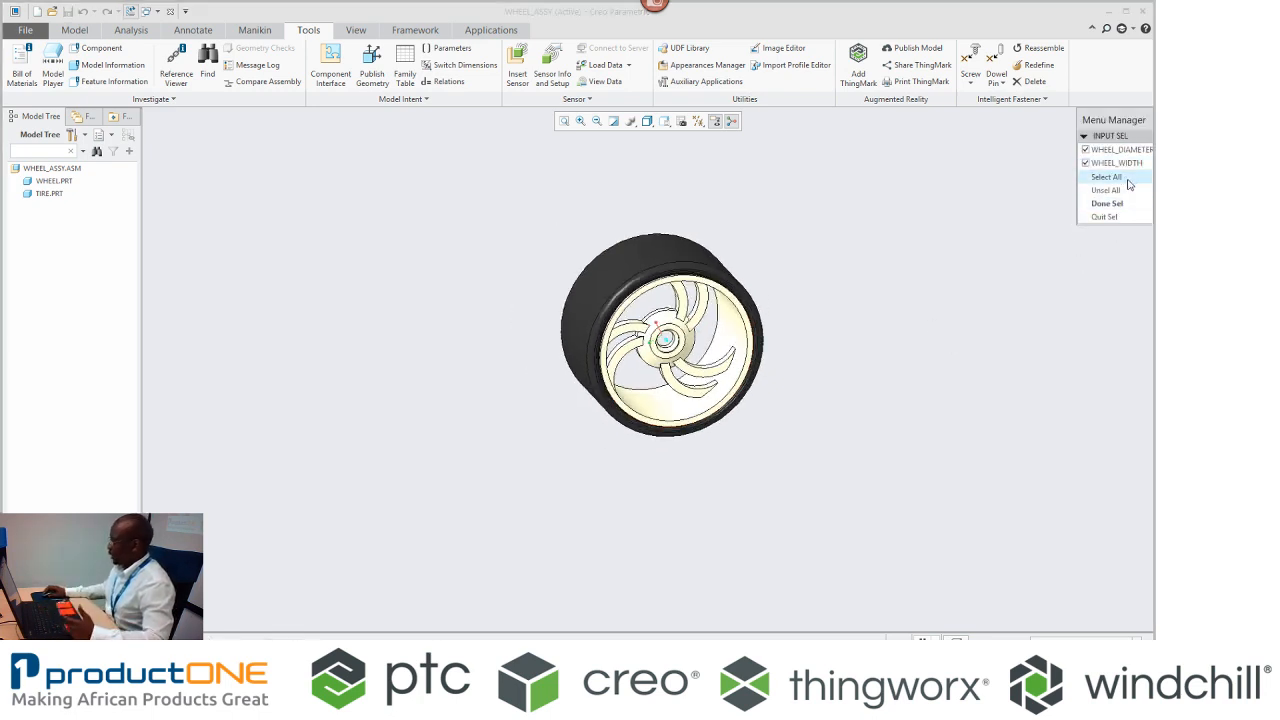
{"action": "left_click", "coordinate": [1117, 204]}
{"action": "key", "text": "Return"}
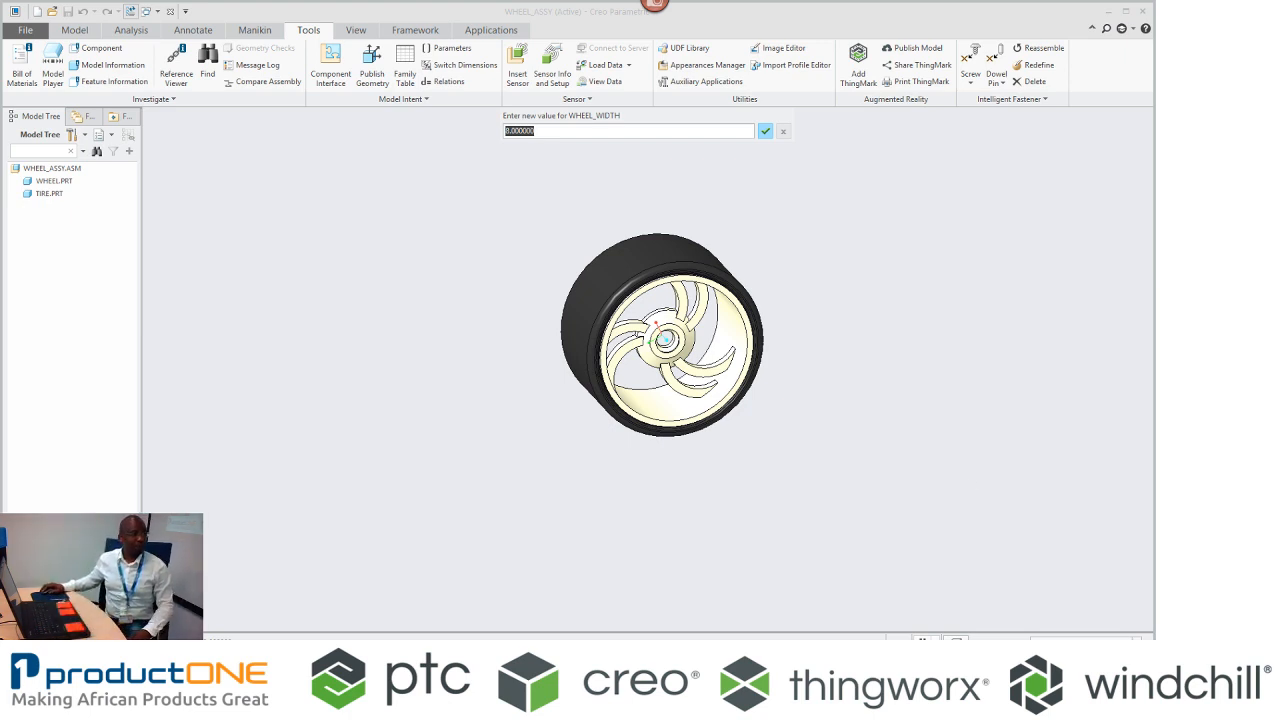
{"action": "left_click", "coordinate": [1125, 568]}
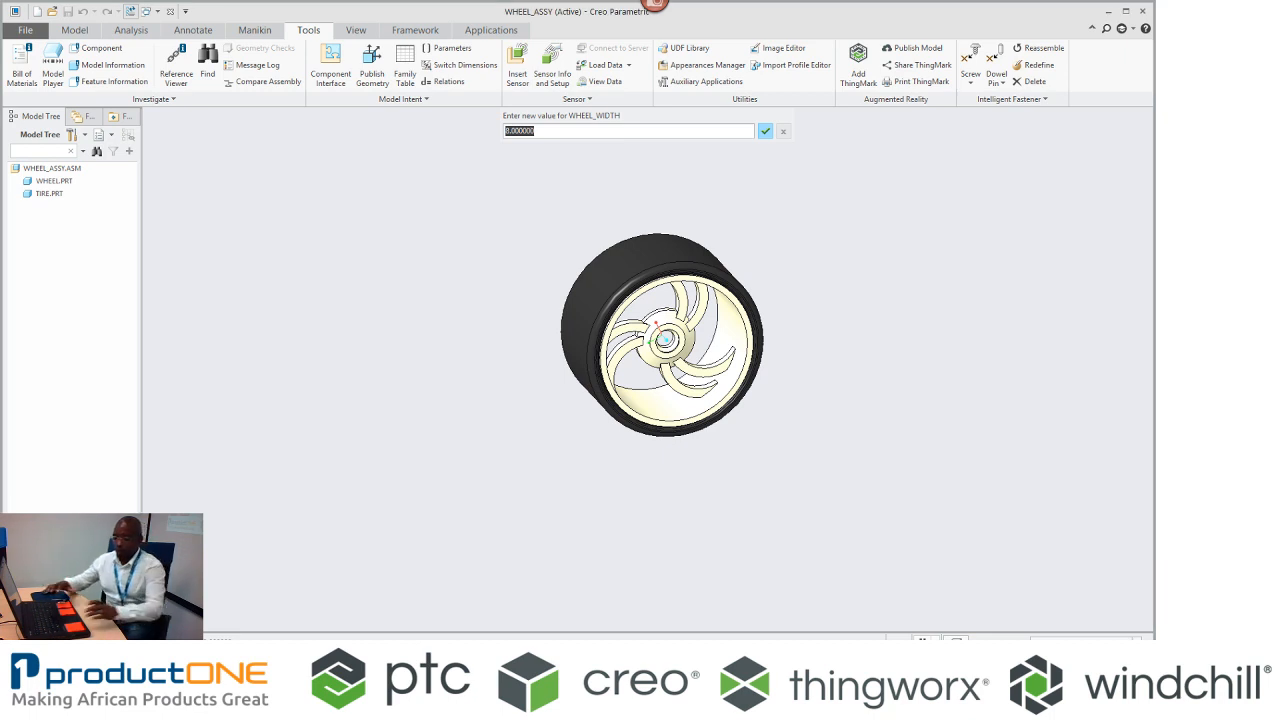